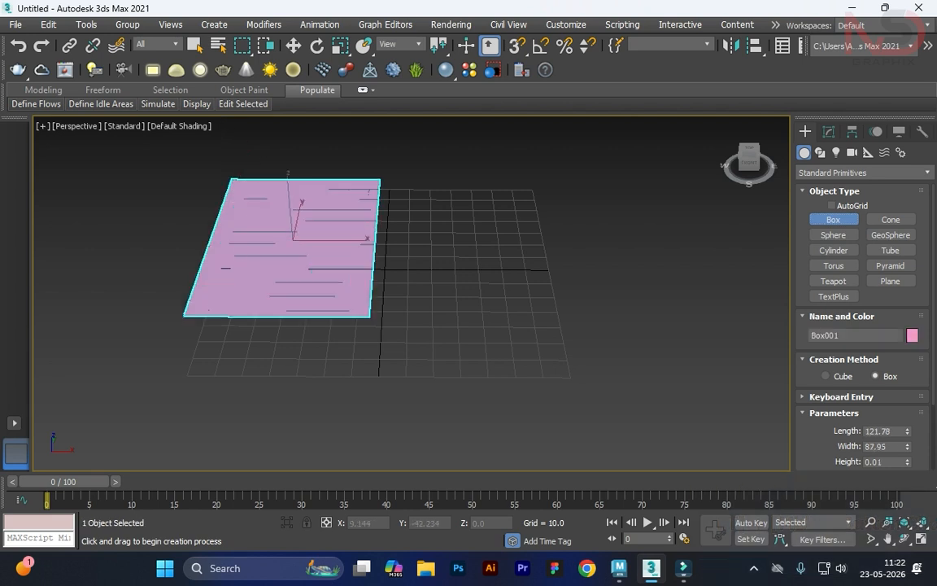
# Finish drawing a box about 149 long, 159 wide and 99 high, and convert it to an Editable Poly
pyautogui.rightClick(454, 275)
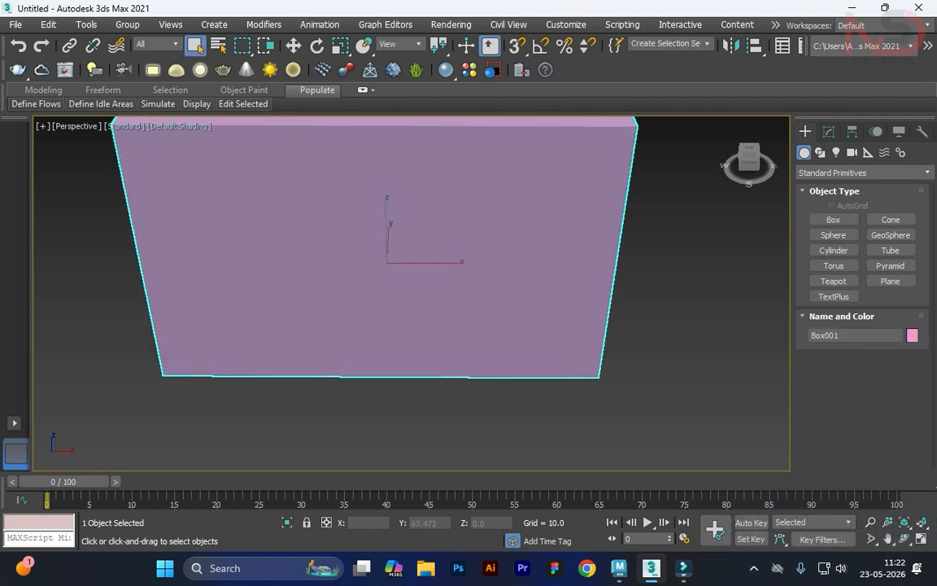
pyautogui.press('w')
pyautogui.scroll(-3, 454, 275)
pyautogui.keyDown('alt'); pyautogui.moveTo(454, 275); pyautogui.dragTo(562, 305, button='middle'); pyautogui.keyUp('alt')
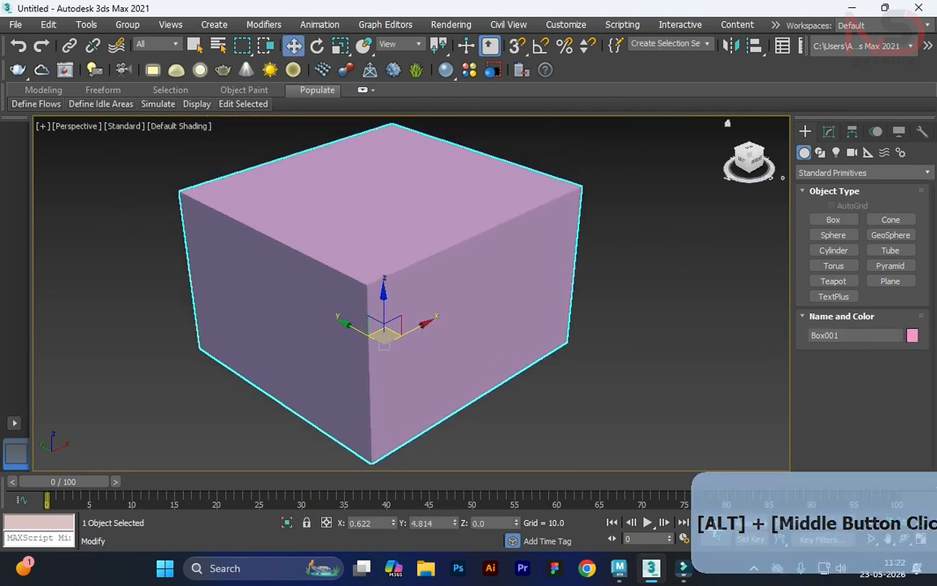
pyautogui.click(829, 131)
pyautogui.rightClick(423, 262)
pyautogui.moveTo(488, 414)
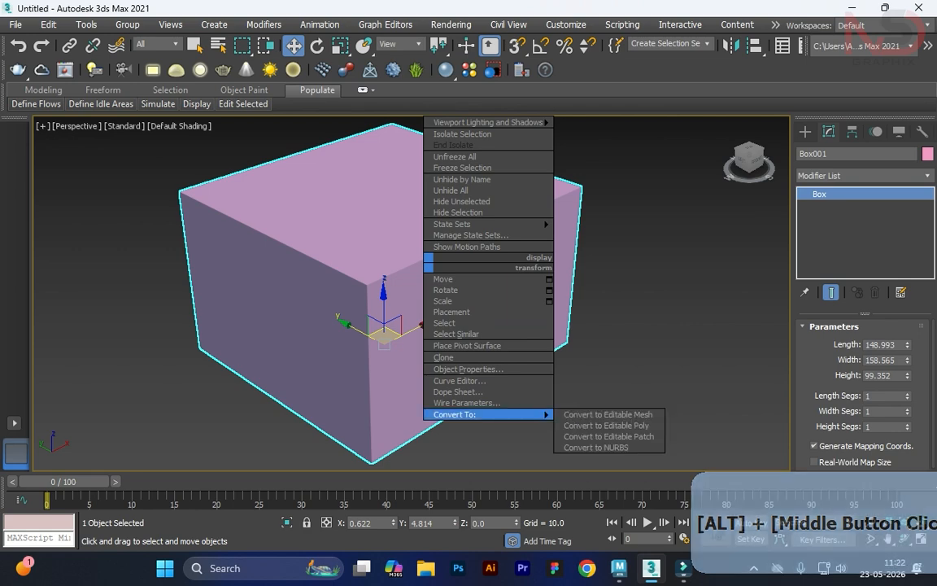
pyautogui.click(606, 424)
# Delete the box's front polygon and flip the normals of the remaining five polygons to form an open room interior
pyautogui.press('4')
pyautogui.hotkey('ctrl', 'a')
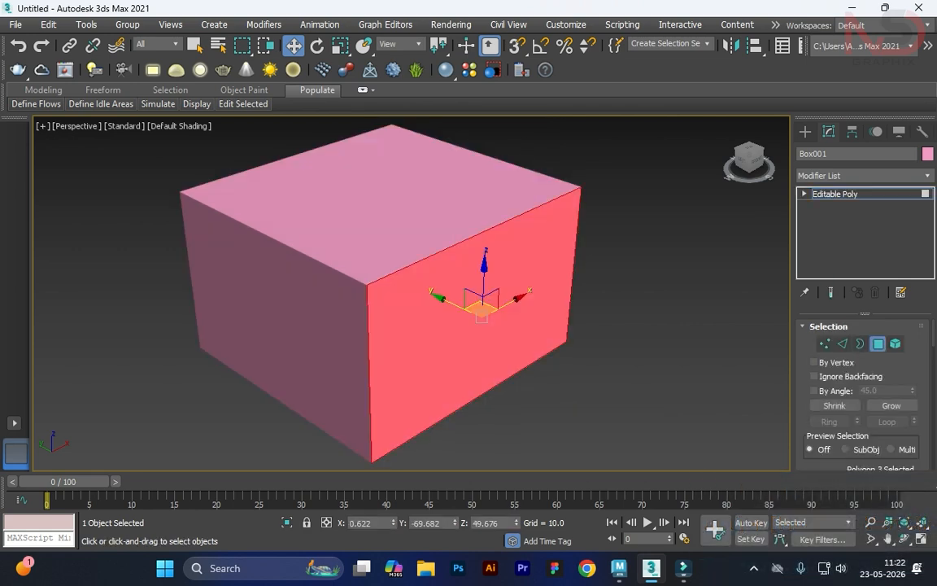
pyautogui.rightClick(418, 257)
pyautogui.click(406, 352)
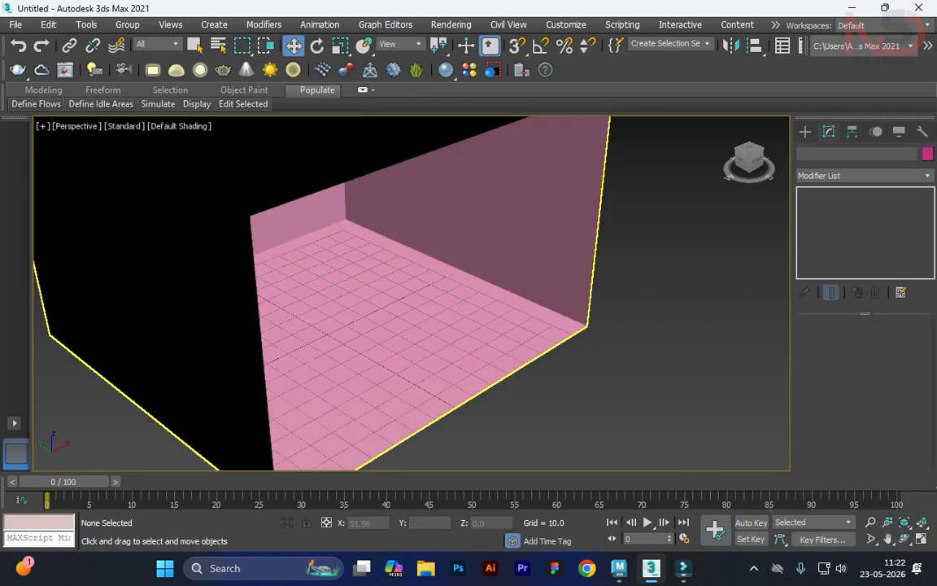
pyautogui.keyDown('alt'); pyautogui.moveTo(407, 325); pyautogui.dragTo(455, 326, button='middle'); pyautogui.keyUp('alt')
pyautogui.scroll(-5, 410, 293)
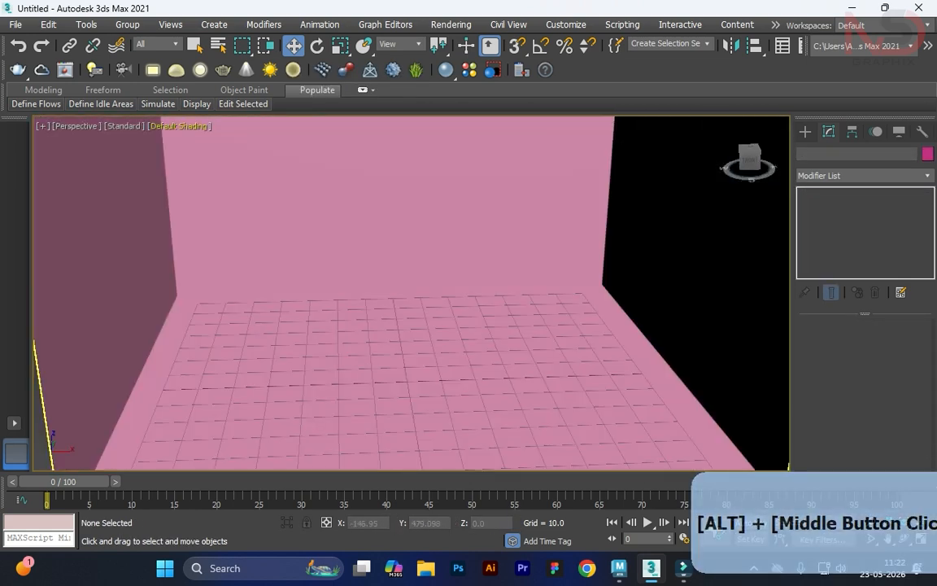
pyautogui.hotkey('ctrl', 'a')
pyautogui.keyDown('alt'); pyautogui.moveTo(411, 292); pyautogui.dragTo(391, 302, button='middle'); pyautogui.keyUp('alt')
pyautogui.press('4')
# Set the production renderer to V-Ray 5, hotfix 2 in the render setup
pyautogui.click(451, 25)
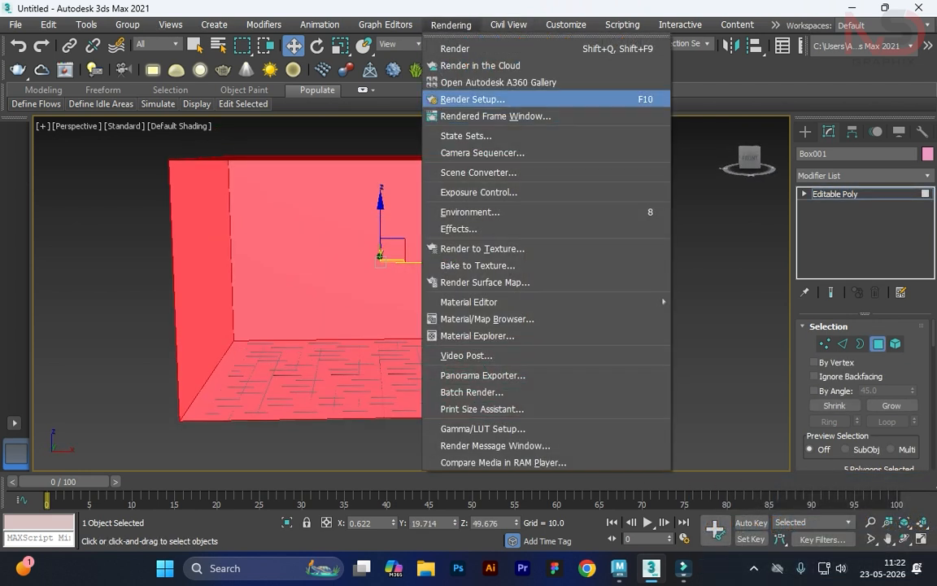
pyautogui.click(472, 99)
pyautogui.click(606, 114)
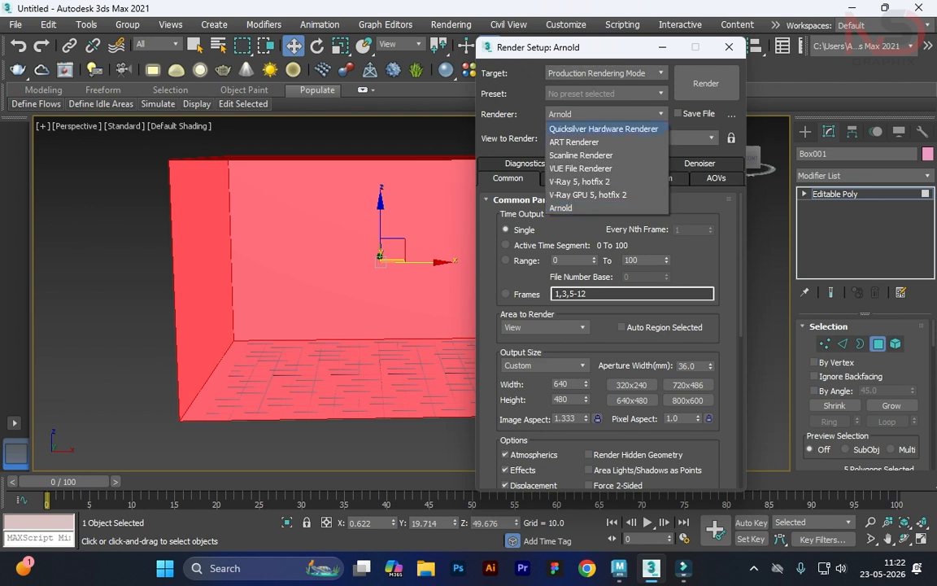
pyautogui.click(579, 181)
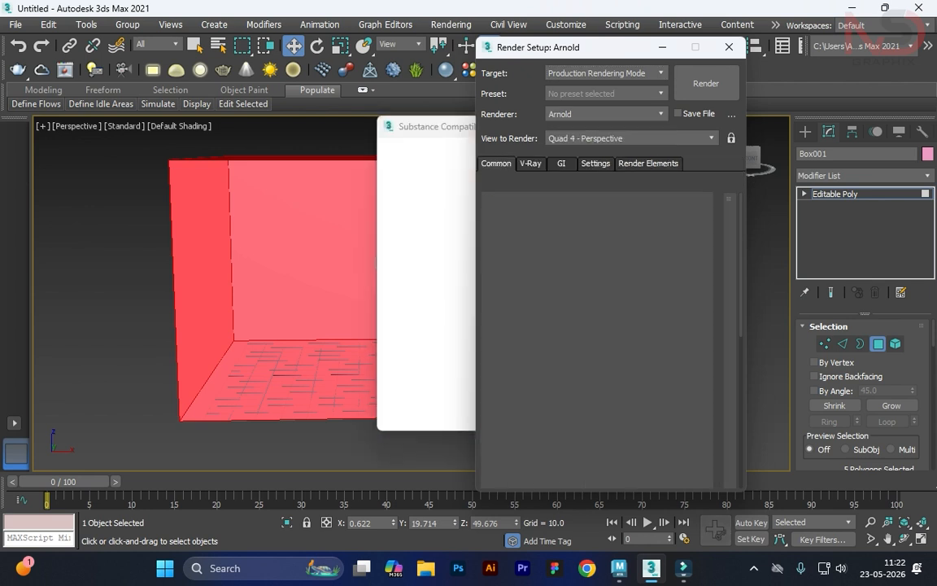
pyautogui.click(728, 48)
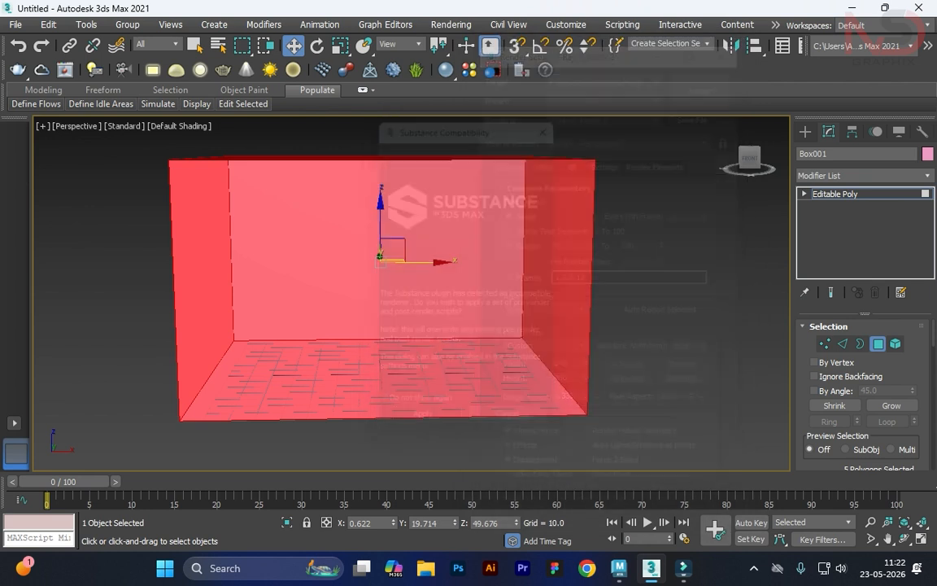
pyautogui.press('F10')
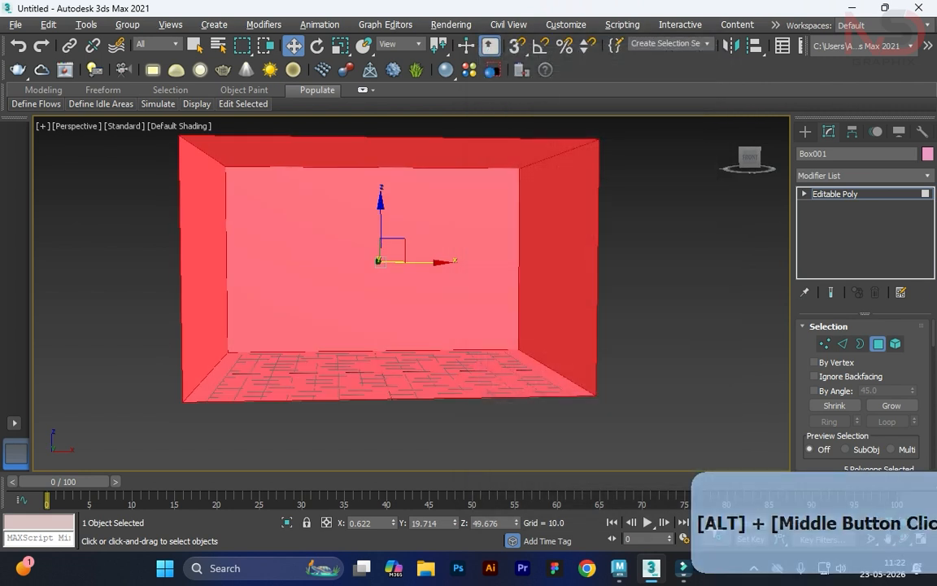
# Select the room's ceiling polygon and change the first sample material to a VRayMtl
pyautogui.click(391, 153)
pyautogui.press('m')
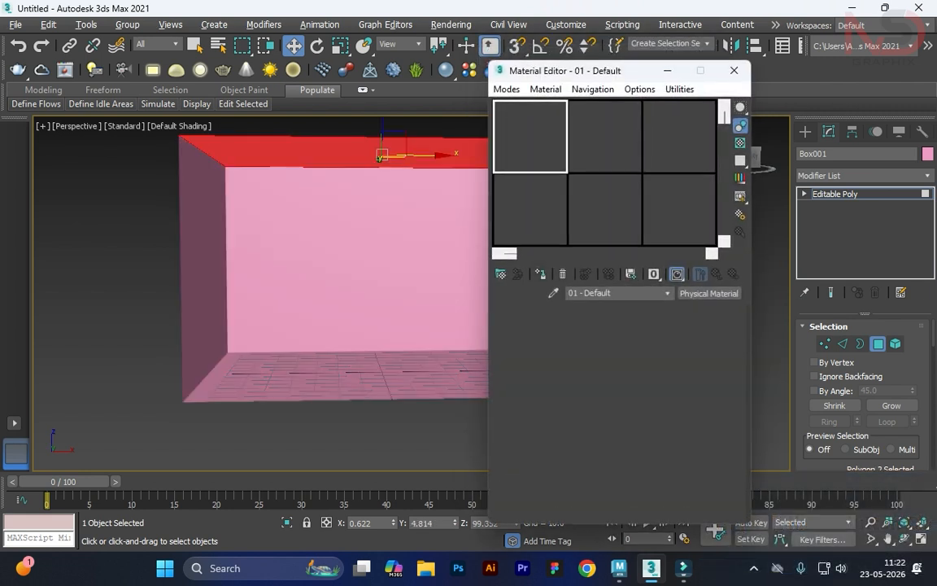
pyautogui.moveTo(683, 568)
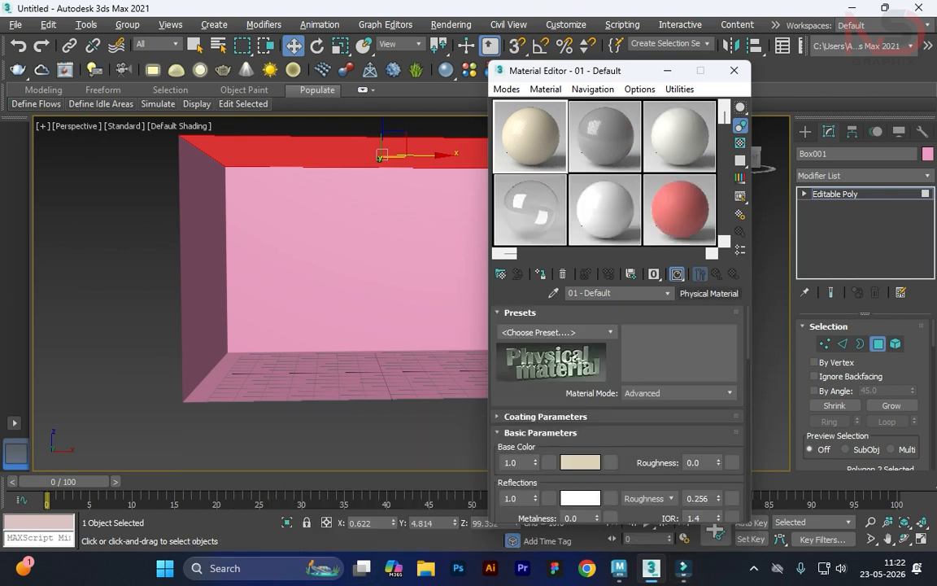
pyautogui.click(709, 293)
pyautogui.scroll(-3, 472, 414)
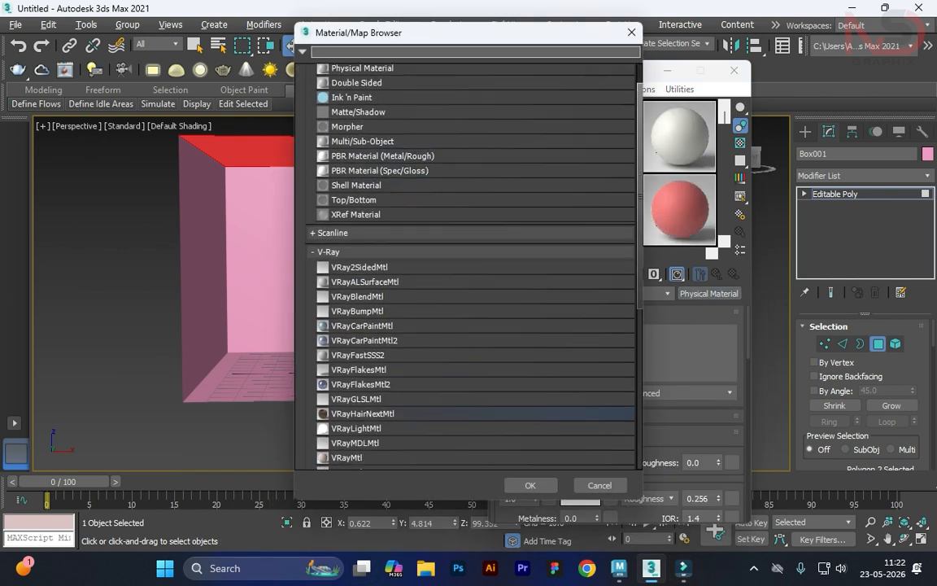
pyautogui.click(350, 439)
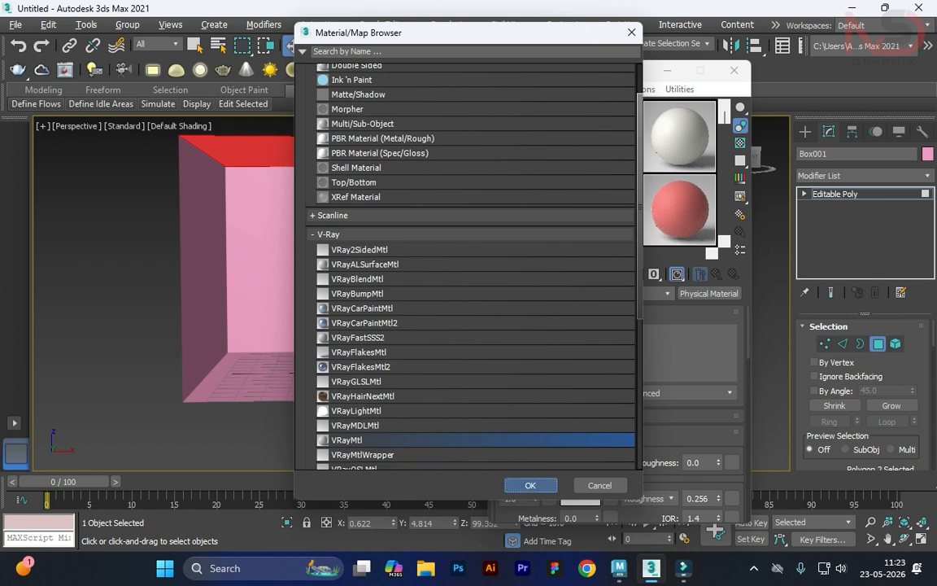
pyautogui.click(530, 485)
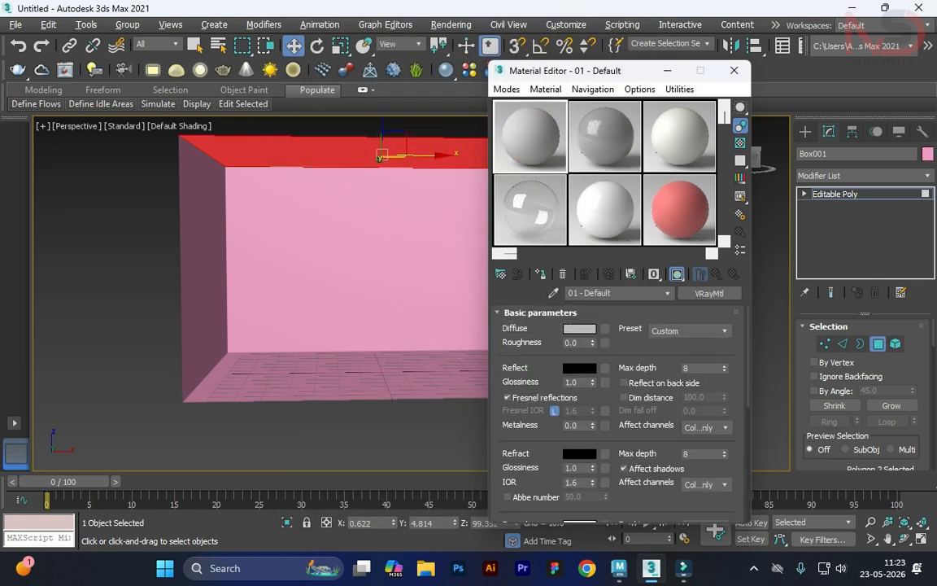
# Set the first material's diffuse color to white and assign it to the ceiling and floor polygons
pyautogui.click(579, 329)
pyautogui.moveTo(432, 151); pyautogui.dragTo(433, 209)
pyautogui.click(542, 224)
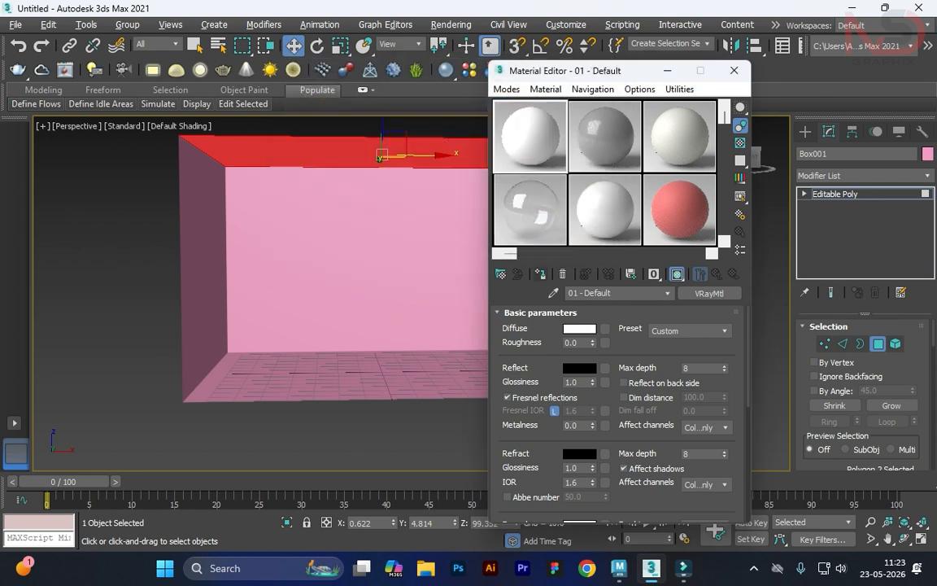
pyautogui.moveTo(768, 205); pyautogui.dragTo(107, 258)
pyautogui.scroll(-3, 183, 235)
pyautogui.moveTo(183, 235); pyautogui.dragTo(183, 254, button='middle')
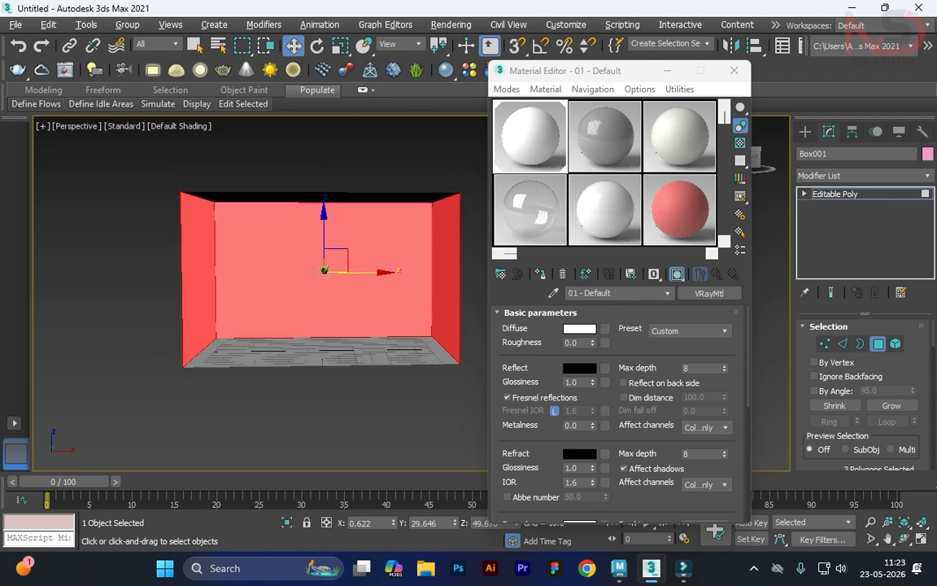
# Change the second sample material to a VRayMtl and choose a Bitmap for its diffuse map
pyautogui.click(605, 137)
pyautogui.click(710, 293)
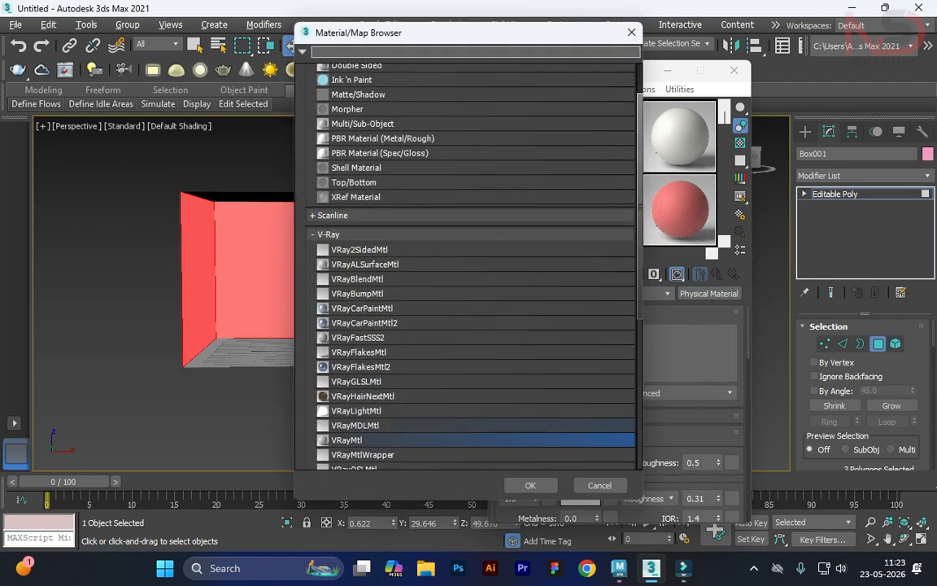
pyautogui.doubleClick(358, 440)
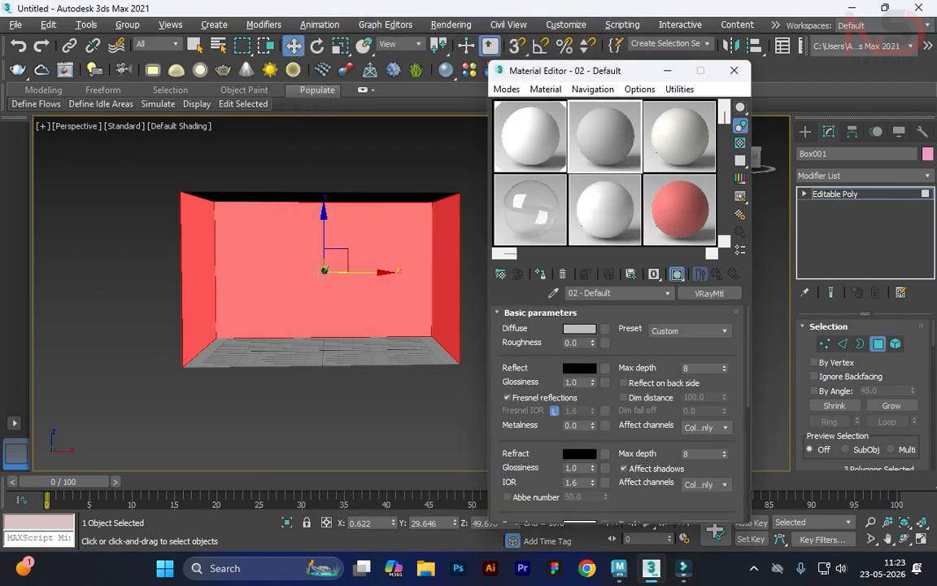
pyautogui.click(604, 327)
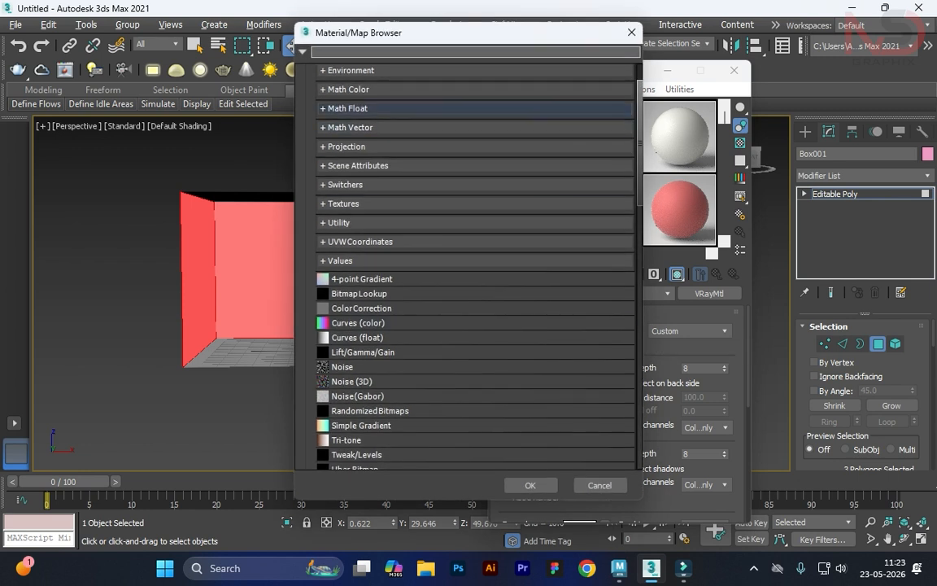
pyautogui.scroll(-3, 475, 439)
pyautogui.scroll(4, 475, 340)
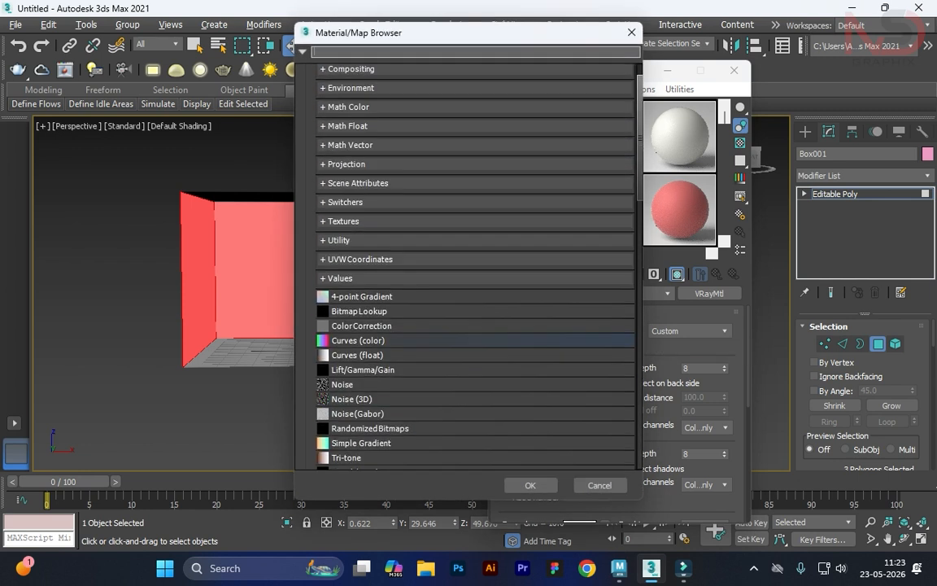
pyautogui.scroll(-5, 476, 326)
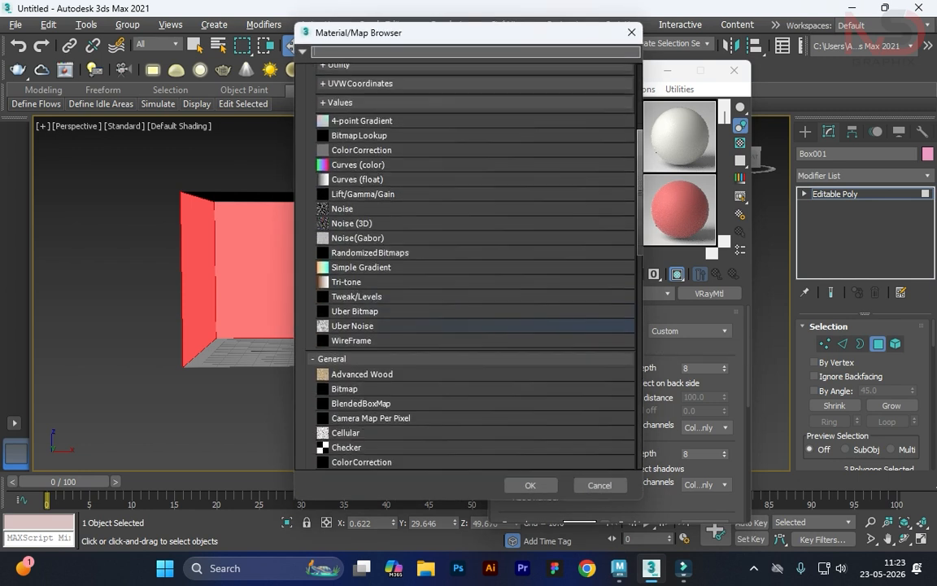
pyautogui.click(476, 354)
pyautogui.click(530, 485)
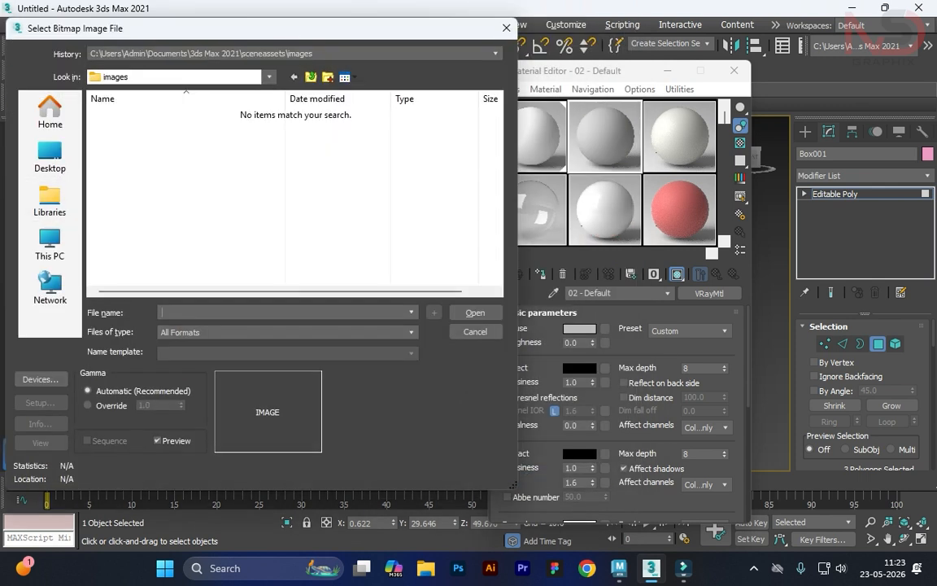
# Load brick-texture.jpg from the max refrences folder as the diffuse bitmap and show it on the three wall polygons
pyautogui.click(49, 200)
pyautogui.doubleClick(151, 136)
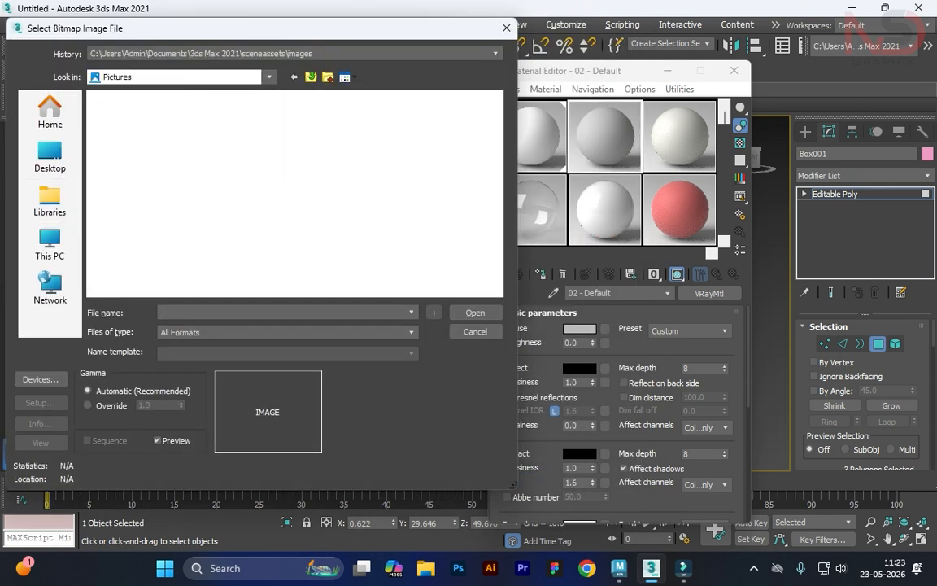
pyautogui.doubleClick(127, 130)
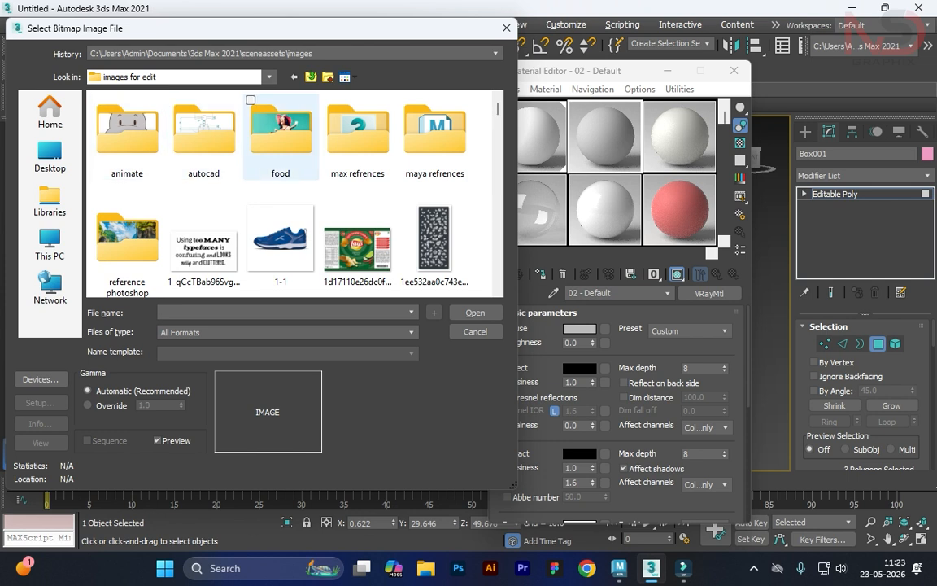
pyautogui.doubleClick(358, 134)
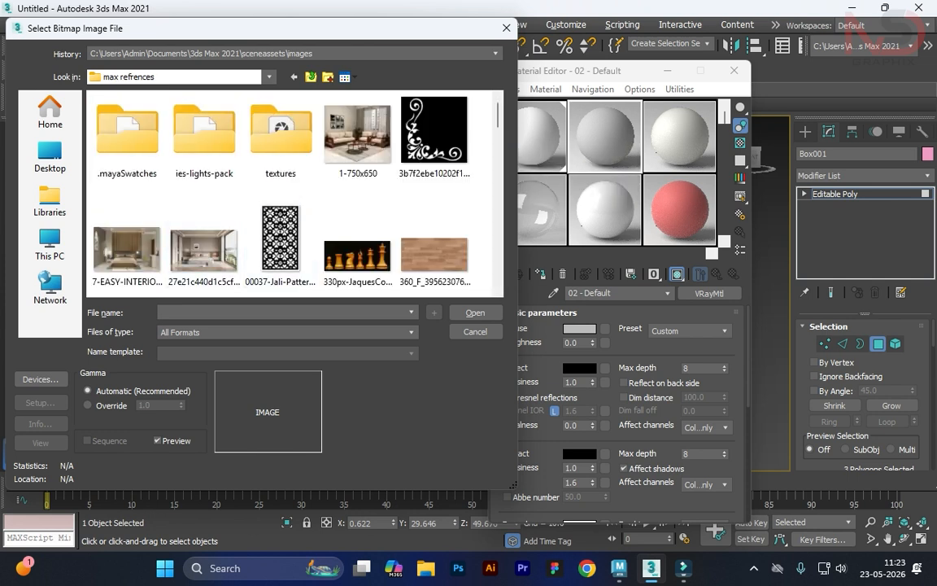
pyautogui.scroll(-1, 293, 191)
pyautogui.scroll(-3, 293, 191)
pyautogui.click(281, 134)
pyautogui.doubleClick(281, 135)
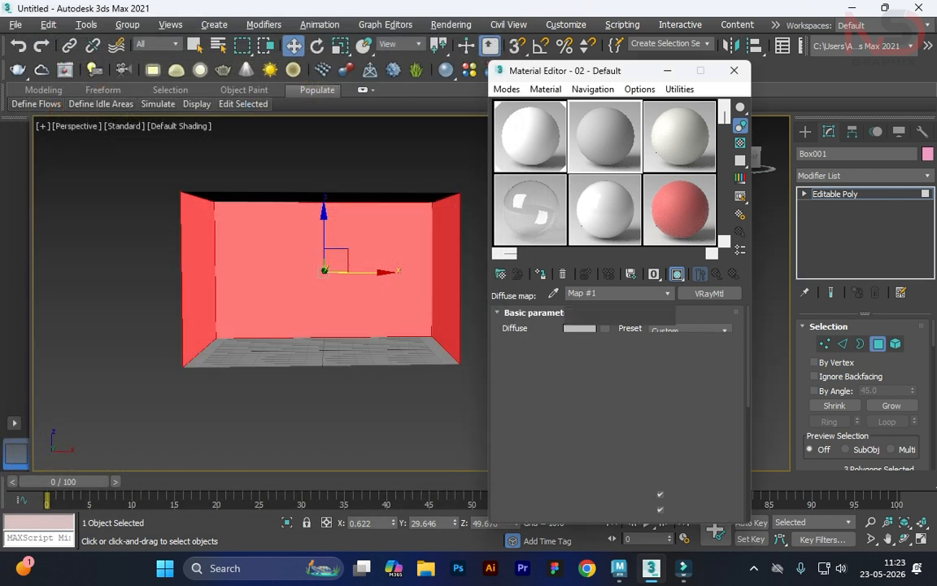
pyautogui.keyDown('alt'); pyautogui.moveTo(260, 236); pyautogui.dragTo(282, 235, button='middle'); pyautogui.keyUp('alt')
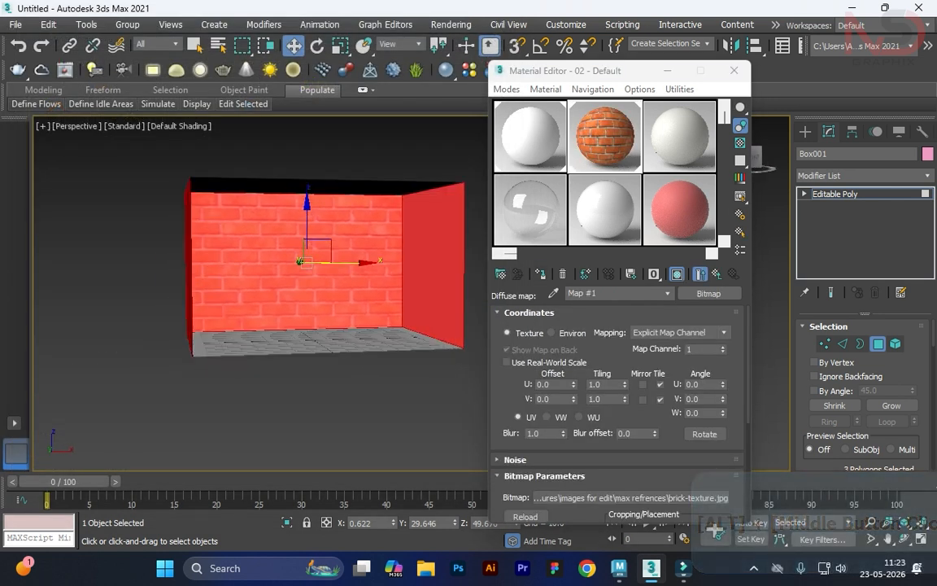
# Add a UVW Map modifier to the room and set its mapping to Box
pyautogui.click(862, 175)
pyautogui.scroll(-10, 854, 325)
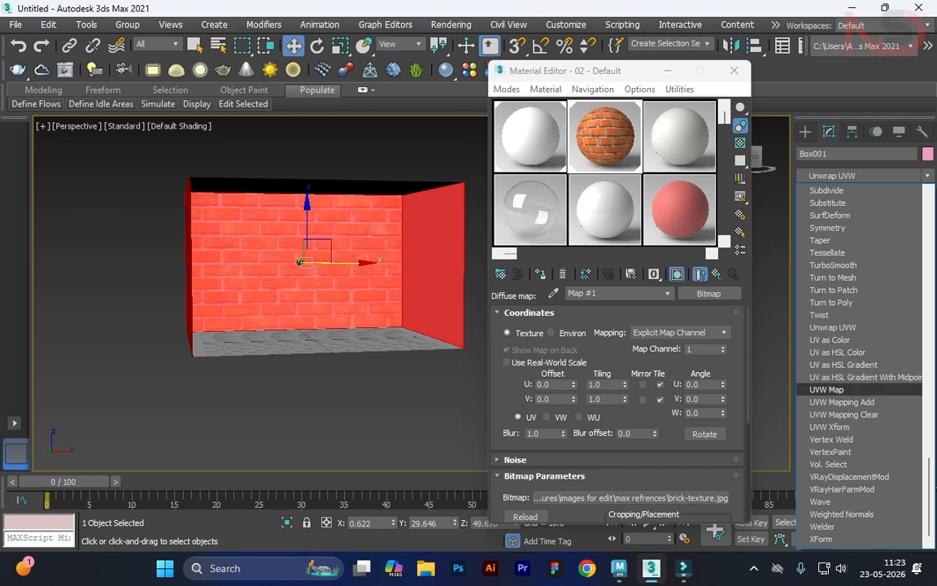
pyautogui.click(846, 382)
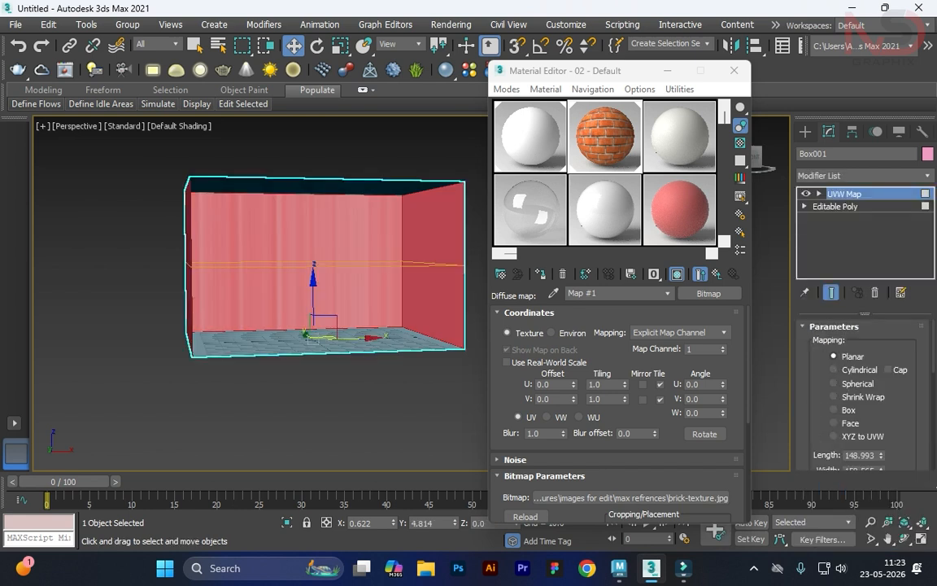
pyautogui.click(834, 409)
# Reduce the UVW mapping size to about 114 length, 113 width and 45 height to scale the bricks
pyautogui.scroll(-1, 862, 406)
pyautogui.moveTo(881, 433); pyautogui.dragTo(881, 456)
pyautogui.keyDown('alt'); pyautogui.moveTo(326, 284); pyautogui.dragTo(390, 284, button='middle'); pyautogui.keyUp('alt')
pyautogui.moveTo(881, 464); pyautogui.dragTo(880, 496)
pyautogui.moveTo(880, 448); pyautogui.dragTo(881, 477)
pyautogui.moveTo(880, 434); pyautogui.dragTo(881, 445)
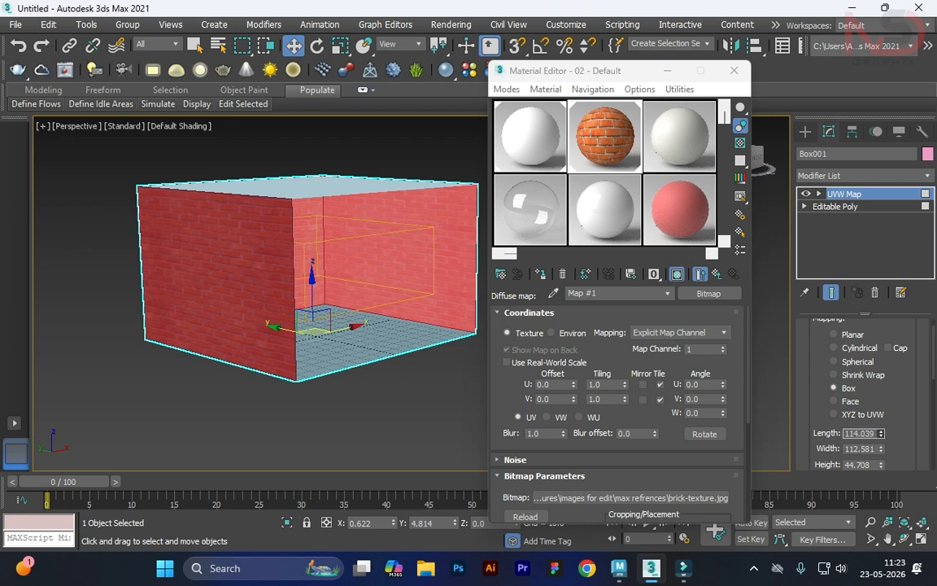
# Inspect the brick mapping on the deselected room's walls and open an enlarged preview of the brick map
pyautogui.moveTo(349, 326)
pyautogui.keyDown('alt'); pyautogui.mouseDown(button='middle')
pyautogui.moveTo(268, 326)
pyautogui.moveTo(350, 345)
pyautogui.mouseUp(button='middle'); pyautogui.keyUp('alt')
pyautogui.click(390, 415)
pyautogui.scroll(6, 325, 325)
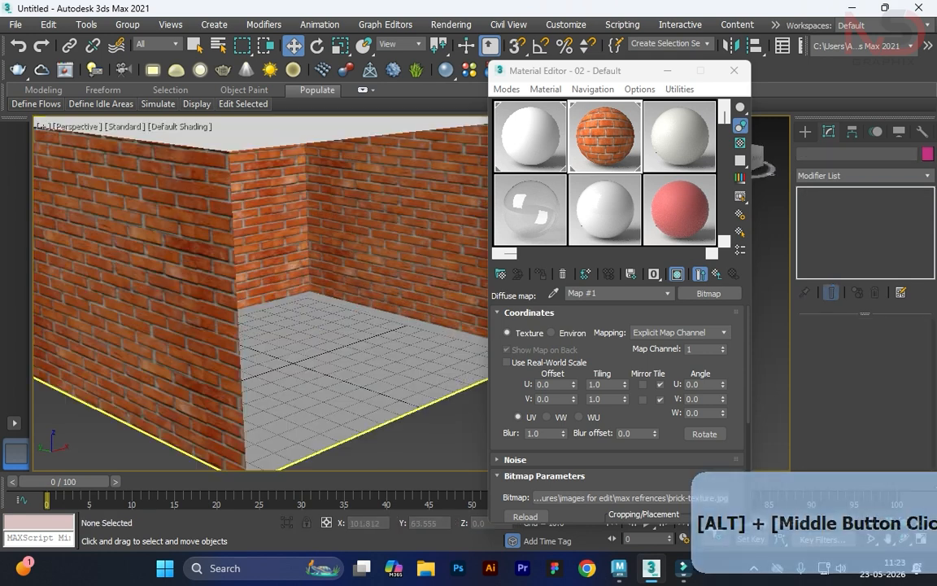
pyautogui.scroll(-6, 261, 326)
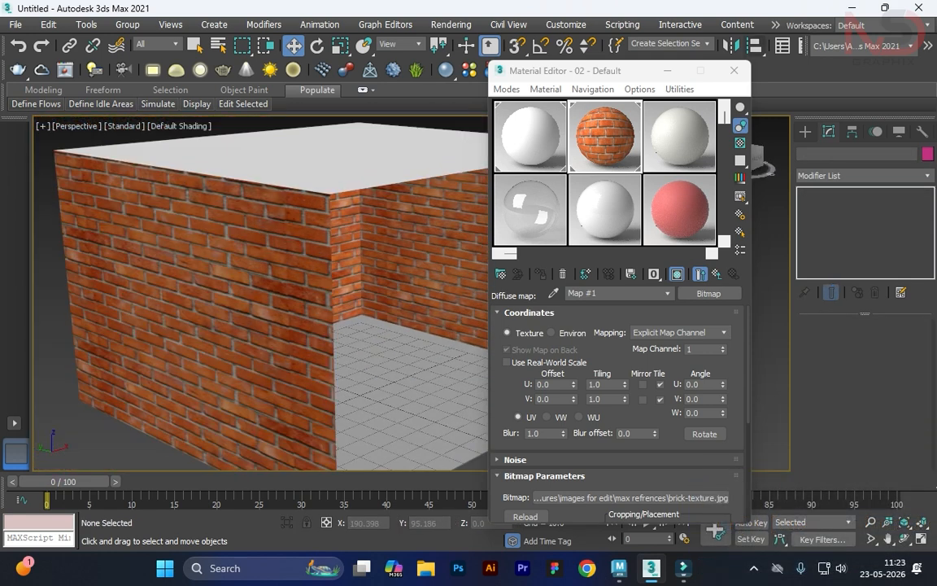
pyautogui.doubleClick(604, 134)
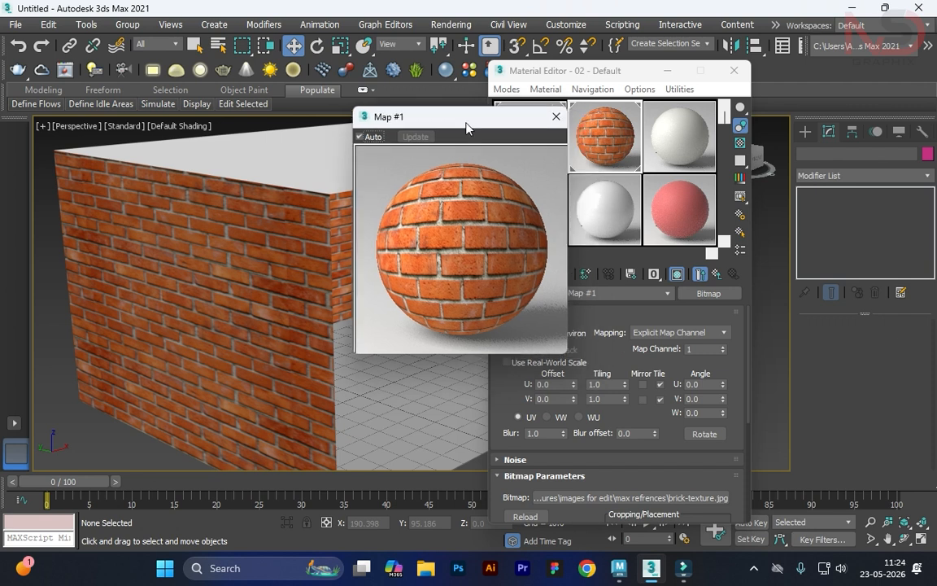
# Try applying the brick material from the enlarged map preview to the whole room, and undo the assignment
pyautogui.moveTo(390, 118); pyautogui.dragTo(266, 86)
pyautogui.moveTo(349, 235); pyautogui.dragTo(444, 318)
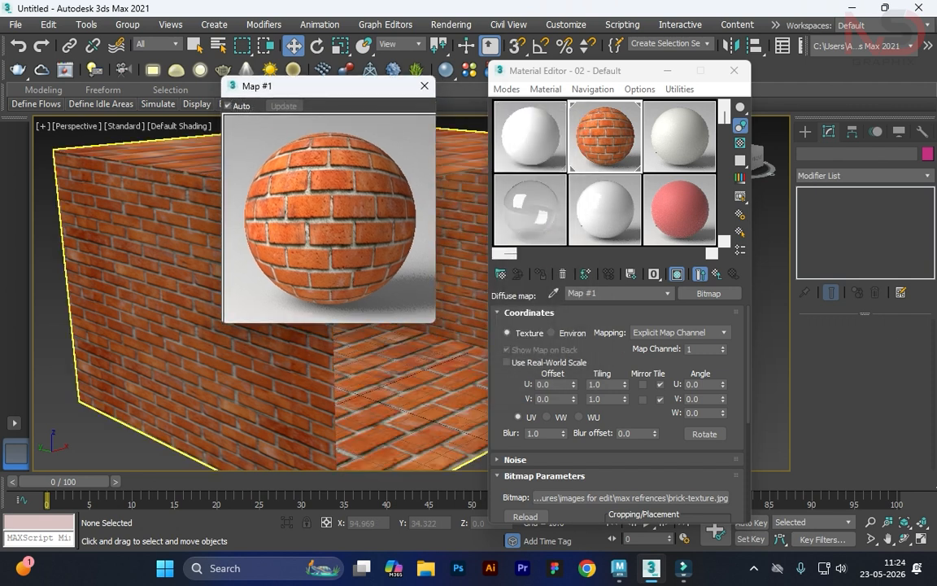
pyautogui.hotkey('ctrl', 'z')
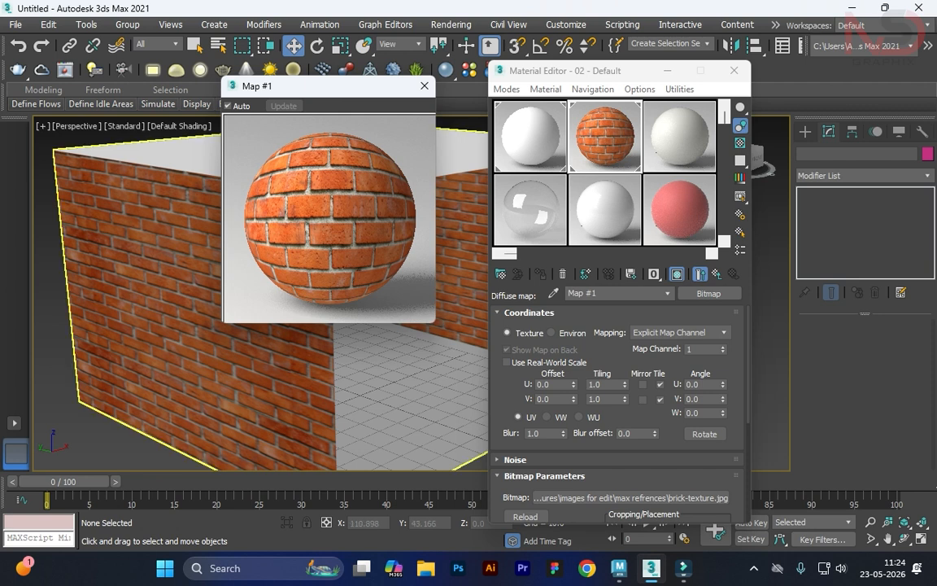
# Close the map preview and the Material Editor, and view the room straight from its open front side
pyautogui.click(424, 86)
pyautogui.scroll(6, 269, 285)
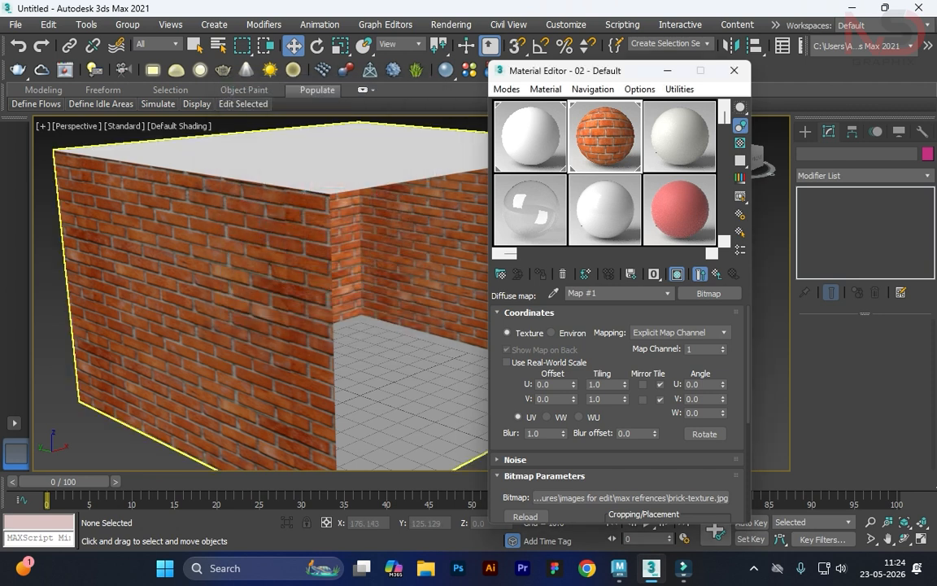
pyautogui.click(734, 71)
pyautogui.keyDown('alt'); pyautogui.moveTo(504, 305); pyautogui.dragTo(460, 346, button='middle'); pyautogui.keyUp('alt')
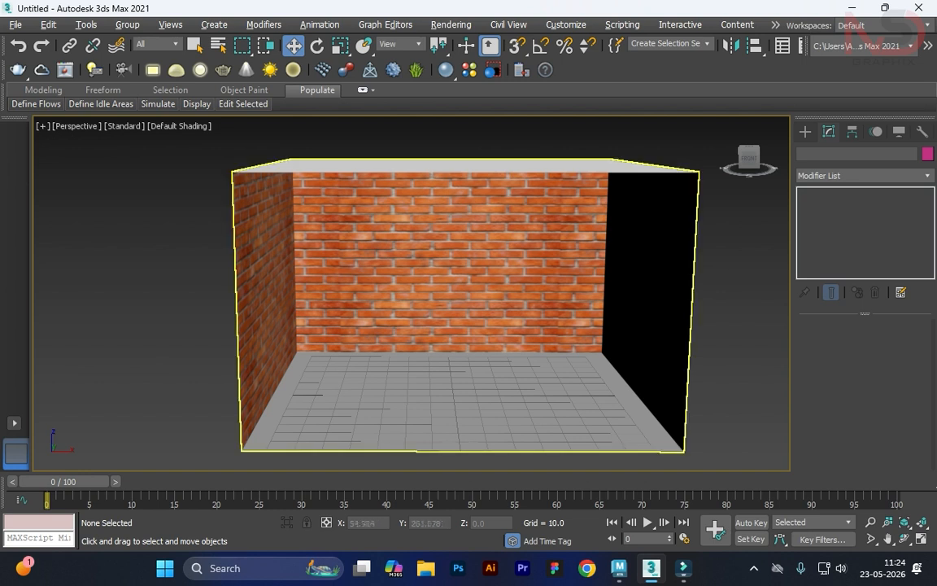
pyautogui.scroll(2, 540, 350)
pyautogui.scroll(-5, 540, 349)
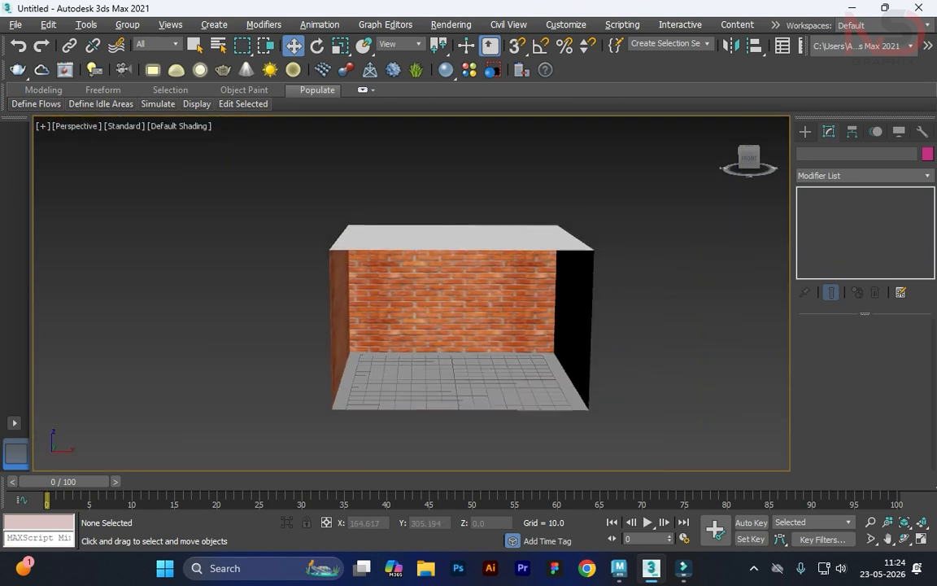
# Set the render output size to the HDTV (video) preset at 1920 × 1080
pyautogui.click(450, 25)
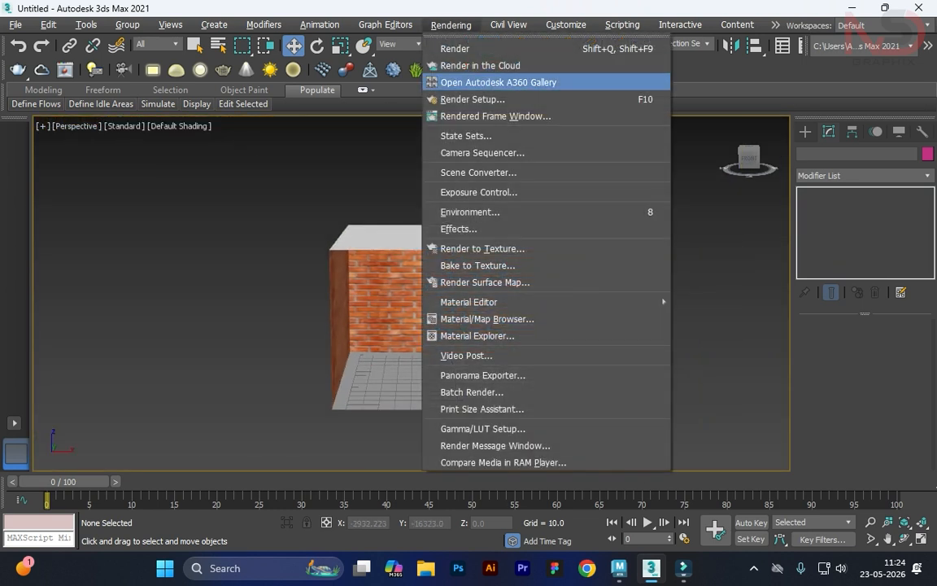
pyautogui.click(476, 98)
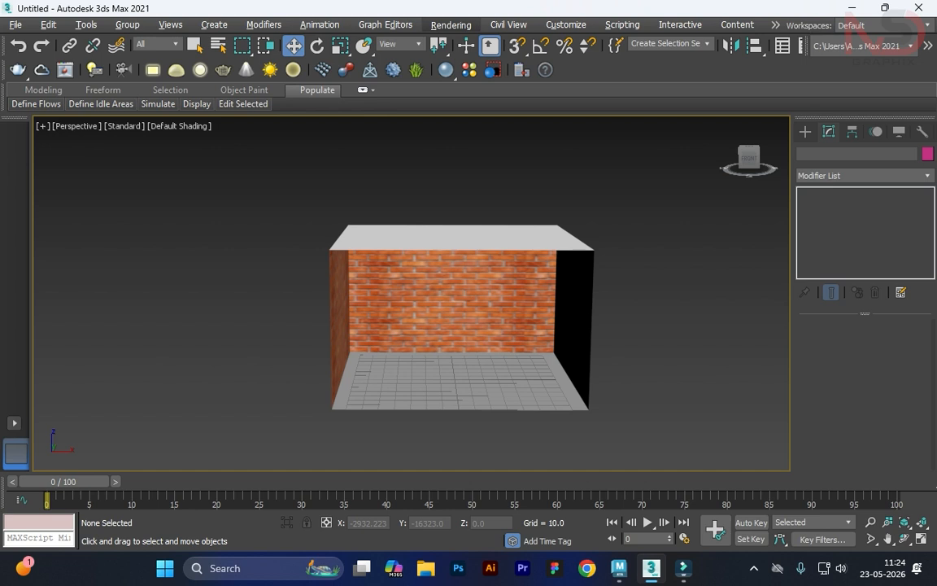
pyautogui.moveTo(579, 16); pyautogui.dragTo(618, 40)
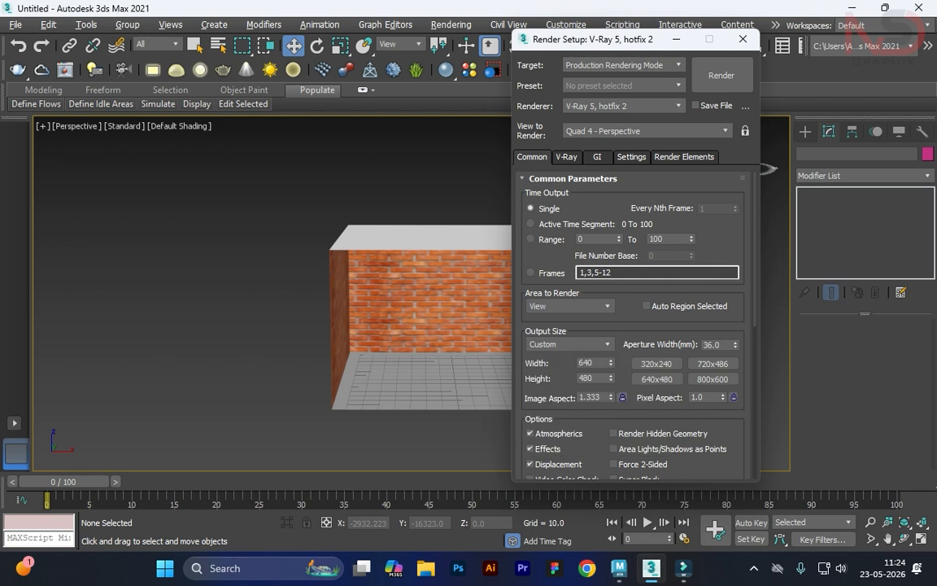
pyautogui.click(570, 344)
pyautogui.click(558, 528)
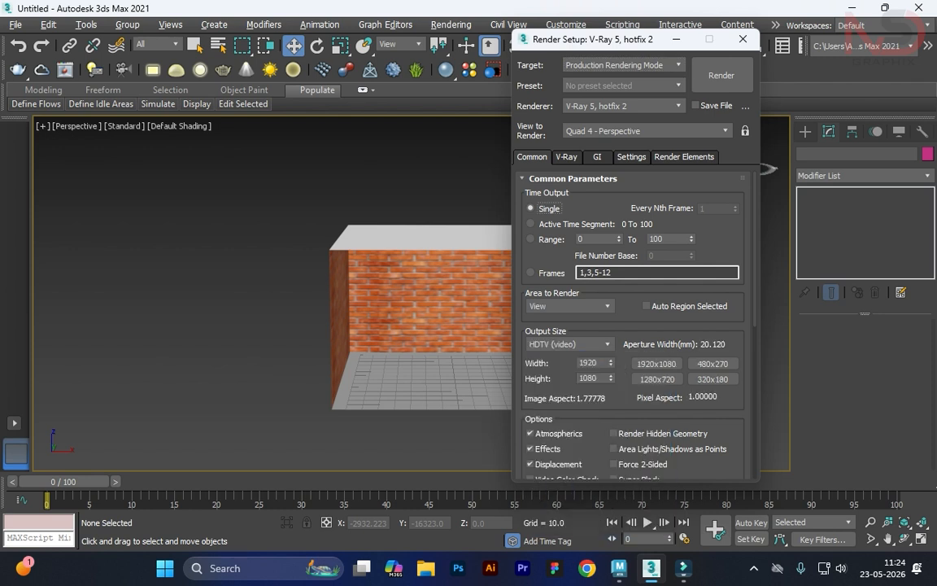
pyautogui.press('Tab')
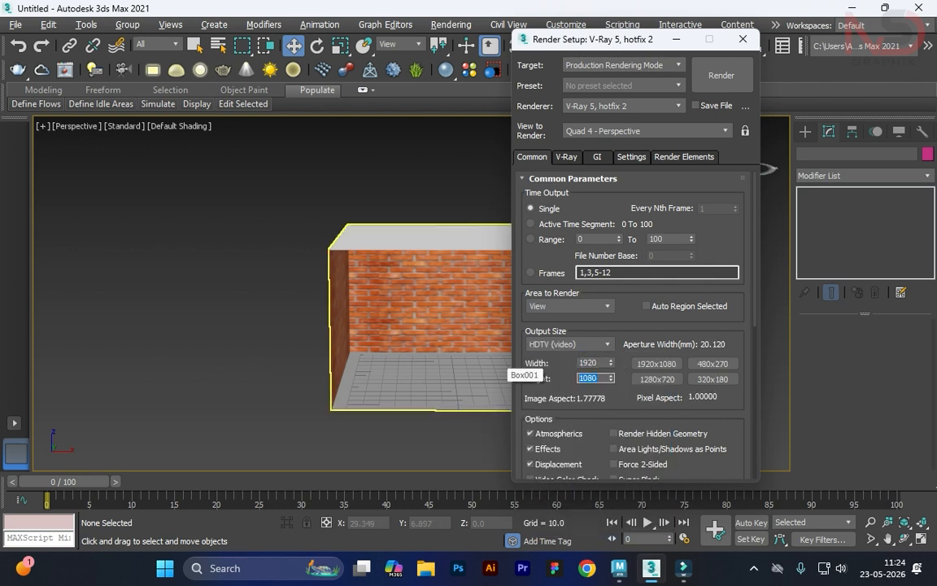
# Show the safe frame in the Perspective viewport and frame the room's interior closely within it
pyautogui.moveTo(460, 332); pyautogui.dragTo(399, 330, button='middle')
pyautogui.hotkey('shift', 'f')
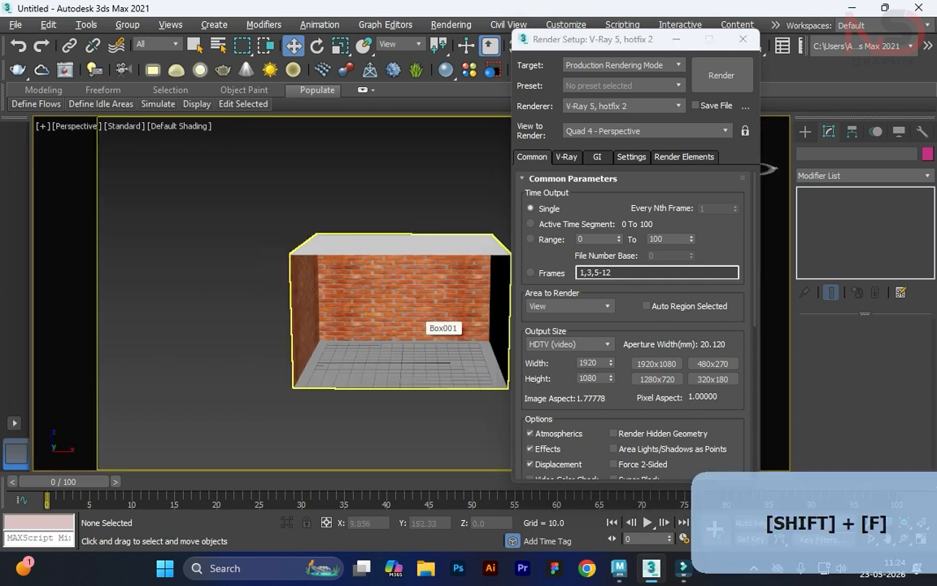
pyautogui.hotkey('shift', 'f')
pyautogui.hotkey('shift', 'f')
pyautogui.hotkey('shift', 'f')
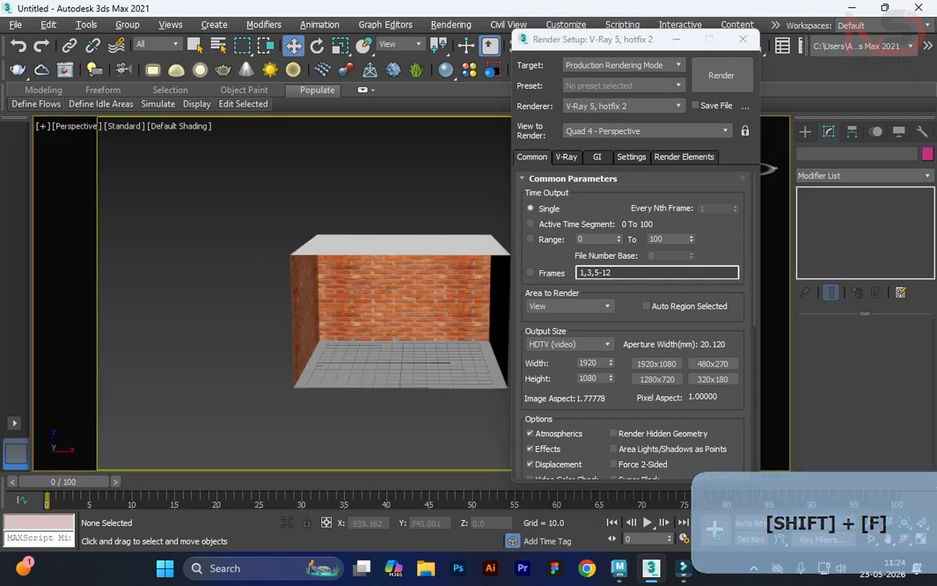
pyautogui.scroll(6, 374, 333)
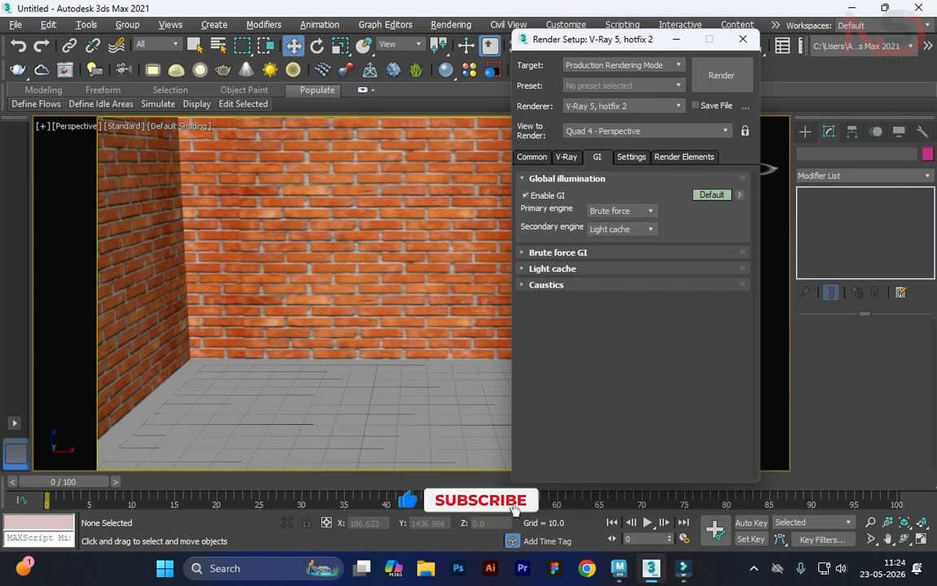
# Set the primary GI engine to Irradiance map and the secondary engine to Light cache, and close the render settings
pyautogui.click(623, 211)
pyautogui.click(614, 220)
pyautogui.click(622, 229)
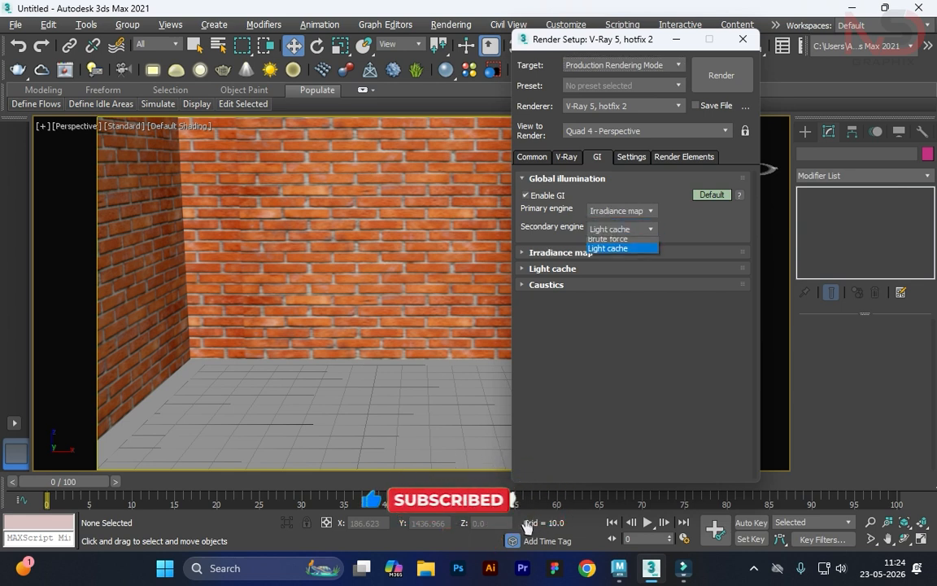
pyautogui.click(613, 262)
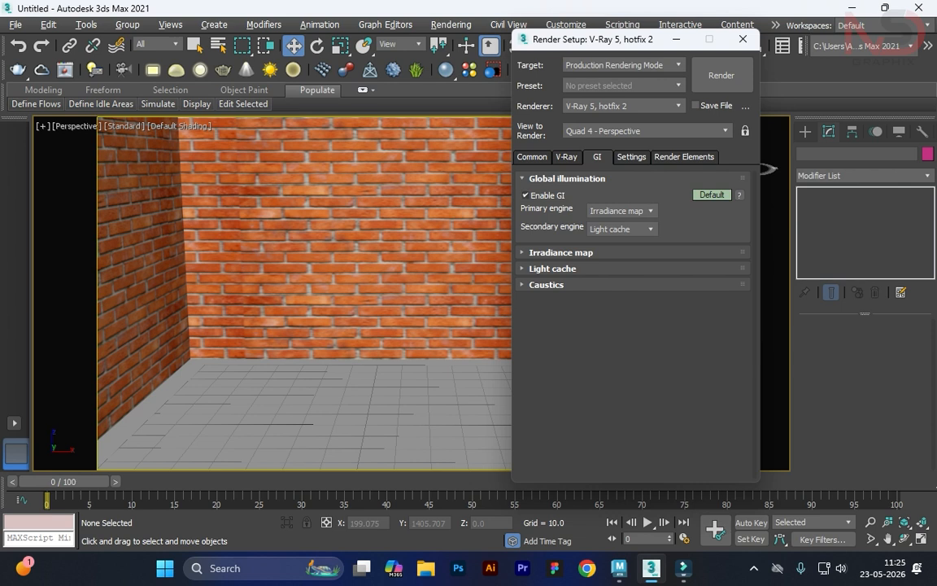
pyautogui.click(743, 40)
# Draw a plane VRayLight about 164 long and 149 wide over the room's footprint in the Top view
pyautogui.keyDown('alt'); pyautogui.moveTo(384, 464); pyautogui.dragTo(358, 390, button='middle'); pyautogui.keyUp('alt')
pyautogui.hotkey('alt', 'w')
pyautogui.click(244, 210)
pyautogui.click(805, 132)
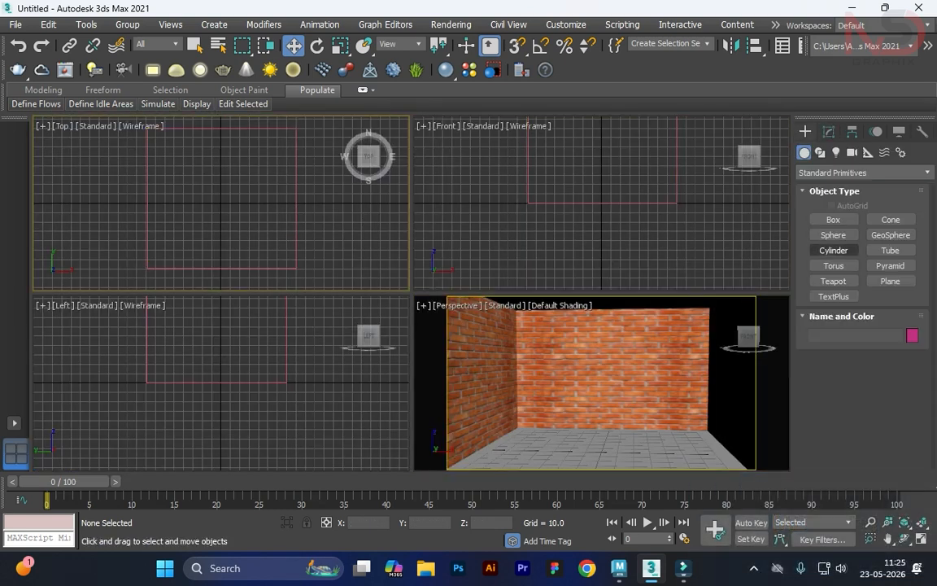
pyautogui.click(836, 152)
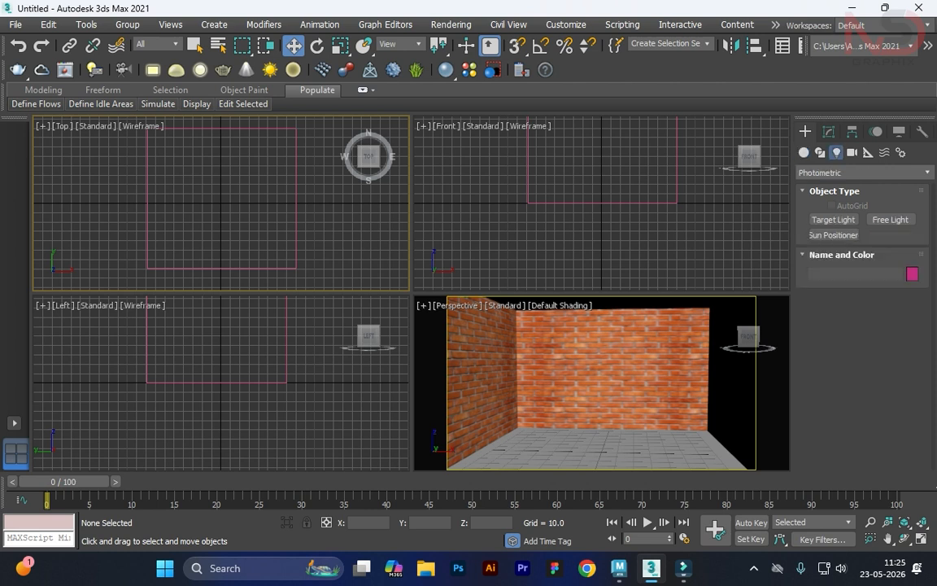
pyautogui.click(864, 173)
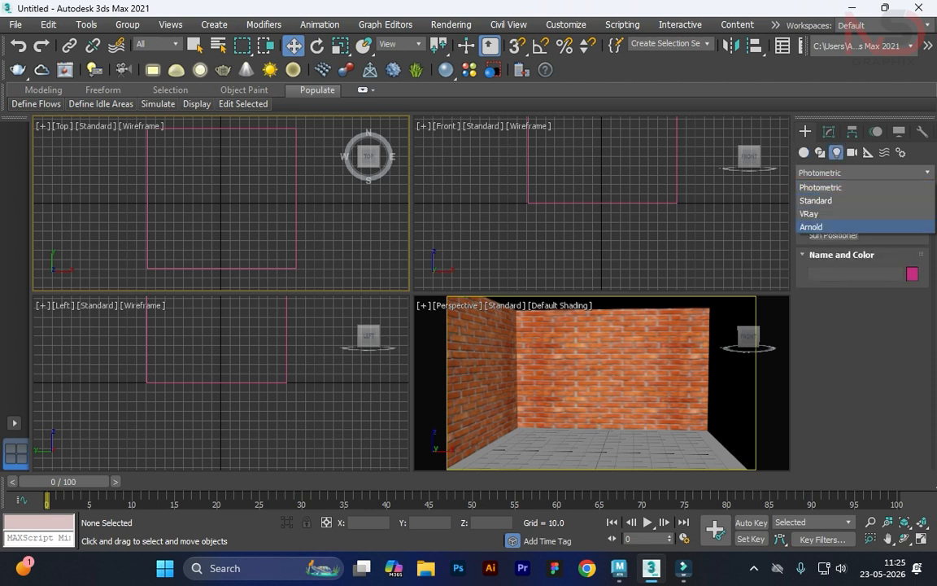
pyautogui.click(821, 224)
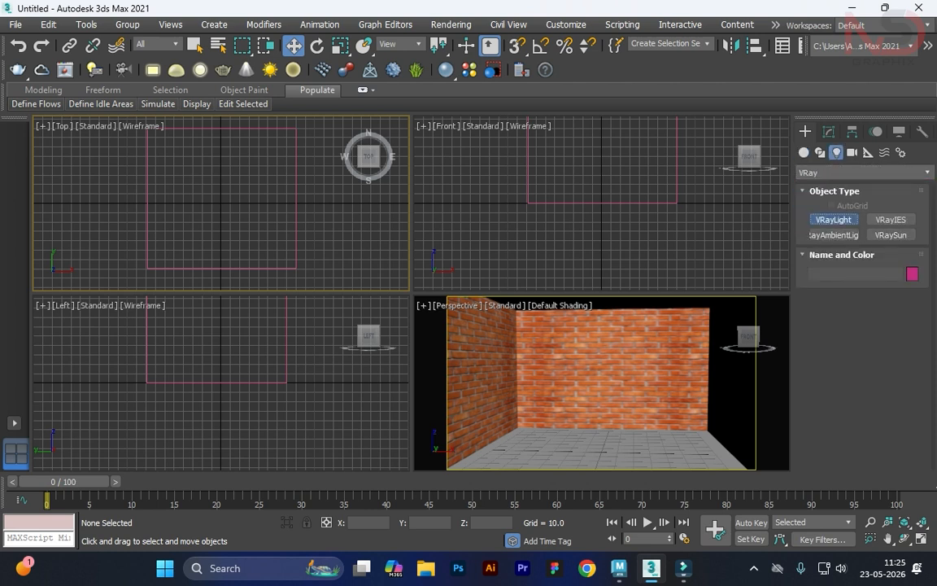
pyautogui.scroll(-2, 329, 202)
pyautogui.moveTo(195, 149)
pyautogui.mouseDown()
pyautogui.moveTo(257, 221)
pyautogui.moveTo(303, 255)
pyautogui.moveTo(302, 247)
pyautogui.mouseUp()
# Raise the VRayLight in the Front view to just below the ceiling, at about Z 96, and maximize the Perspective viewport
pyautogui.moveTo(569, 204); pyautogui.dragTo(571, 223, button='middle')
pyautogui.press('w')
pyautogui.moveTo(599, 196); pyautogui.dragTo(596, 125)
pyautogui.keyDown('alt'); pyautogui.middleClick(596, 342); pyautogui.keyUp('alt')
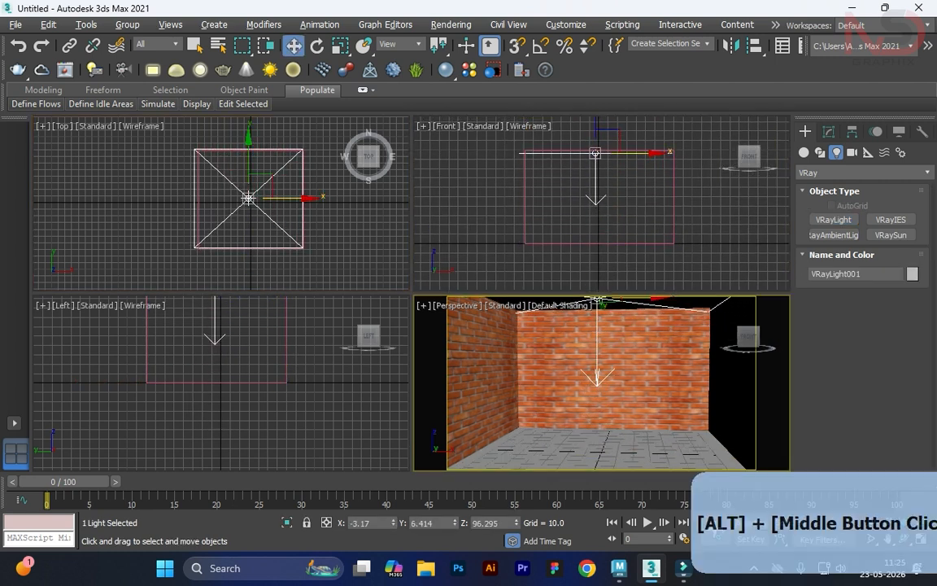
pyautogui.hotkey('alt', 'w')
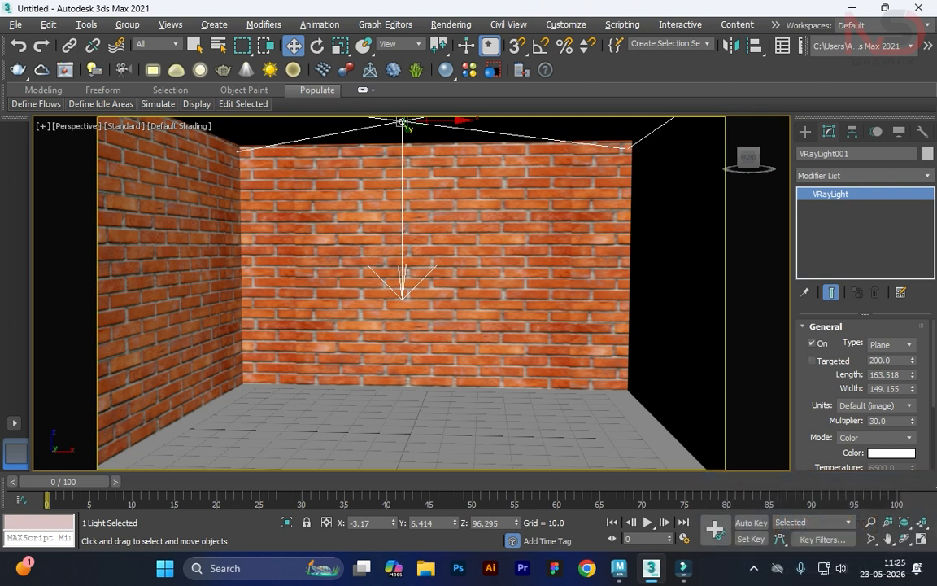
# Turn on the Invisible option for the VRayLight
pyautogui.scroll(-1, 862, 390)
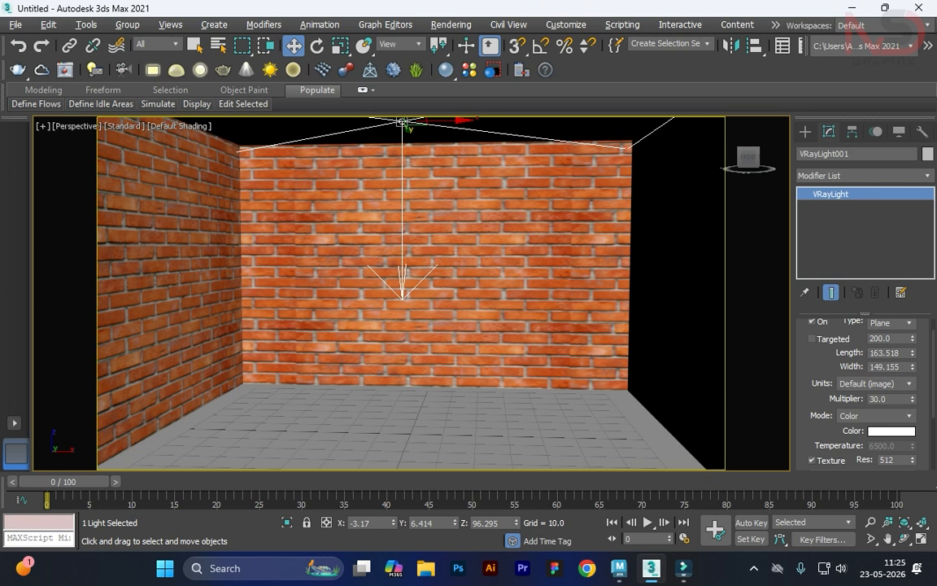
pyautogui.scroll(1, 862, 391)
pyautogui.scroll(-5, 862, 390)
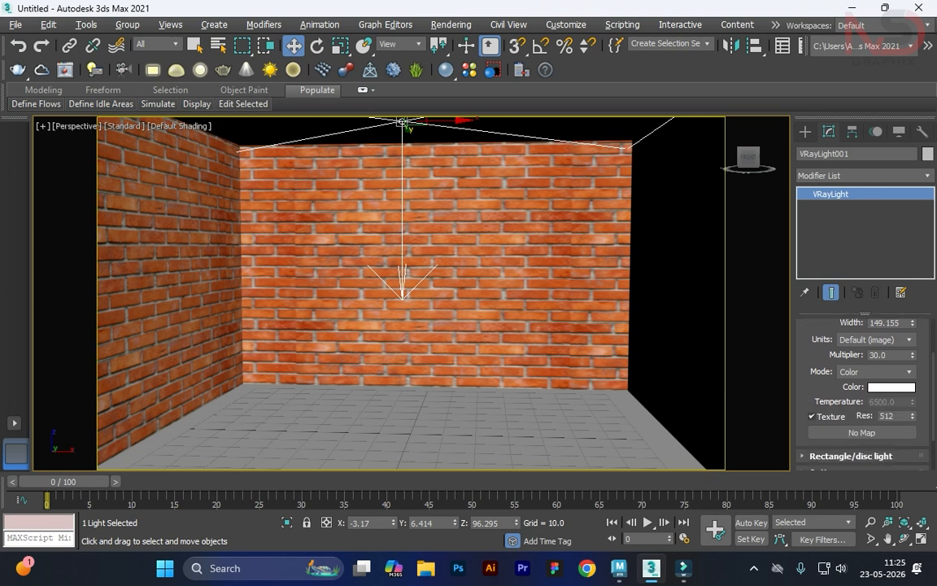
pyautogui.click(824, 415)
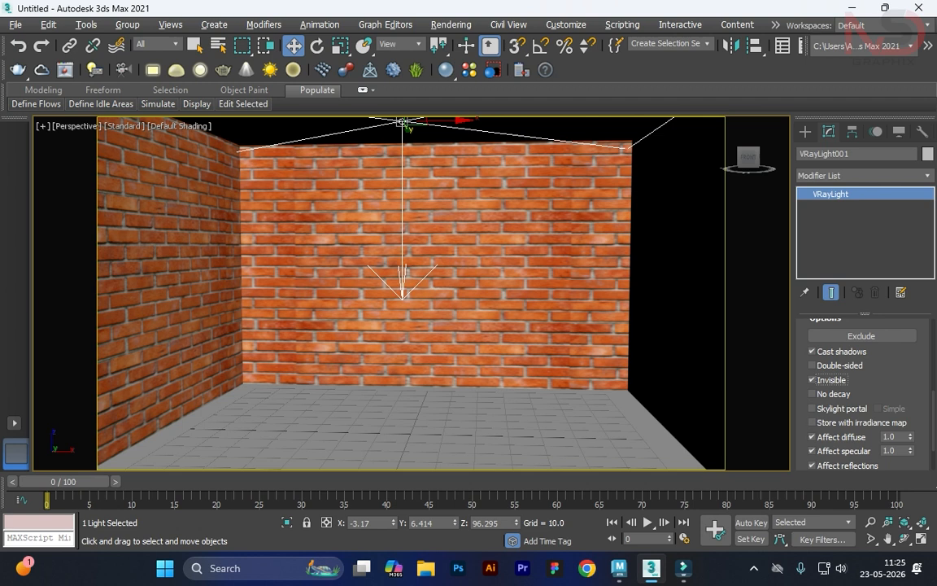
# Test-render the Perspective view, set the VRayLight multiplier to 10, and close the V-Ray messages
pyautogui.scroll(4, 862, 374)
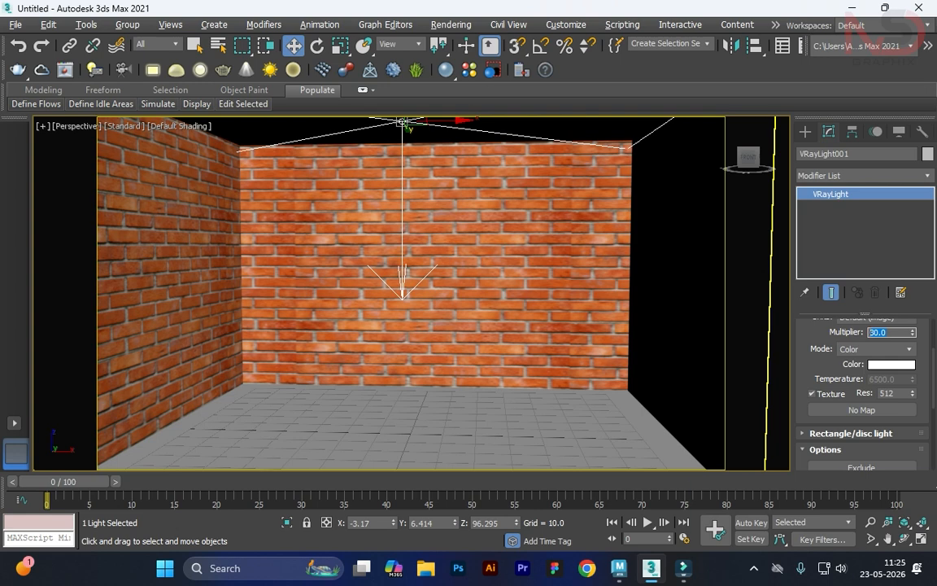
pyautogui.hotkey('shift', 'q')
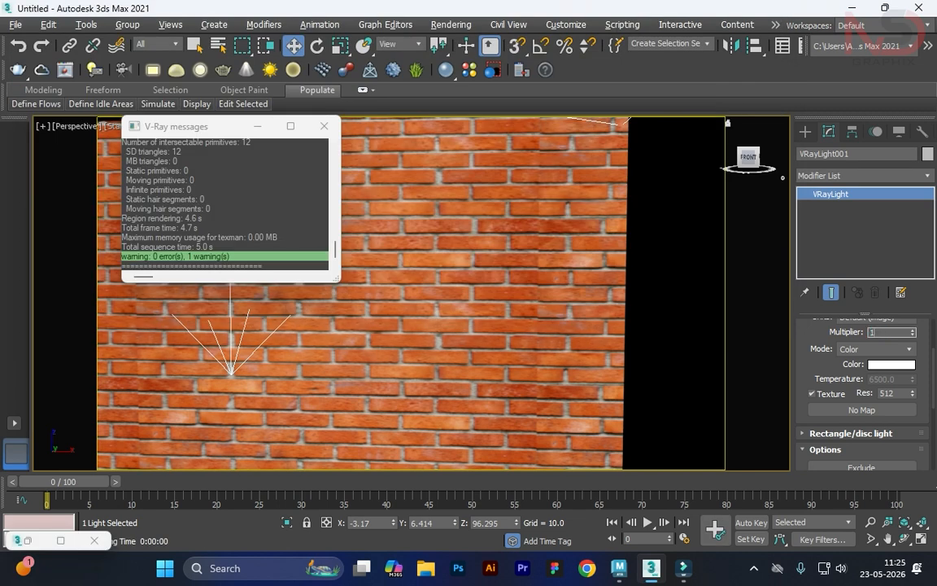
pyautogui.click(323, 126)
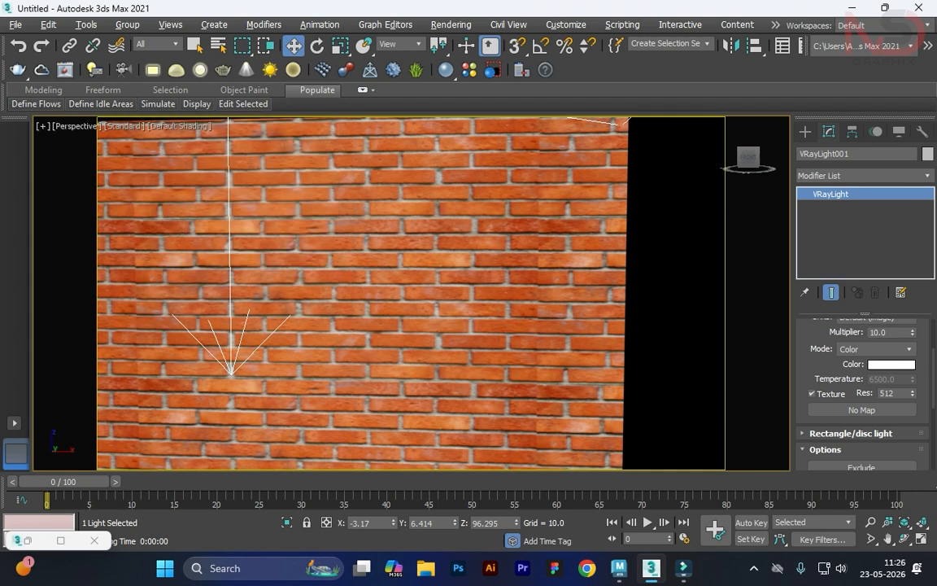
# Render the brick interior again to check the lighting, cancel the render, and close the frame buffer and message windows
pyautogui.click(391, 236)
pyautogui.hotkey('shift', 'q')
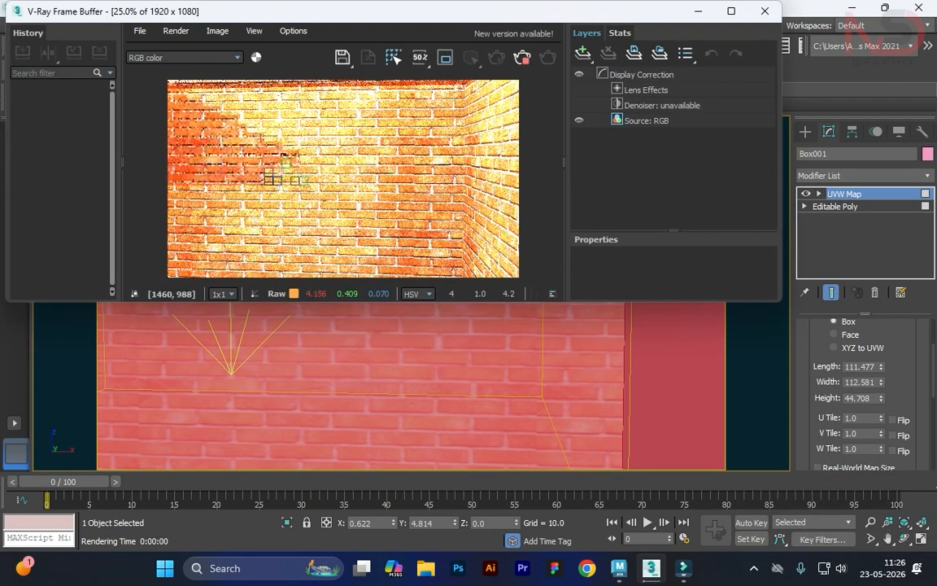
pyautogui.scroll(-1, 359, 184)
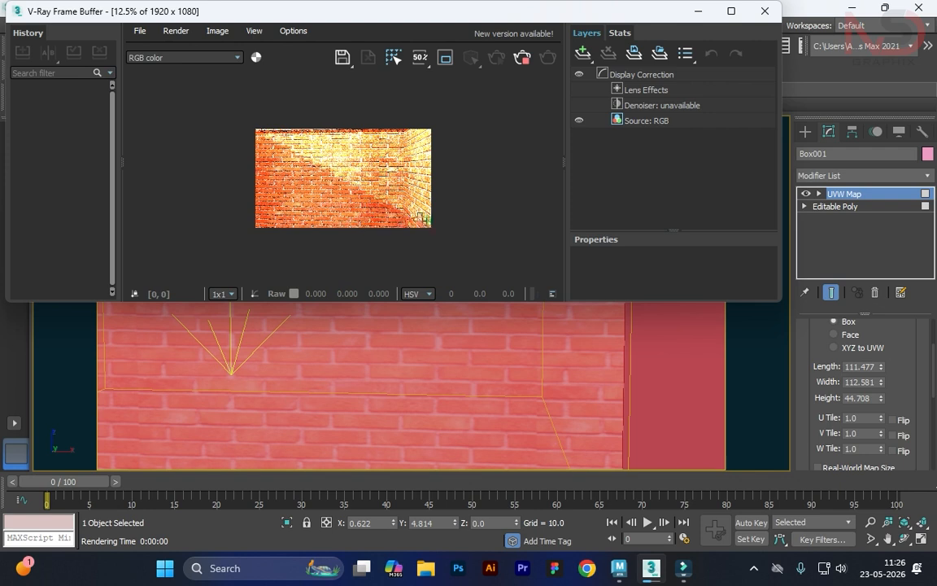
pyautogui.click(764, 11)
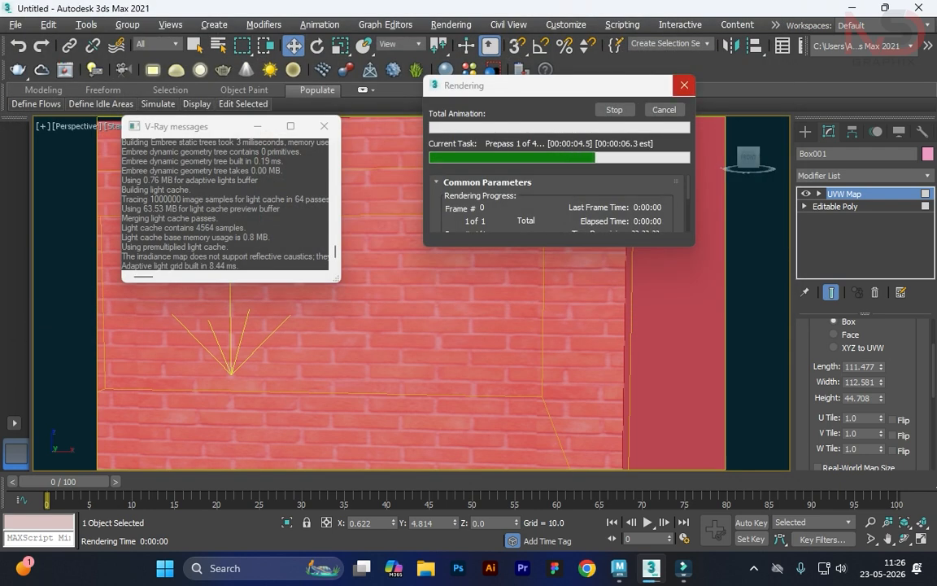
pyautogui.click(683, 84)
pyautogui.click(324, 126)
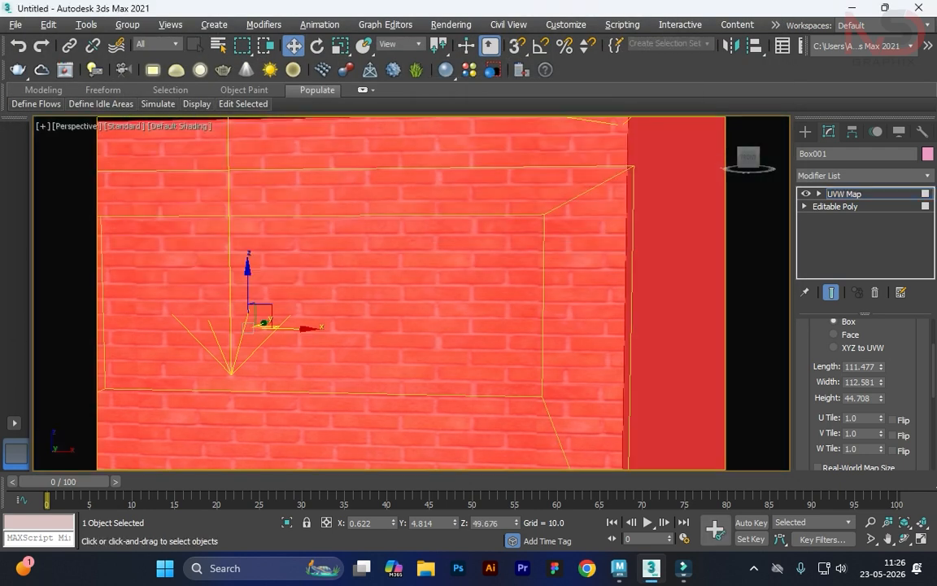
# Switch the room's modifier stack to Editable Poly and back to UVW Map, and deselect the room
pyautogui.scroll(-5, 410, 293)
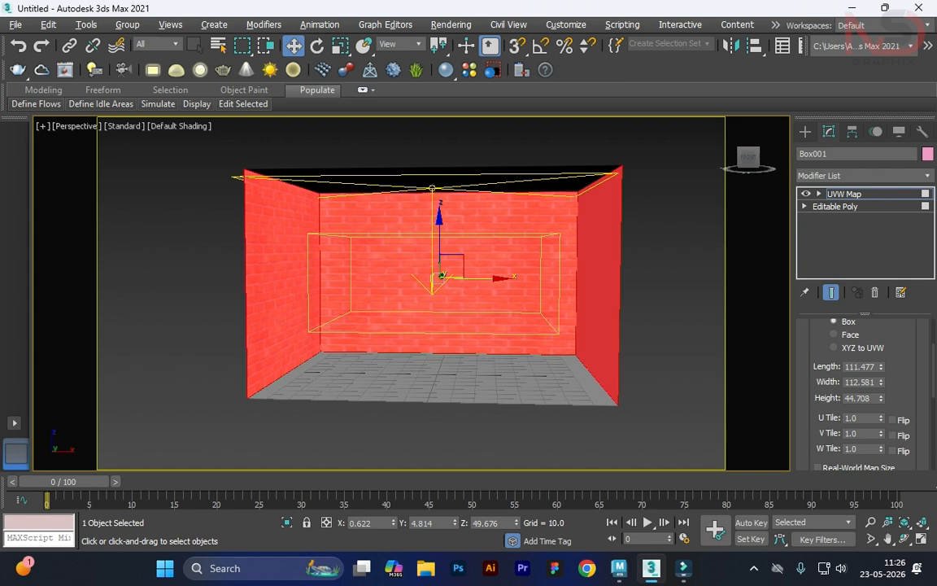
pyautogui.click(834, 206)
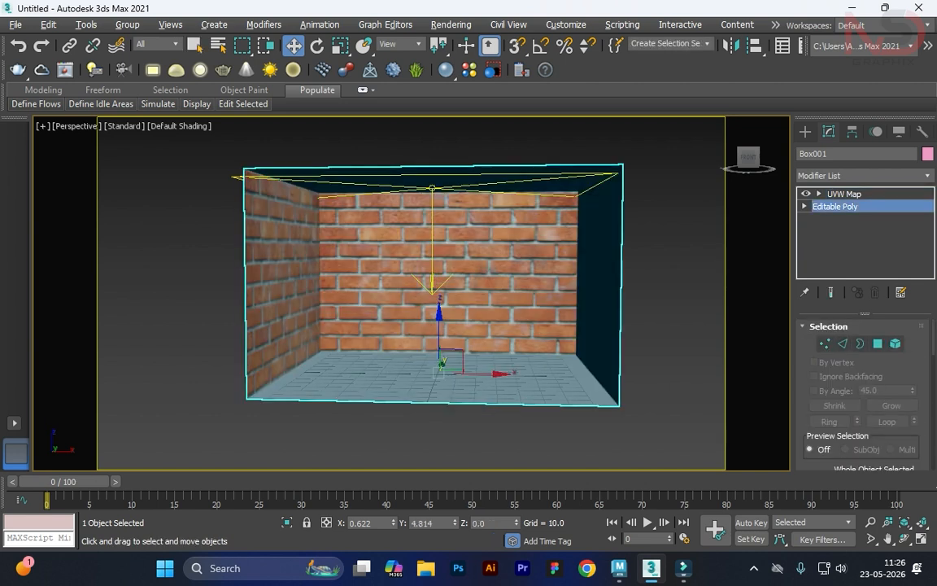
pyautogui.click(843, 193)
pyautogui.click(684, 325)
pyautogui.scroll(5, 410, 333)
pyautogui.moveTo(632, 334); pyautogui.dragTo(580, 347, button='middle')
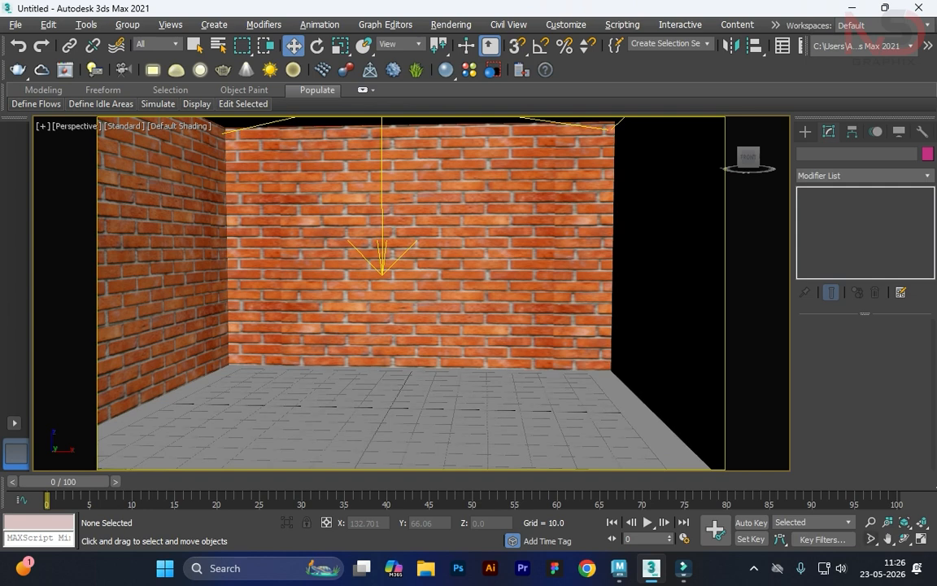
# Adjust the Perspective viewport's field of view so more of the room's walls, floor and ceiling light fit in the frame
pyautogui.click(871, 538)
pyautogui.moveTo(520, 309)
pyautogui.mouseDown()
pyautogui.moveTo(520, 342)
pyautogui.moveTo(521, 320)
pyautogui.mouseUp()
pyautogui.moveTo(607, 335); pyautogui.dragTo(607, 338)
pyautogui.moveTo(607, 338); pyautogui.dragTo(636, 361, button='middle')
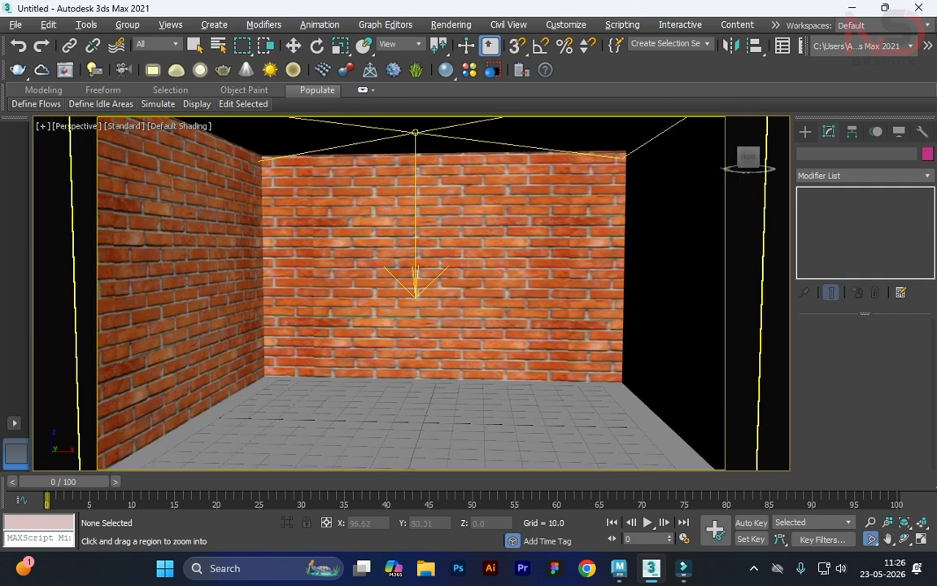
# Render the room interior again, inspect it in an enlarged frame buffer, minimize the buffer, and close the V-Ray messages
pyautogui.hotkey('shift', 'q')
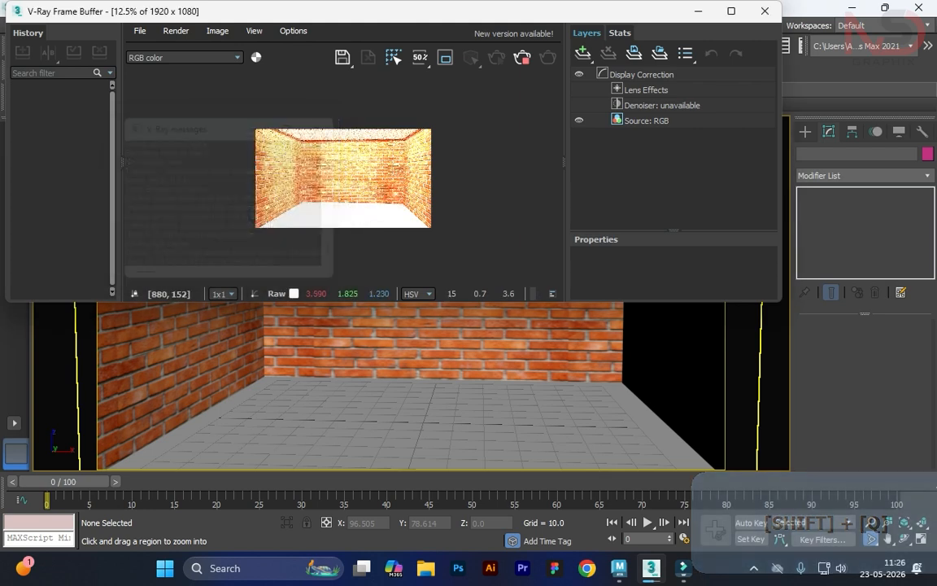
pyautogui.scroll(2, 338, 141)
pyautogui.scroll(-1, 415, 175)
pyautogui.moveTo(643, 13); pyautogui.dragTo(668, 30)
pyautogui.moveTo(805, 316); pyautogui.dragTo(821, 460)
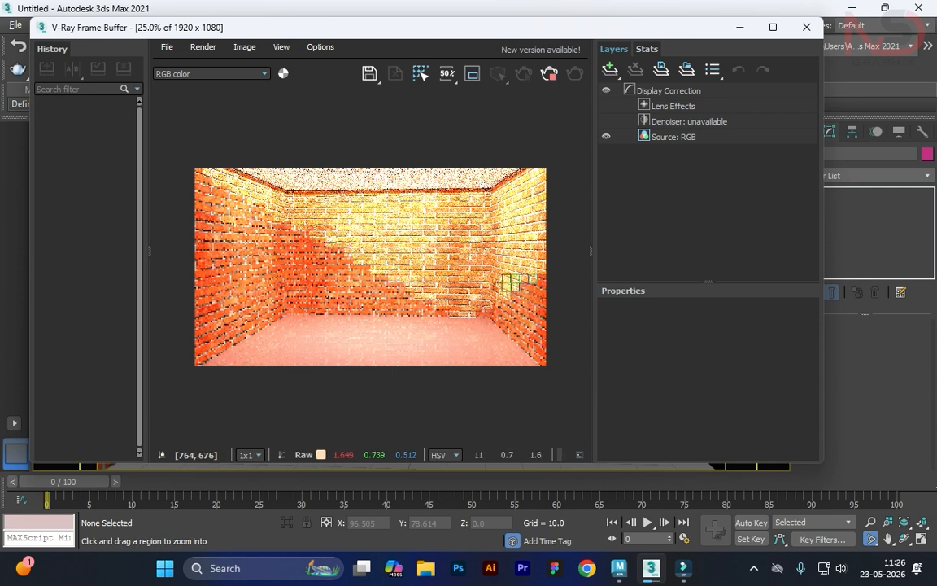
pyautogui.scroll(1, 335, 293)
pyautogui.scroll(-1, 351, 292)
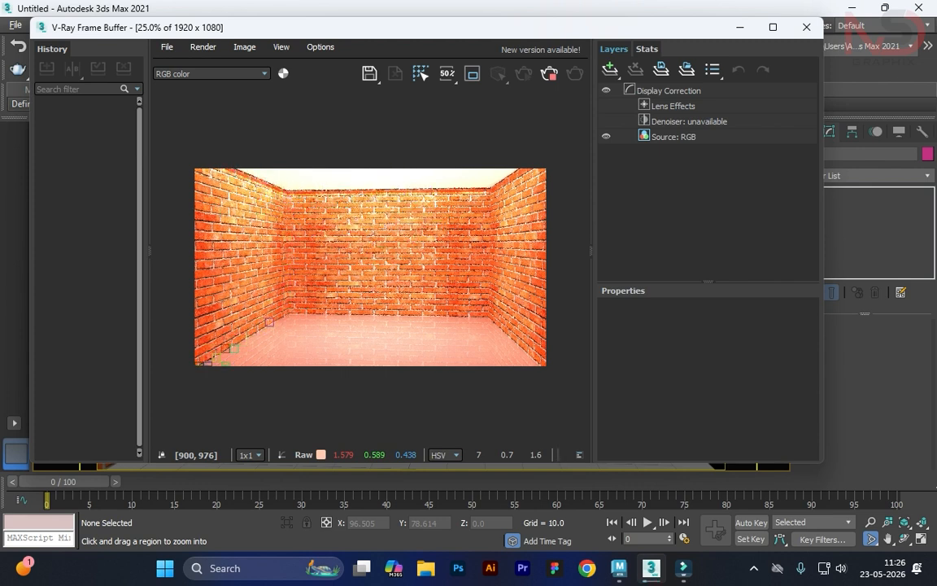
pyautogui.scroll(1, 218, 234)
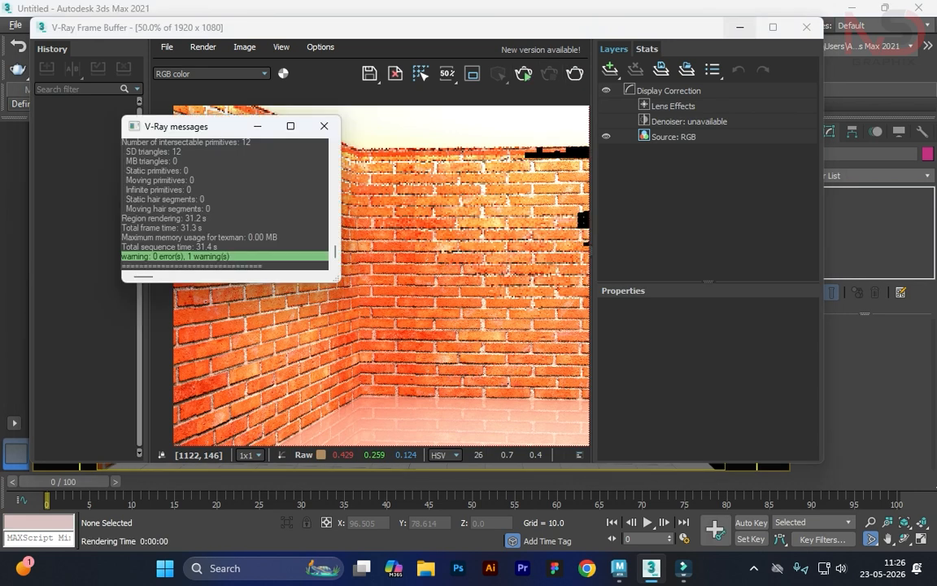
pyautogui.click(740, 27)
pyautogui.click(324, 126)
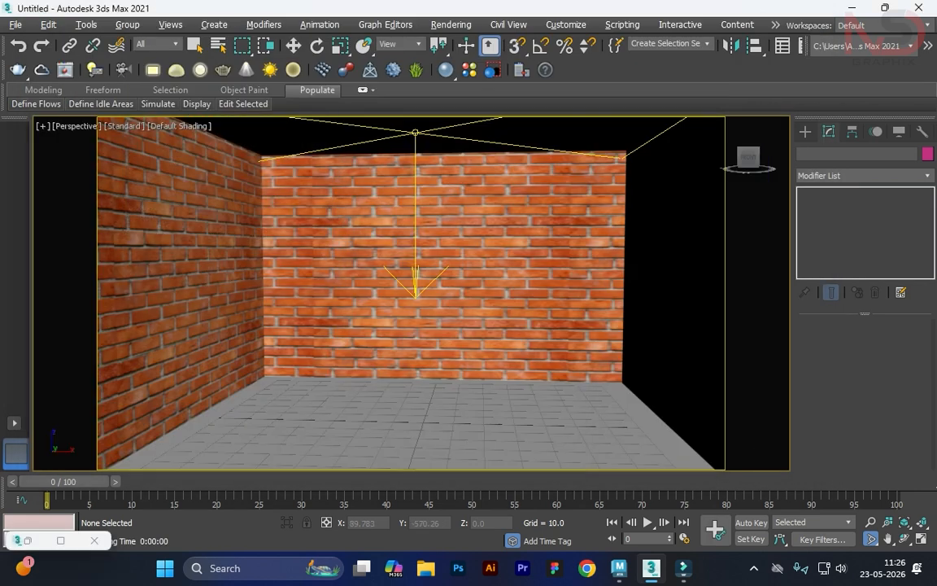
# Open the brick material at its top level and examine its basic parameters, BRDF and map slots
pyautogui.press('m')
pyautogui.doubleClick(604, 136)
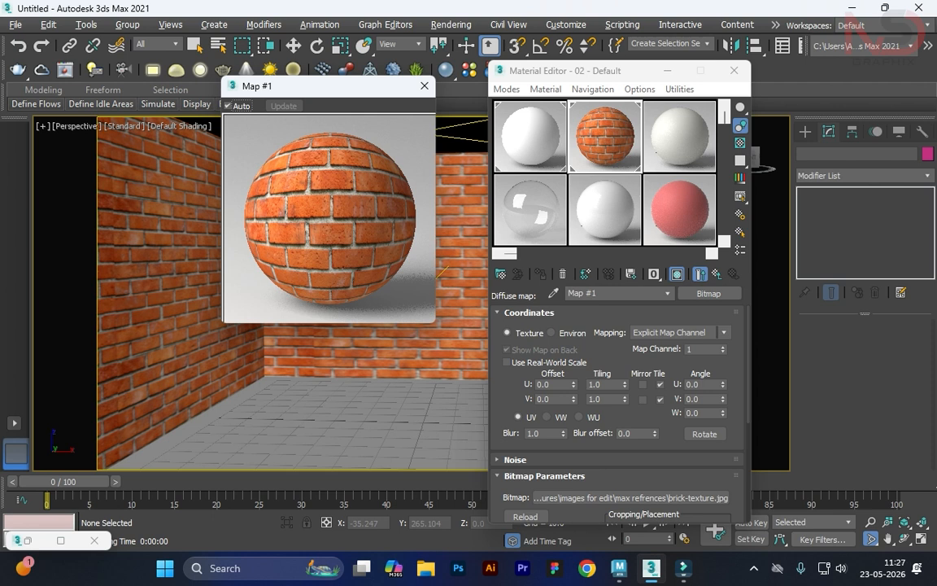
pyautogui.click(698, 273)
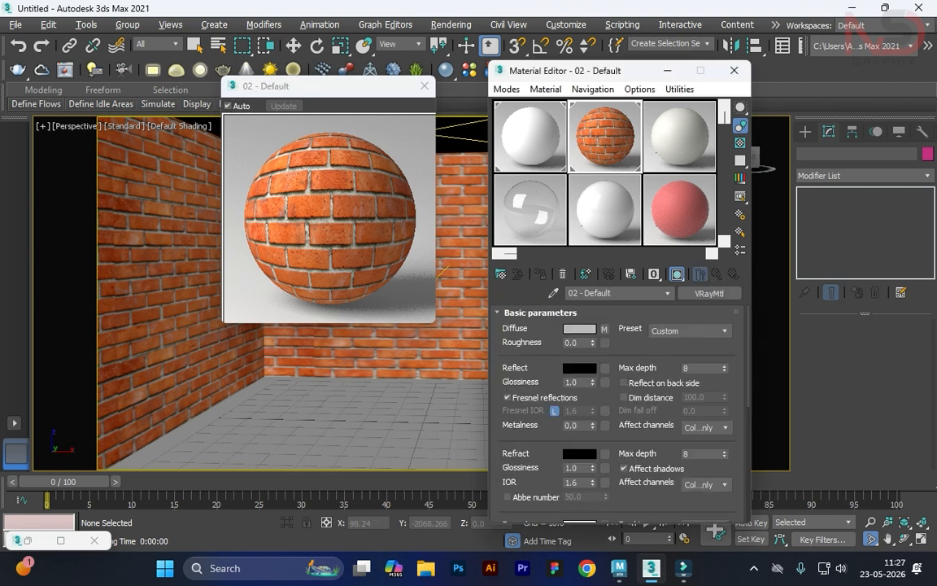
pyautogui.scroll(-4, 618, 391)
pyautogui.scroll(-5, 618, 390)
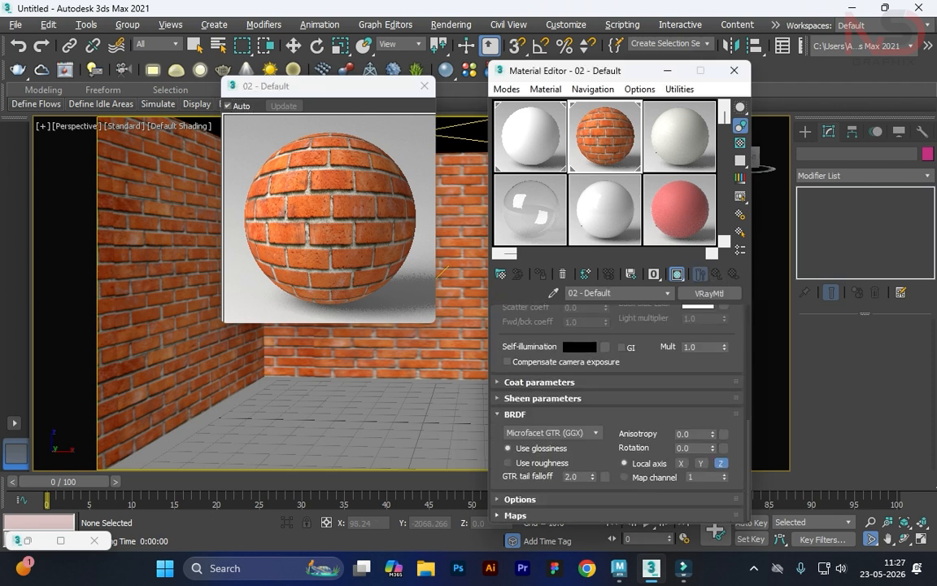
pyautogui.scroll(-5, 618, 407)
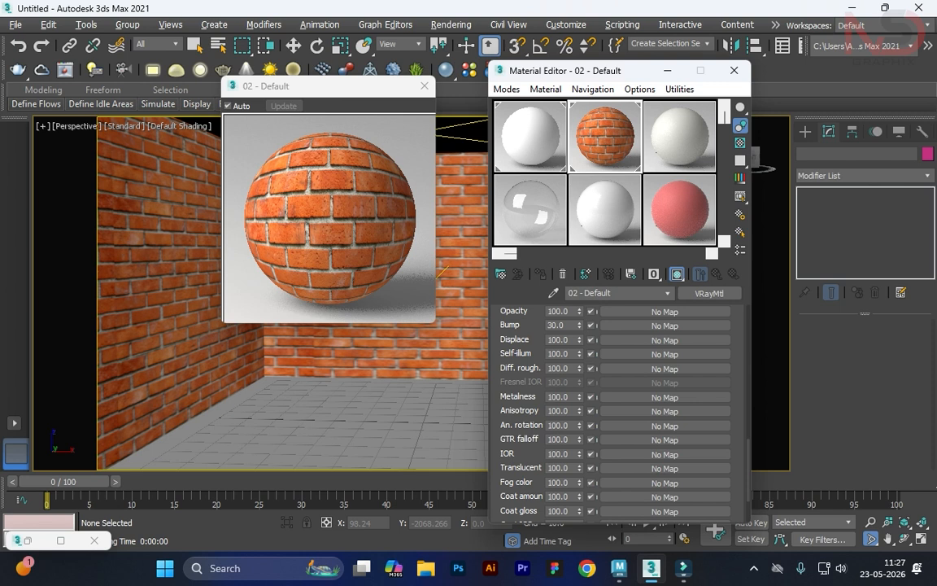
pyautogui.scroll(2, 618, 406)
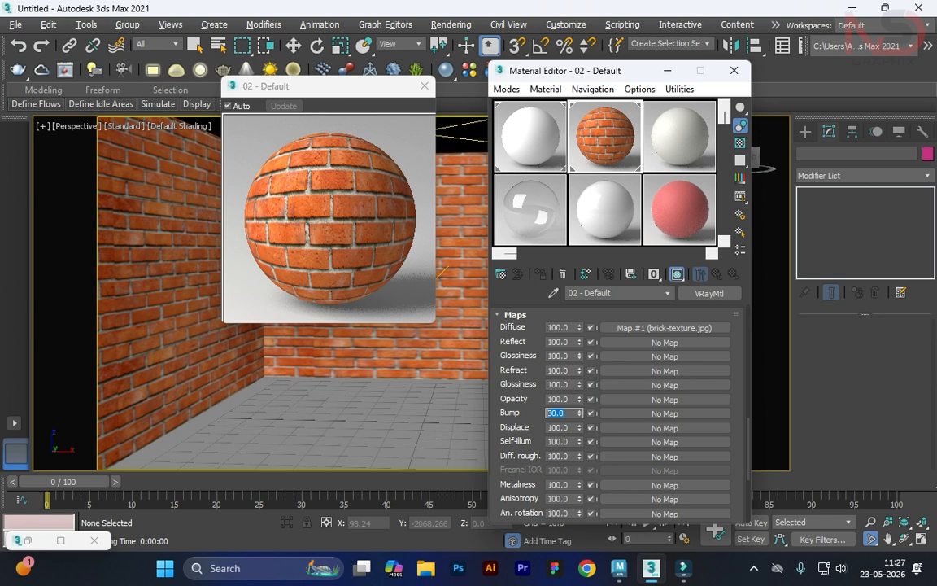
pyautogui.scroll(-1, 618, 406)
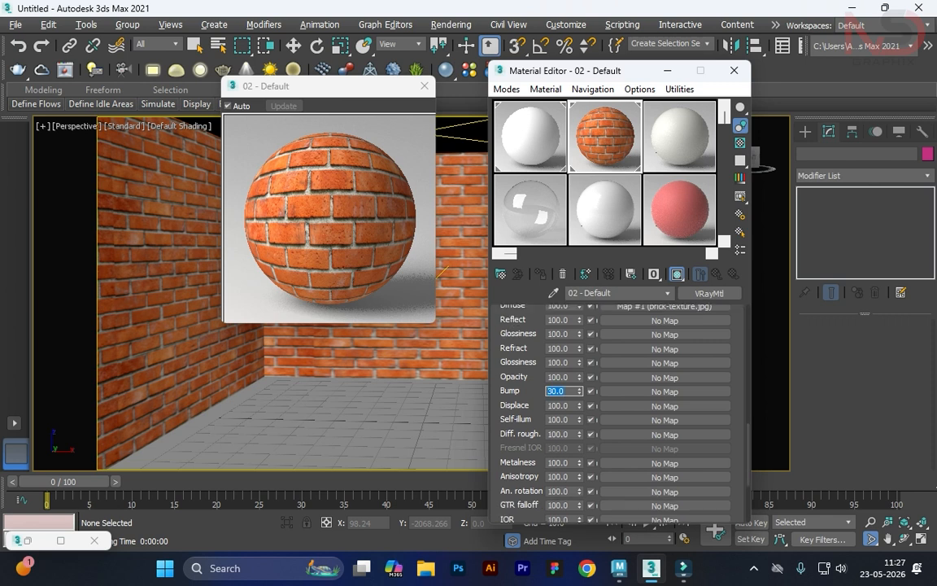
pyautogui.scroll(2, 618, 407)
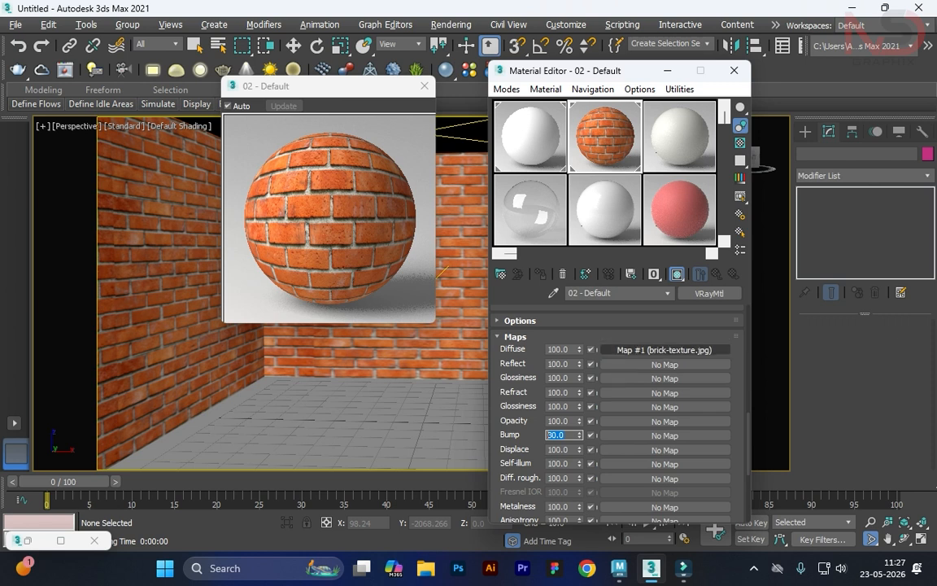
pyautogui.scroll(5, 618, 390)
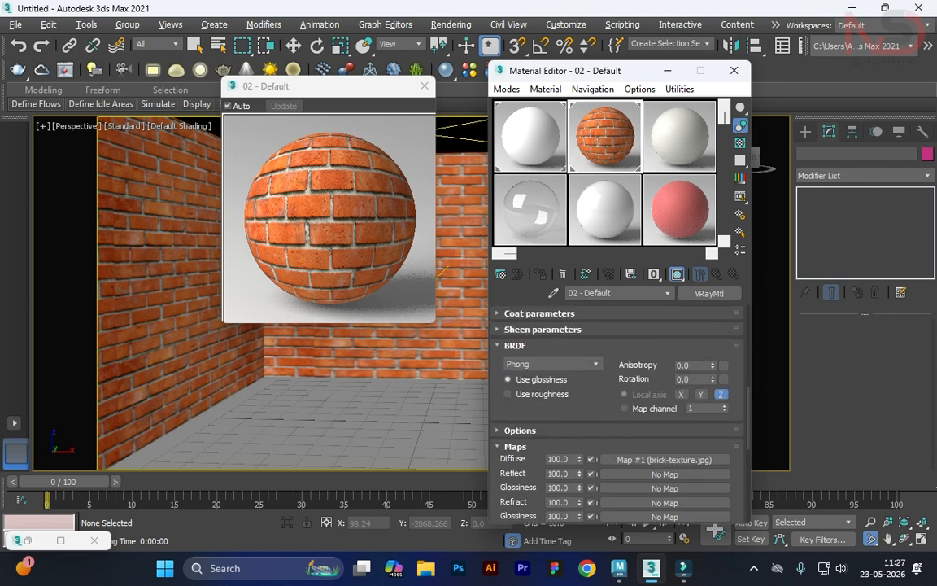
pyautogui.scroll(10, 573, 360)
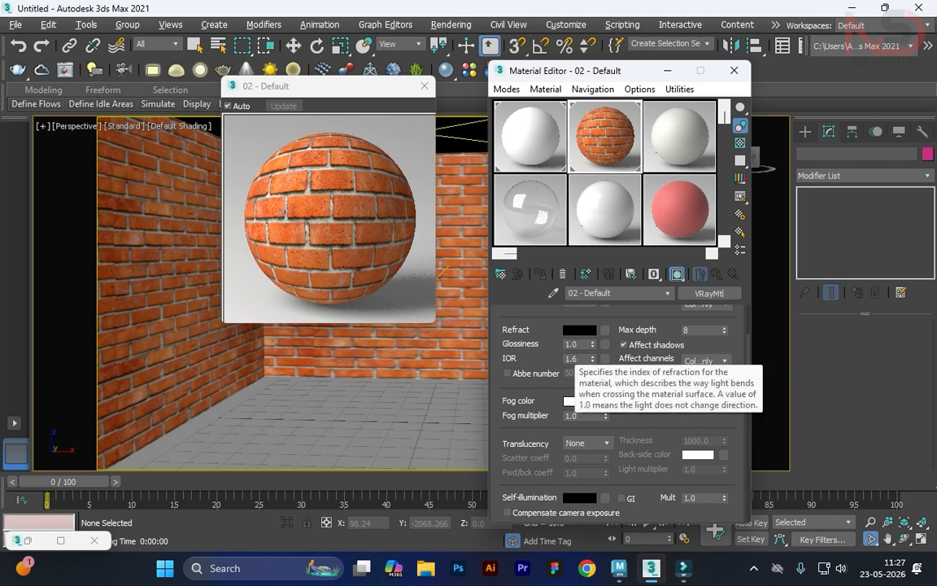
pyautogui.scroll(5, 618, 407)
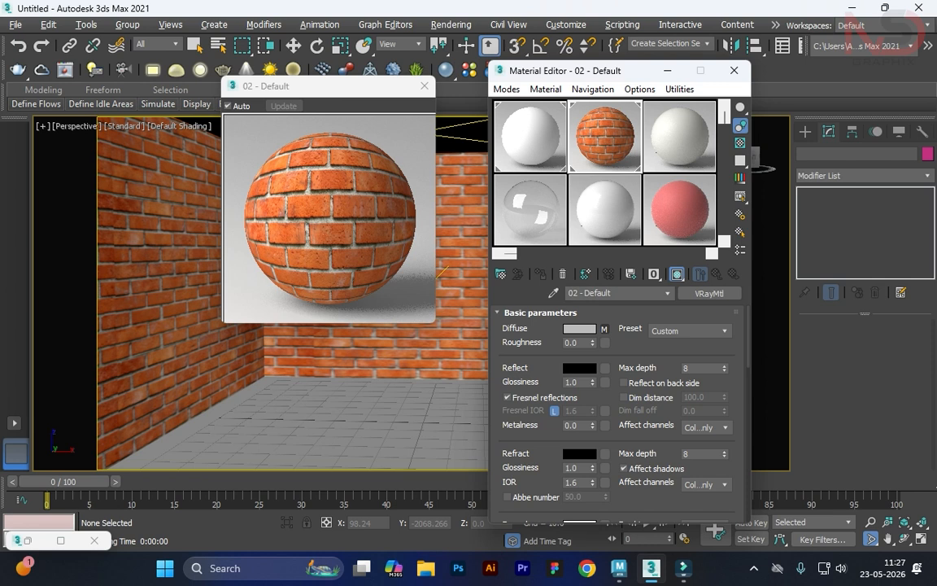
# Copy the brick material's diffuse map, brick-texture.jpg, into its Bump slot as an instance
pyautogui.scroll(-20, 619, 407)
pyautogui.scroll(5, 618, 406)
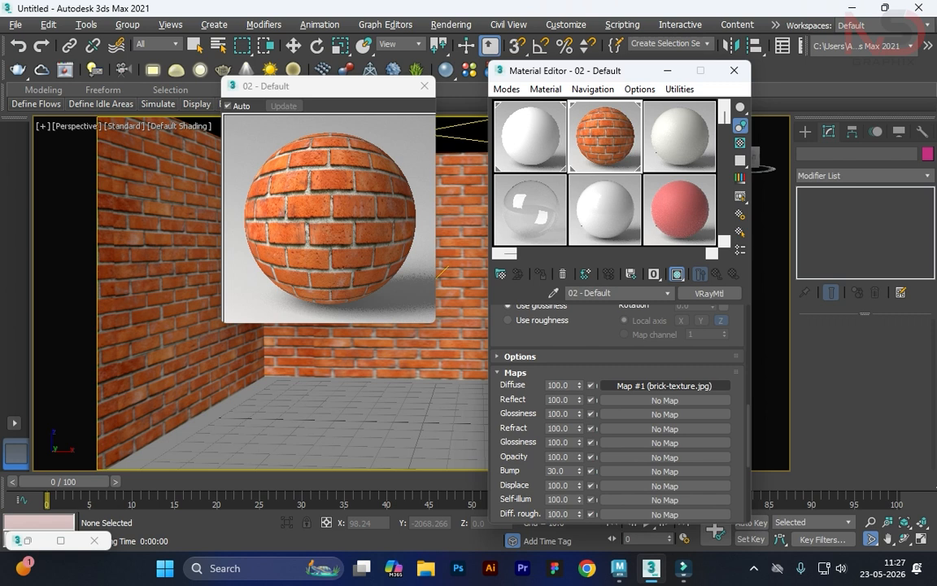
pyautogui.moveTo(664, 385); pyautogui.dragTo(665, 455)
pyautogui.moveTo(665, 455); pyautogui.dragTo(664, 471)
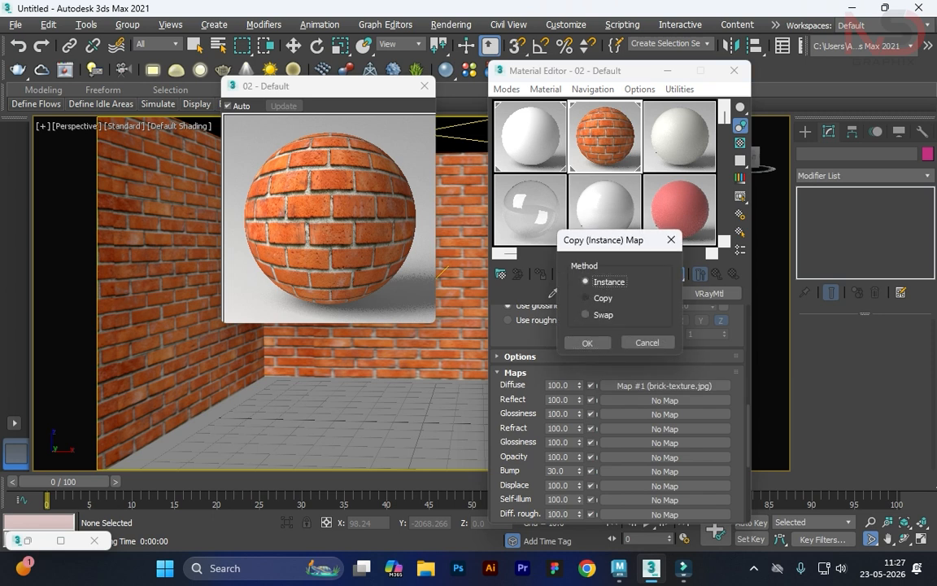
pyautogui.press('Return')
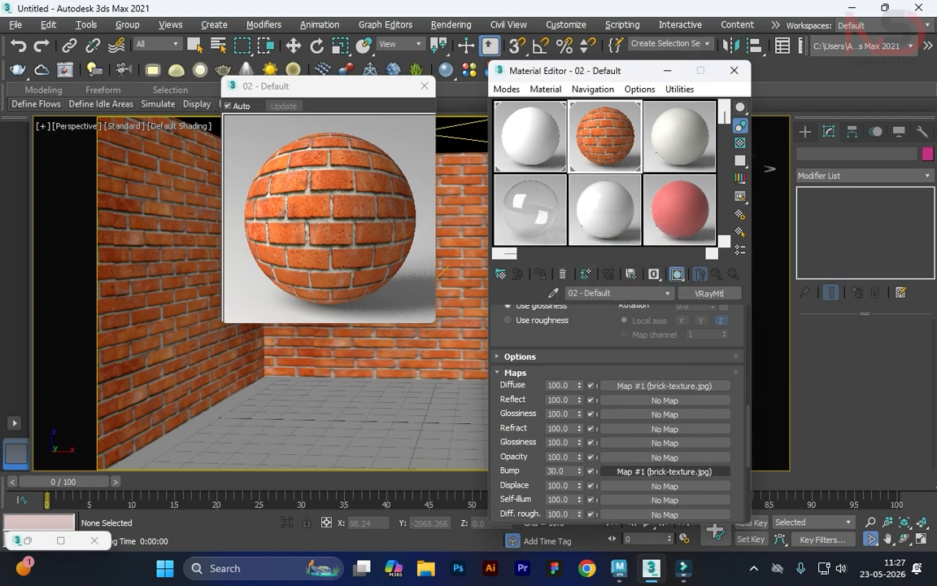
# Try bump amounts of 100 and 30 on the brick material, comparing them in an enlarged sample preview
pyautogui.doubleClick(556, 471)
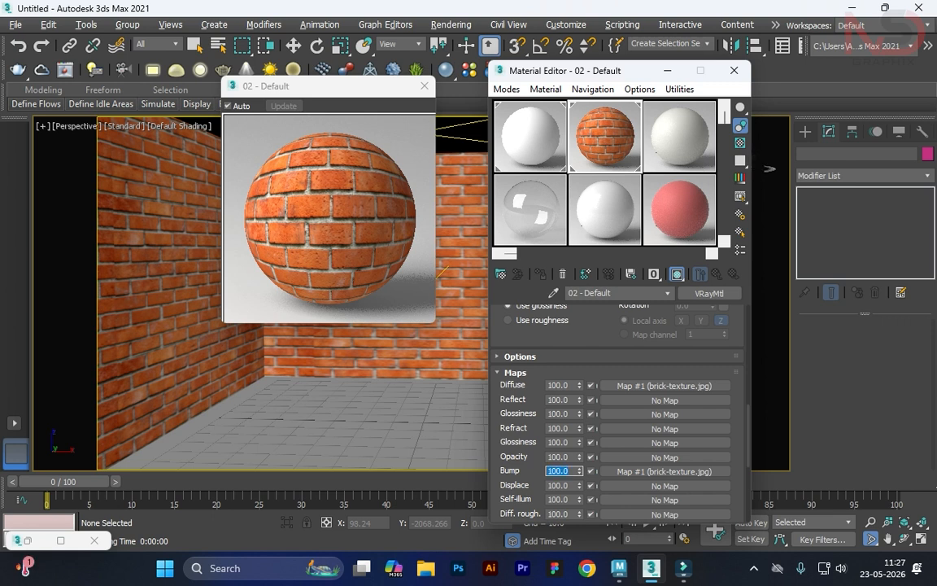
pyautogui.moveTo(223, 322); pyautogui.dragTo(61, 484)
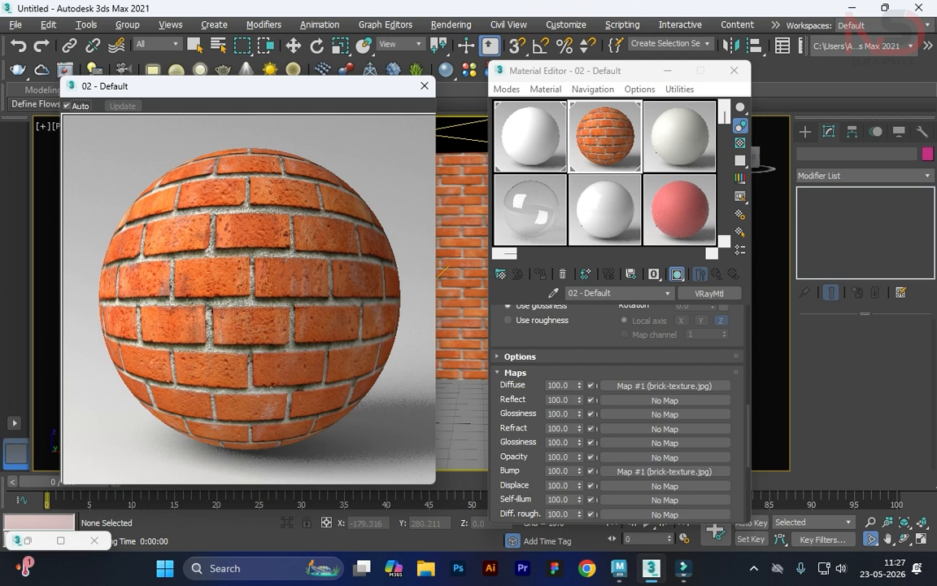
pyautogui.doubleClick(558, 471)
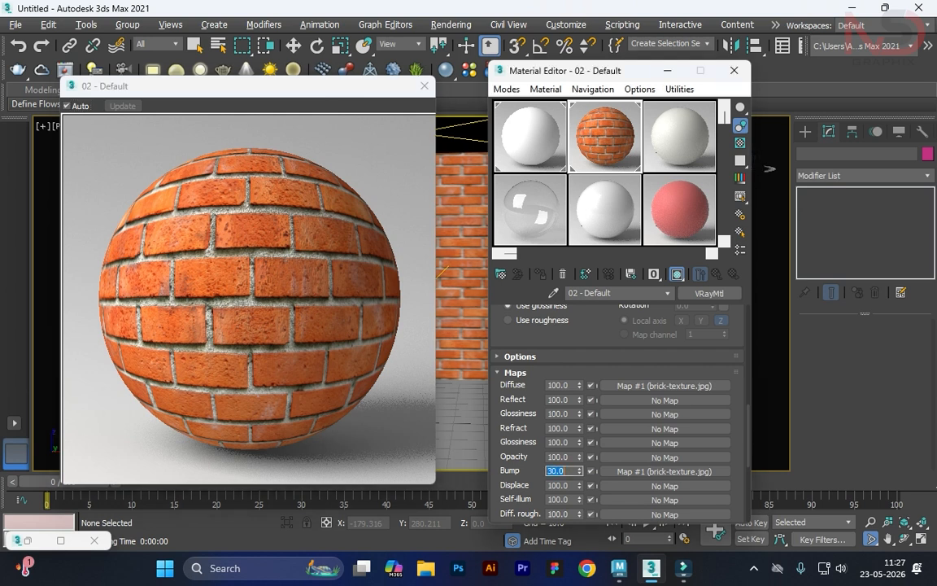
# Set the brick material's bump amount to 50 and close the preview and material editor
pyautogui.click(565, 471)
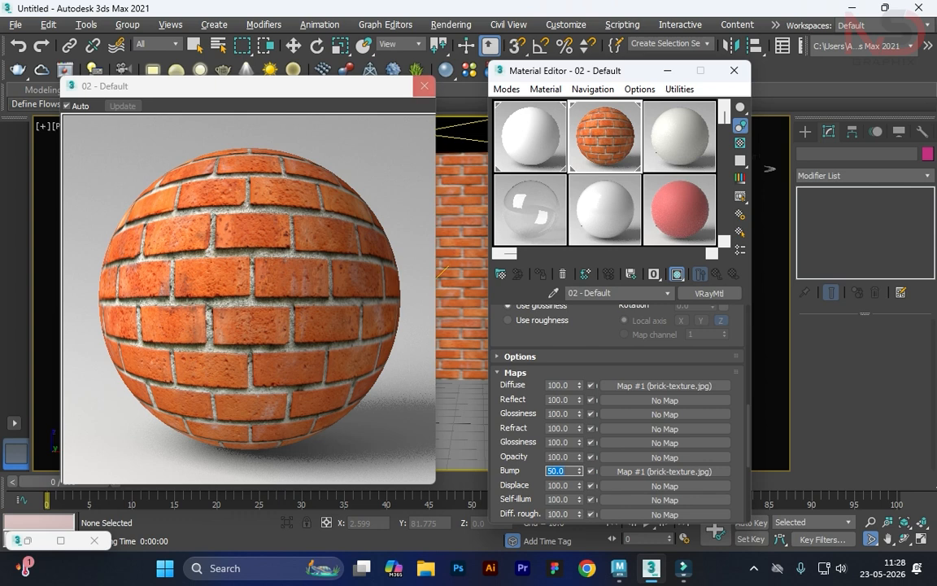
pyautogui.click(424, 85)
pyautogui.click(733, 71)
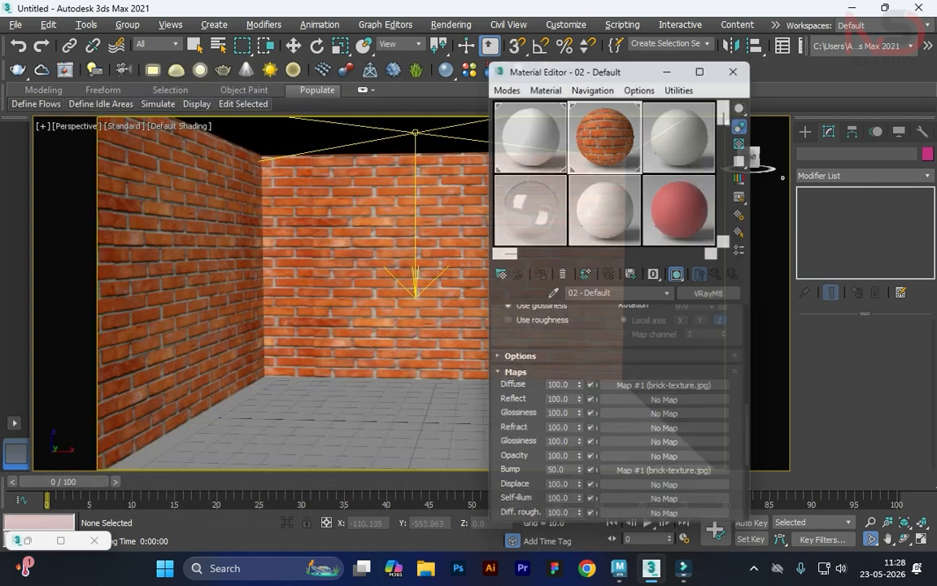
pyautogui.click(805, 131)
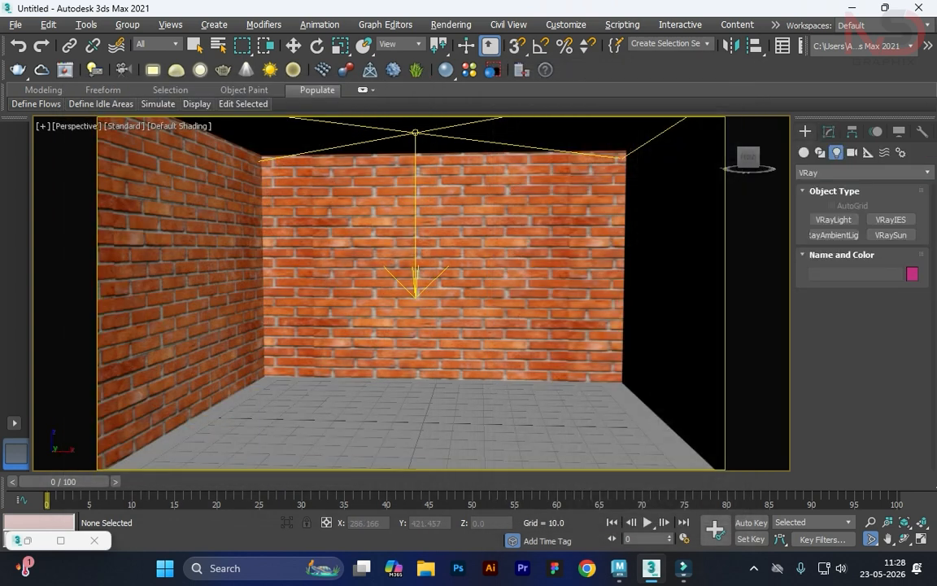
pyautogui.click(804, 153)
pyautogui.click(891, 280)
pyautogui.click(828, 131)
# Select the room, check its polygon sub-object level, return to UVW Map, and show the floor from above
pyautogui.click(562, 268)
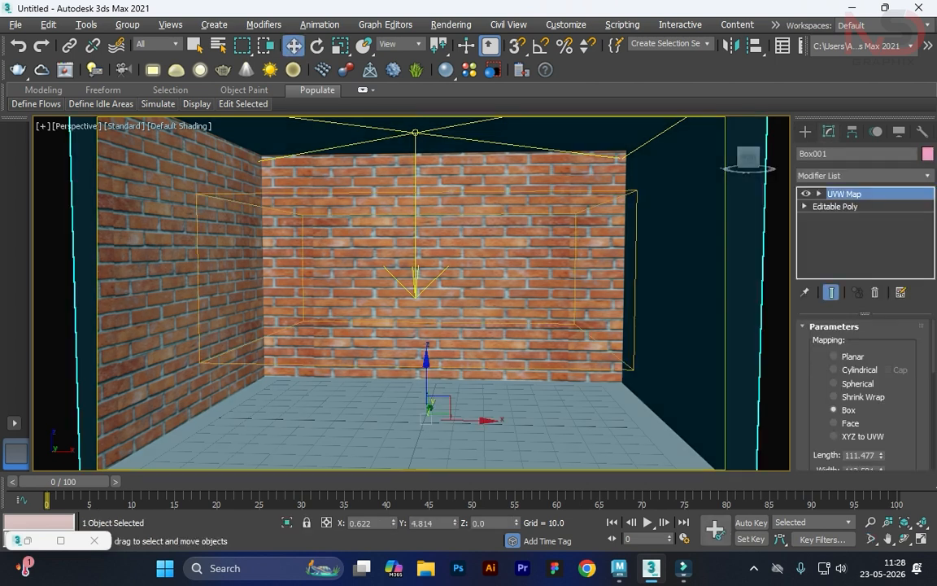
pyautogui.click(804, 206)
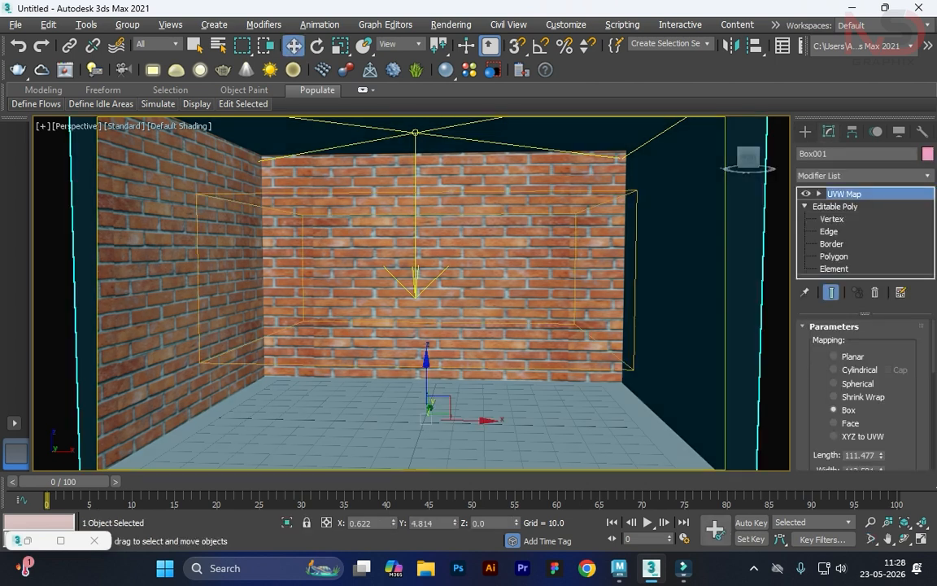
pyautogui.click(834, 256)
pyautogui.scroll(-3, 576, 301)
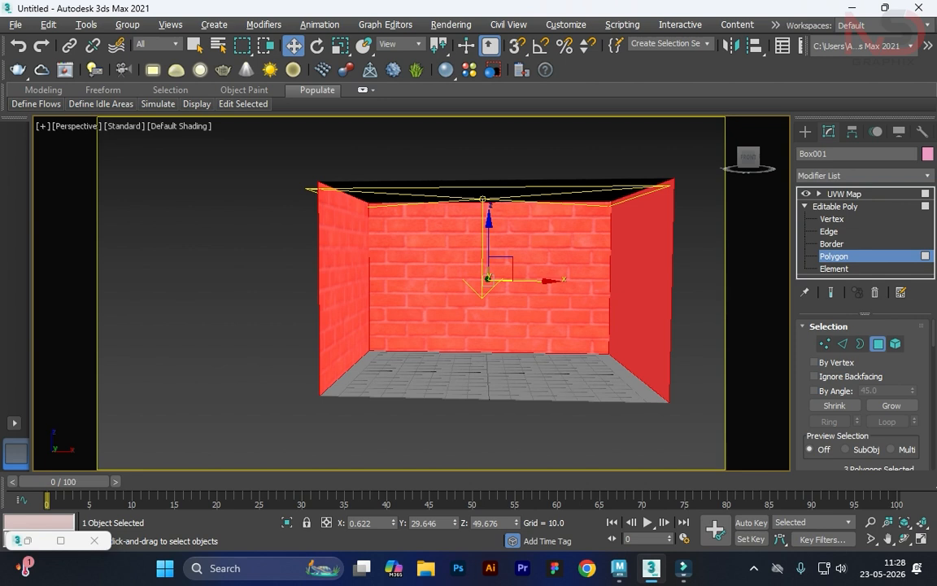
pyautogui.click(844, 193)
pyautogui.keyDown('alt'); pyautogui.moveTo(439, 334); pyautogui.dragTo(475, 350, button='middle'); pyautogui.keyUp('alt')
pyautogui.moveTo(475, 349); pyautogui.dragTo(326, 259, button='middle')
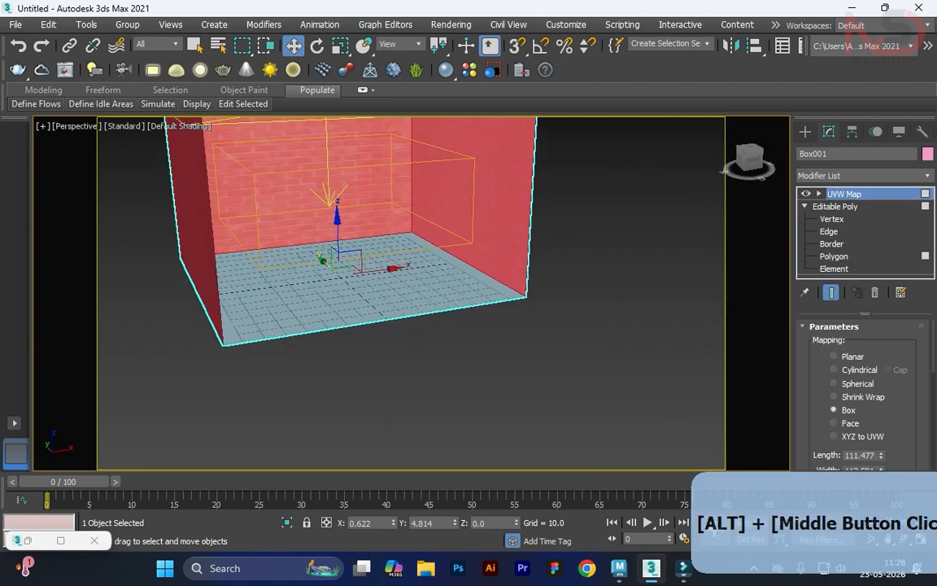
# Detach the room's floor polygon as a separate object and return the room's modifier stack to UVW Map
pyautogui.moveTo(834, 268); pyautogui.dragTo(833, 257)
pyautogui.click(834, 257)
pyautogui.click(350, 271)
pyautogui.scroll(-10, 862, 383)
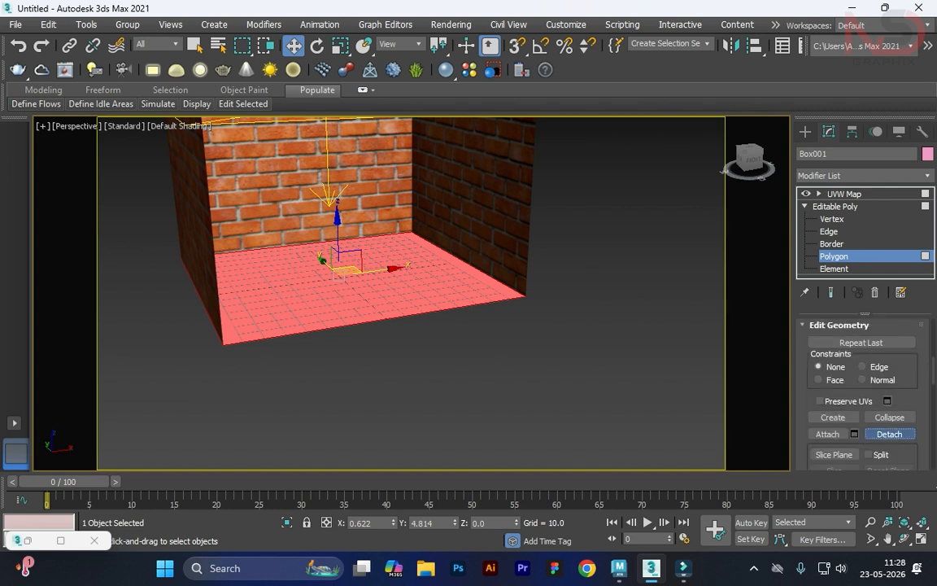
pyautogui.click(889, 433)
pyautogui.click(516, 289)
pyautogui.click(834, 207)
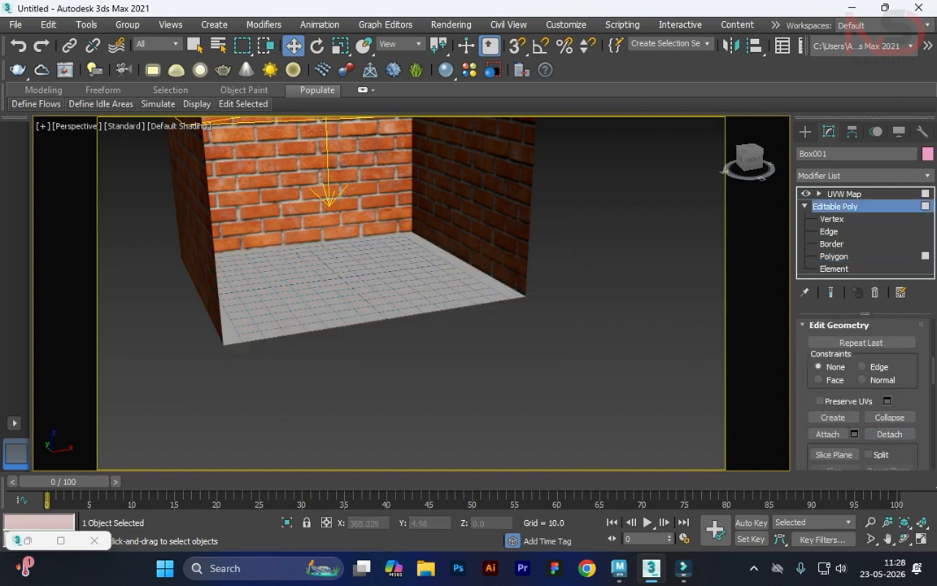
pyautogui.click(805, 206)
pyautogui.click(845, 195)
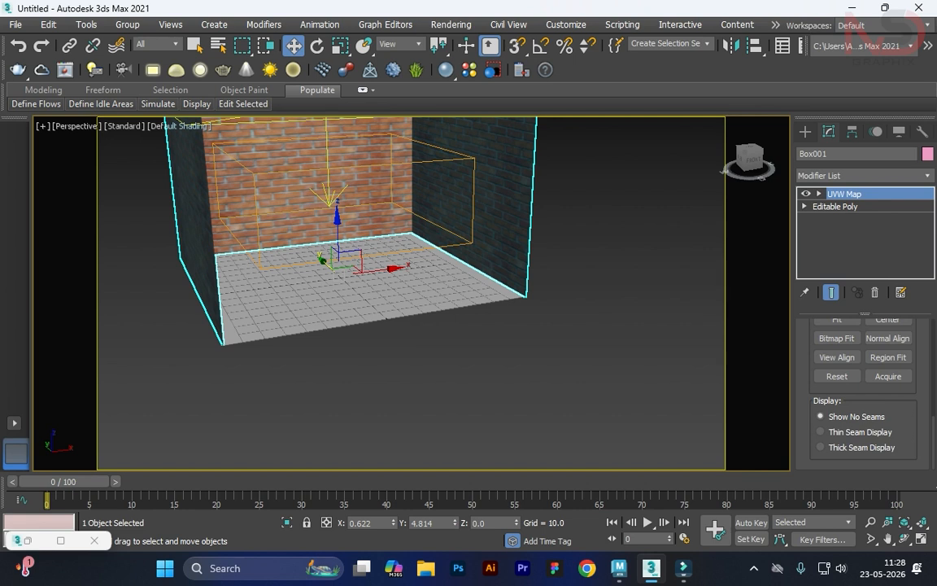
# Select the detached floor and change the third sample material, 03 - Default, to a VRayMtl
pyautogui.click(609, 326)
pyautogui.click(406, 301)
pyautogui.moveTo(407, 301); pyautogui.dragTo(410, 309, button='middle')
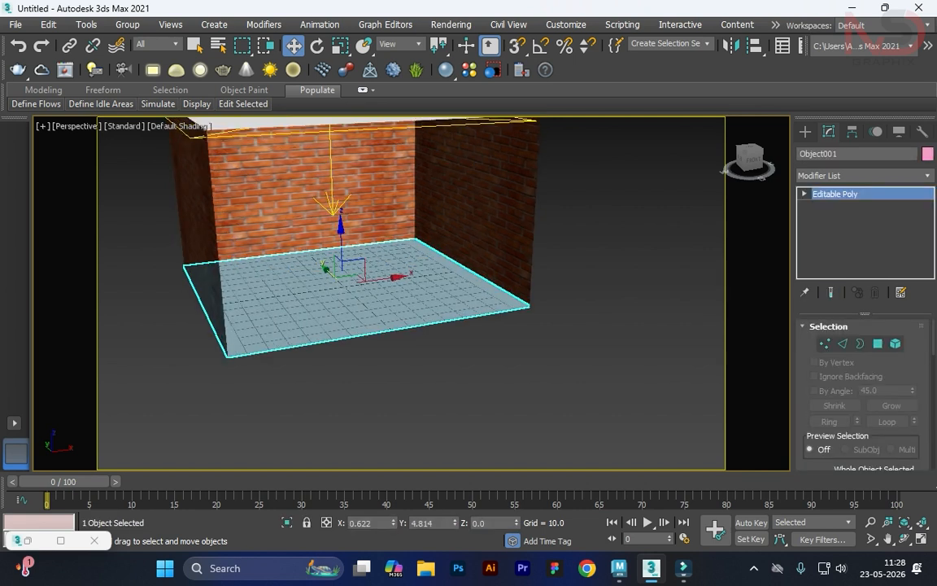
pyautogui.press('m')
pyautogui.click(680, 137)
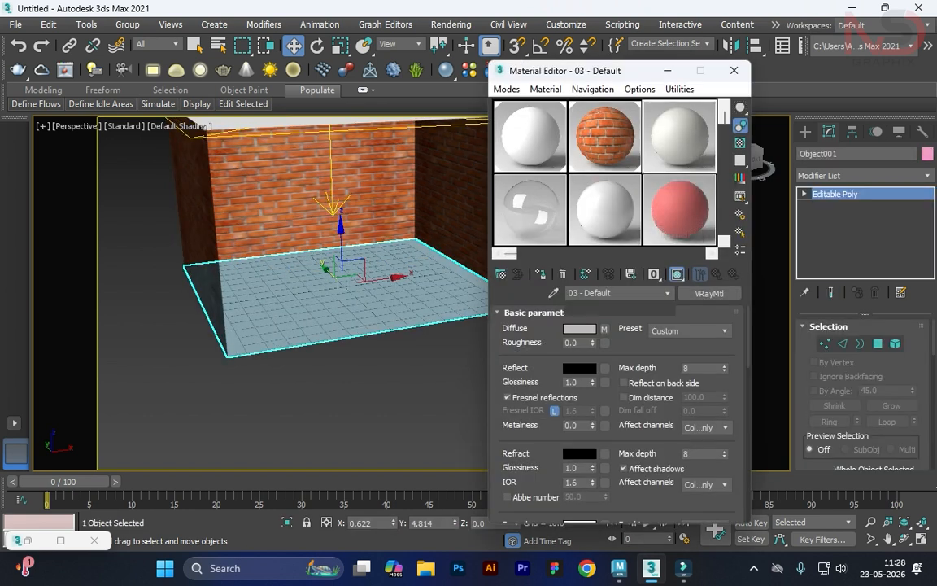
pyautogui.click(709, 294)
pyautogui.scroll(-3, 521, 360)
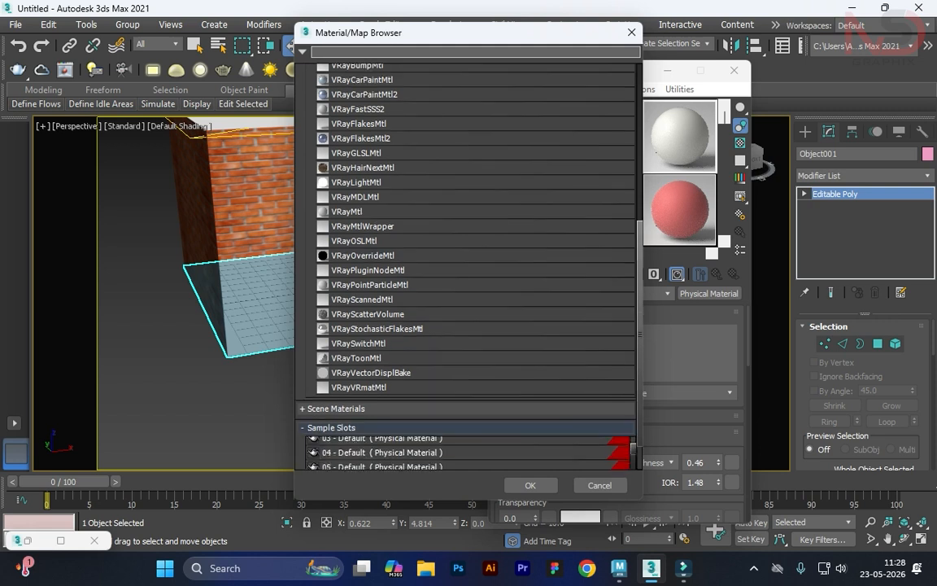
pyautogui.click(350, 212)
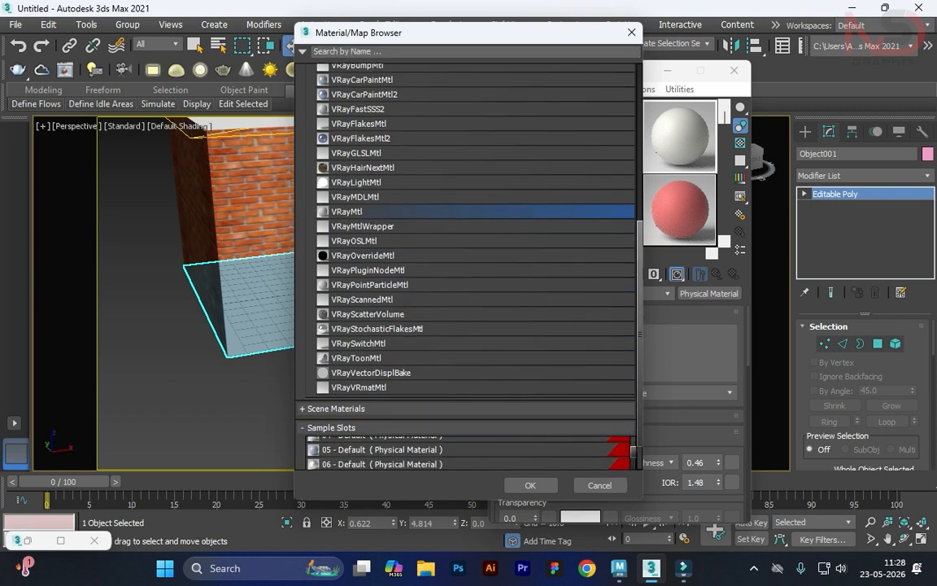
pyautogui.click(530, 485)
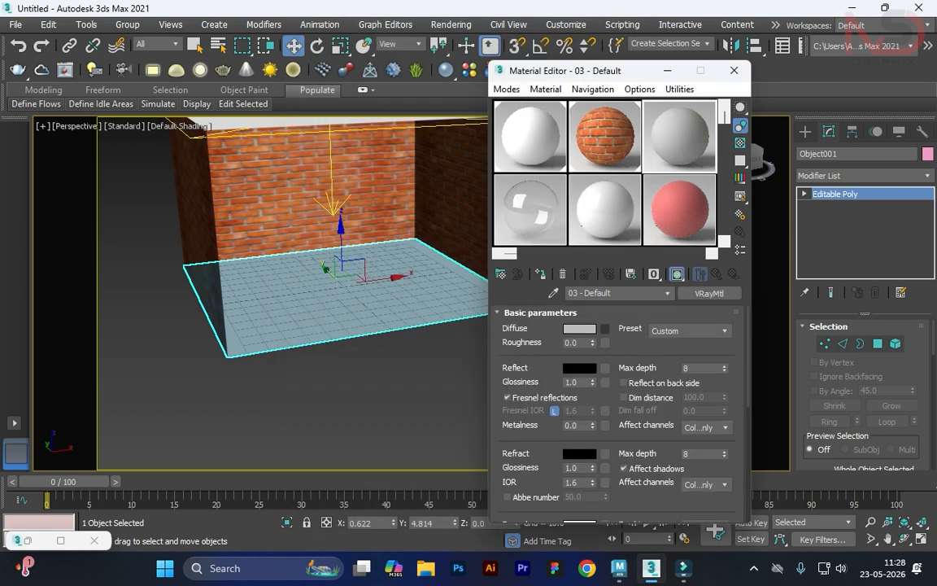
# Load the wood-floor-compressed image as the floor material's diffuse bitmap and show it on the floor
pyautogui.click(604, 329)
pyautogui.doubleClick(345, 318)
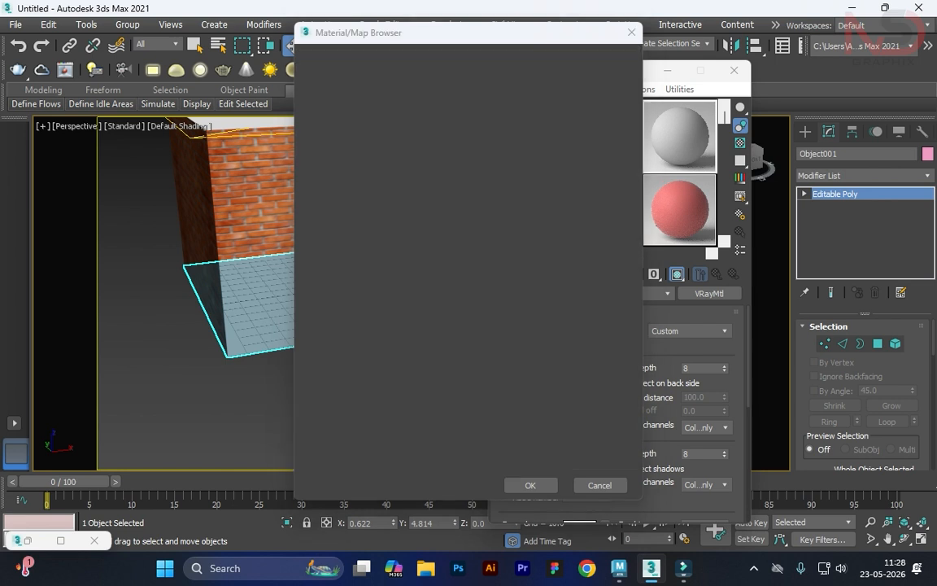
pyautogui.scroll(-5, 293, 193)
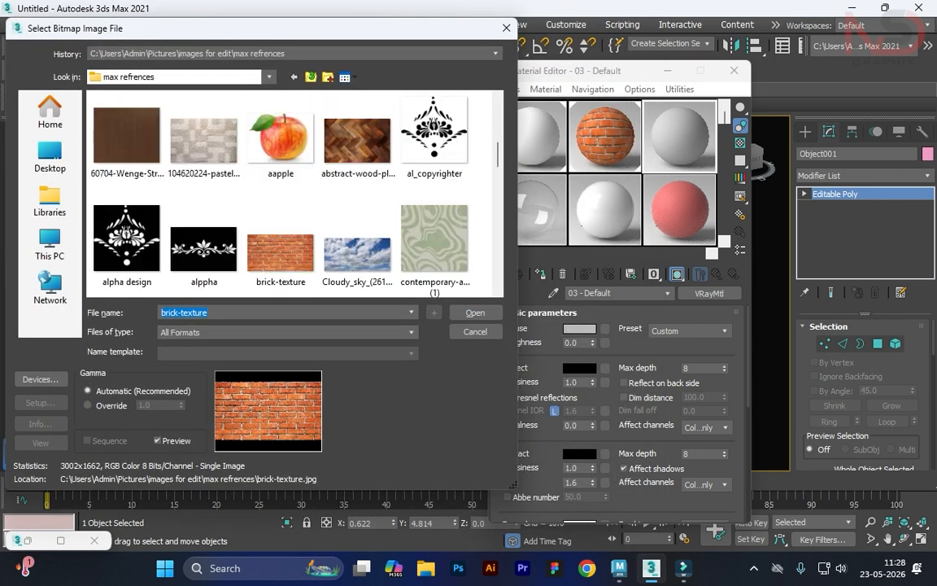
pyautogui.scroll(-5, 407, 163)
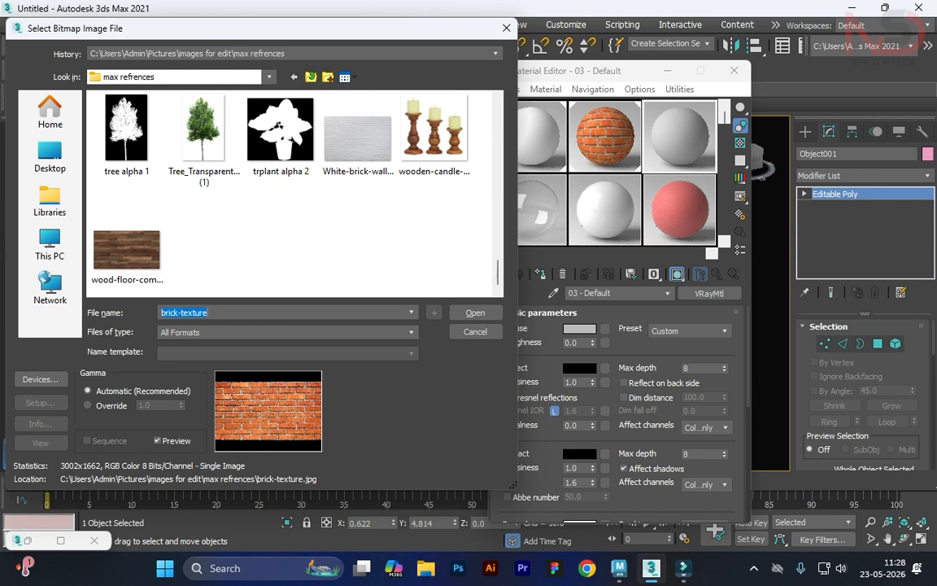
pyautogui.click(127, 250)
pyautogui.click(475, 312)
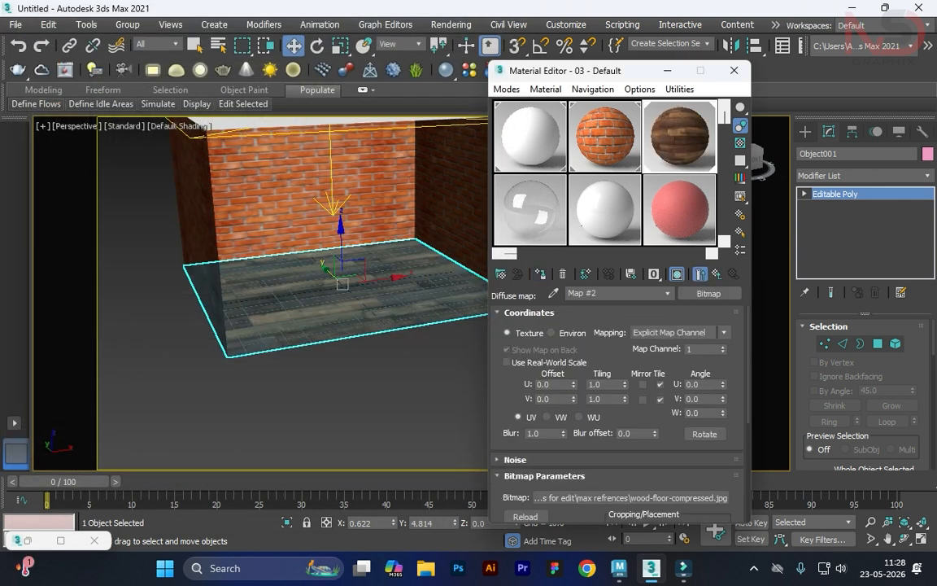
# Add a UVW Map modifier to the floor with planar length about 98.3 and width about 139.5, and close the material editor
pyautogui.click(864, 176)
pyautogui.press('u')
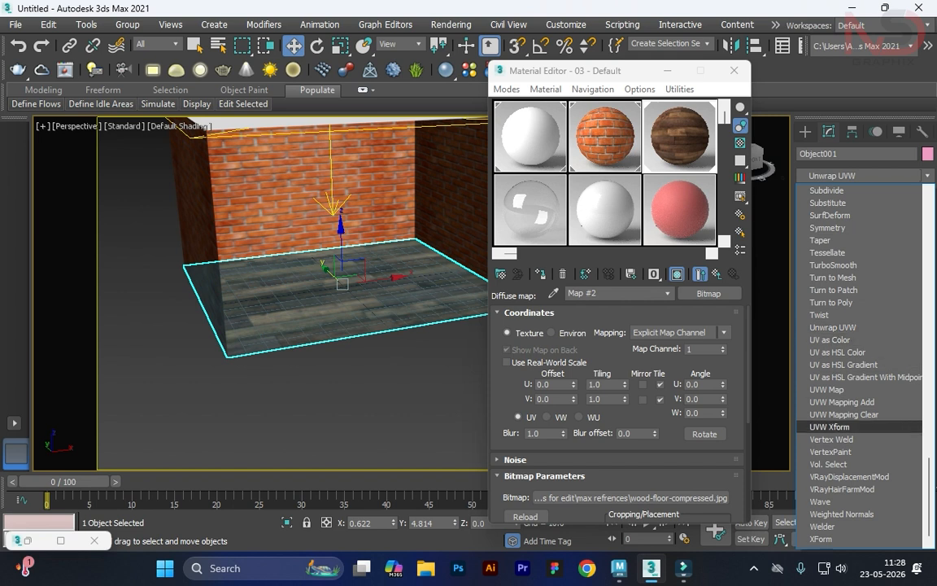
pyautogui.click(828, 389)
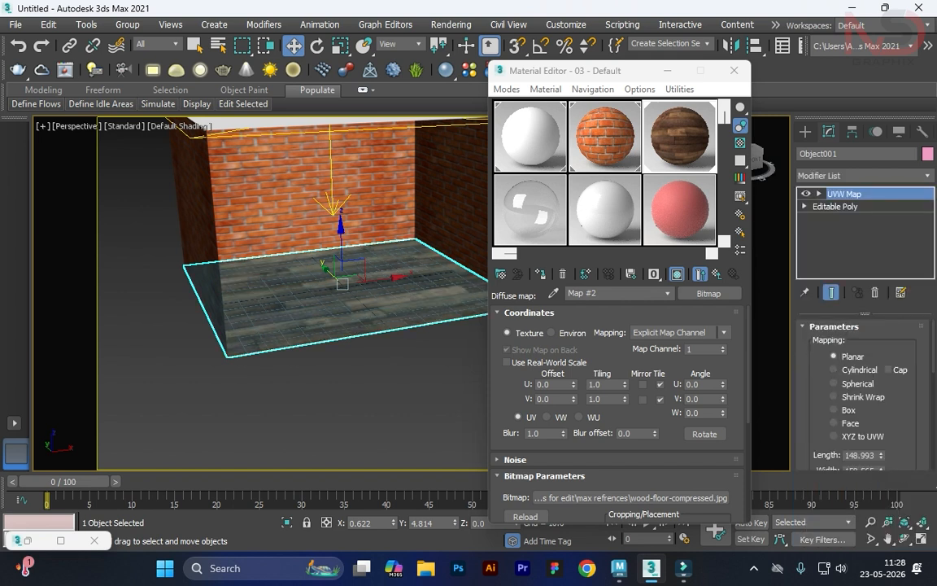
pyautogui.scroll(-1, 864, 397)
pyautogui.moveTo(881, 433); pyautogui.dragTo(881, 461)
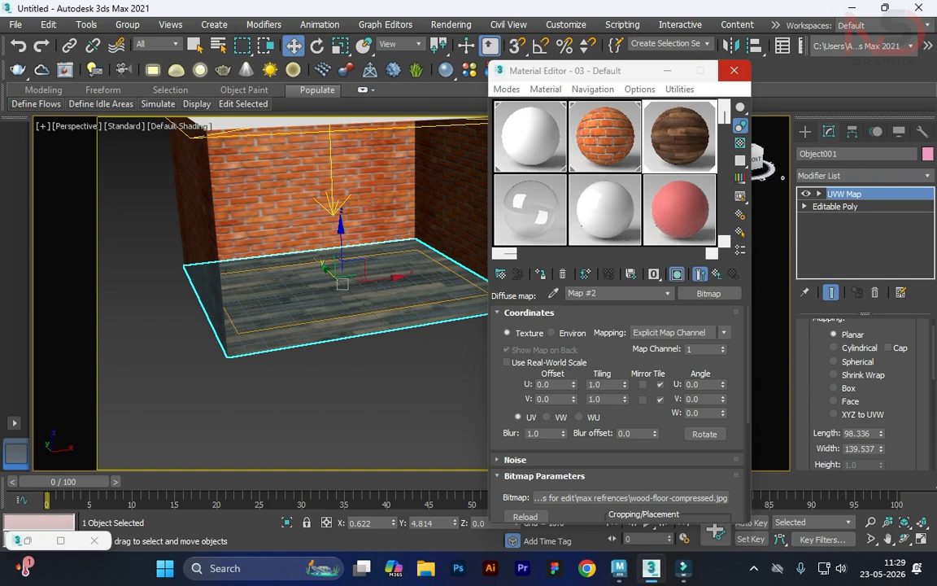
pyautogui.click(734, 71)
# Test-render the room interior facing the back wall, dismissing the Substance prompts and closing the render windows
pyautogui.click(582, 358)
pyautogui.scroll(4, 488, 301)
pyautogui.moveTo(455, 269); pyautogui.dragTo(631, 407, button='middle')
pyautogui.keyDown('alt'); pyautogui.moveTo(630, 407); pyautogui.dragTo(403, 274, button='middle'); pyautogui.keyUp('alt')
pyautogui.keyDown('alt'); pyautogui.moveTo(407, 292); pyautogui.dragTo(488, 293, button='middle'); pyautogui.keyUp('alt')
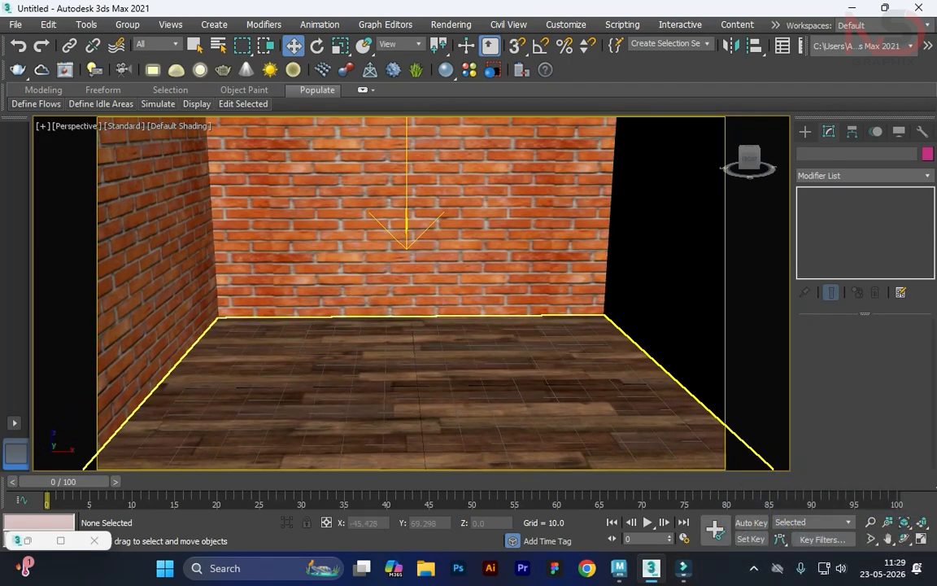
pyautogui.hotkey('shift', 'q')
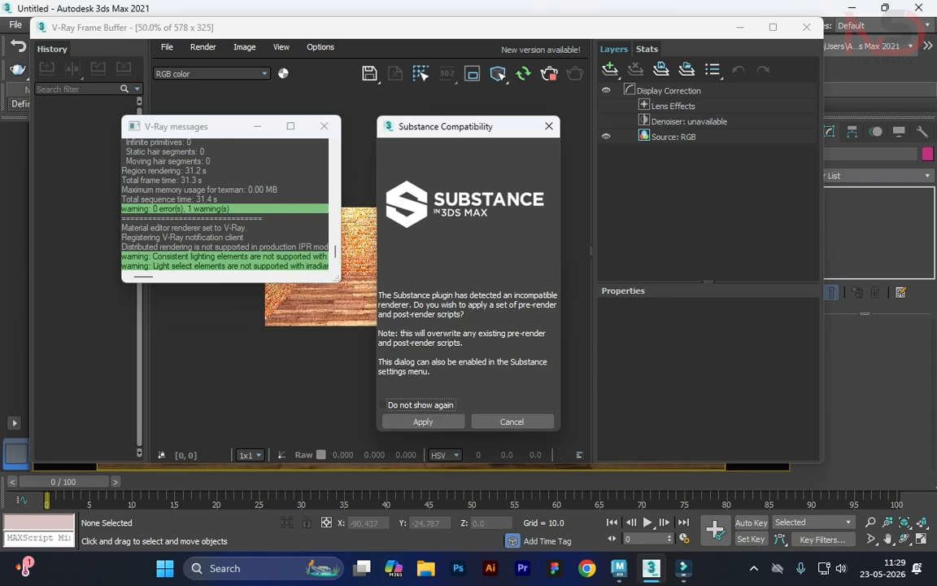
pyautogui.click(512, 421)
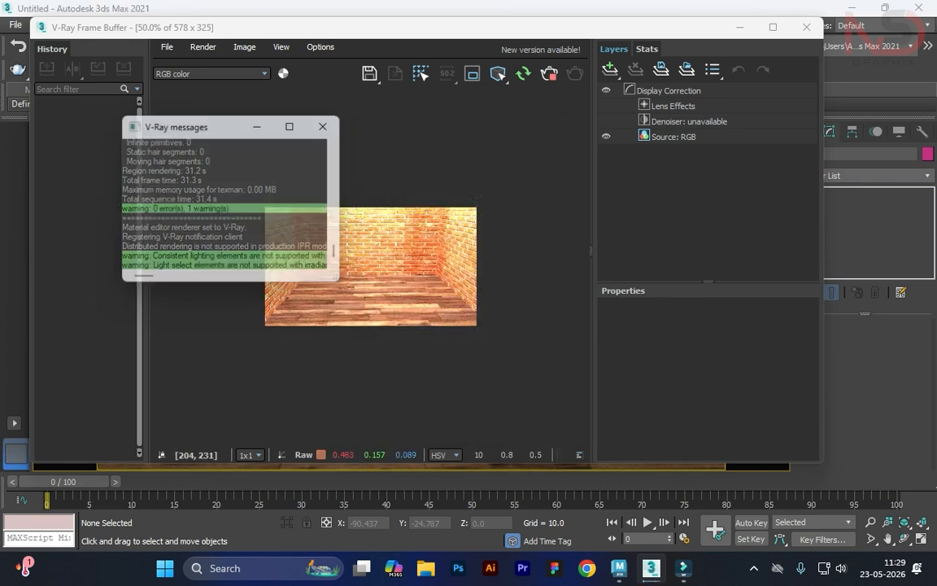
pyautogui.doubleClick(340, 292)
pyautogui.click(740, 26)
pyautogui.click(512, 422)
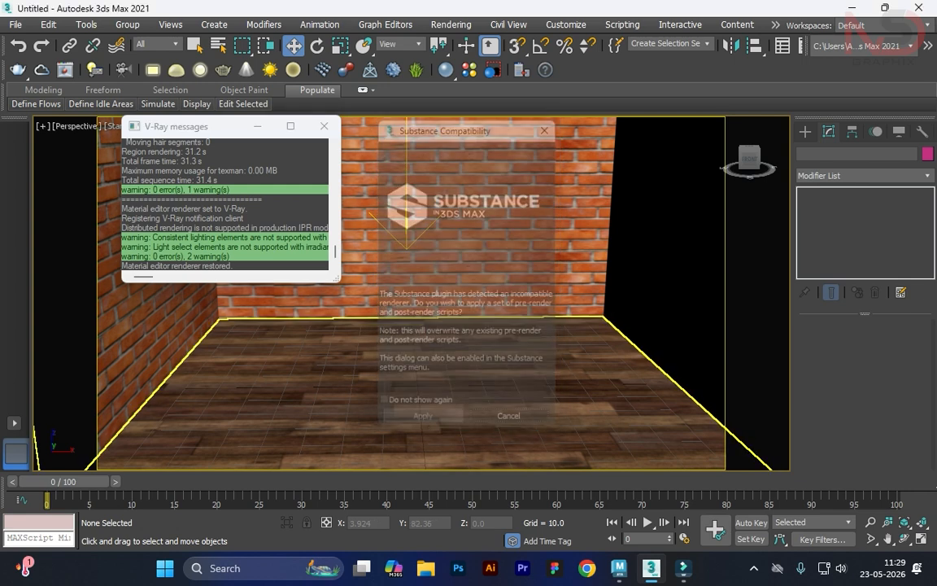
pyautogui.click(324, 126)
# Create a VRayPhysicalCamera in the Top view, placed in front of the room and aimed into it
pyautogui.moveTo(474, 361); pyautogui.dragTo(480, 327, button='middle')
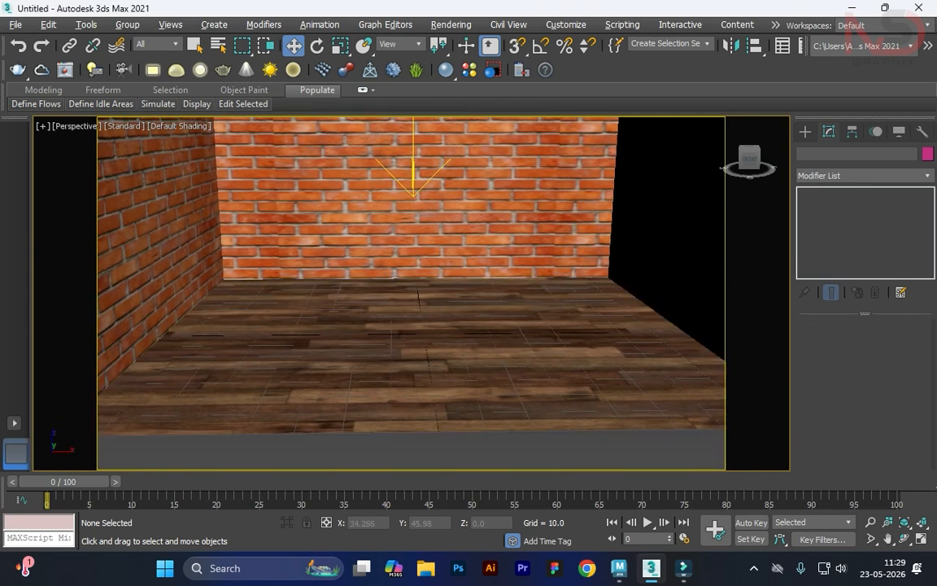
pyautogui.hotkey('alt', 'w')
pyautogui.hotkey('alt', 'w')
pyautogui.moveTo(536, 268); pyautogui.dragTo(473, 237, button='middle')
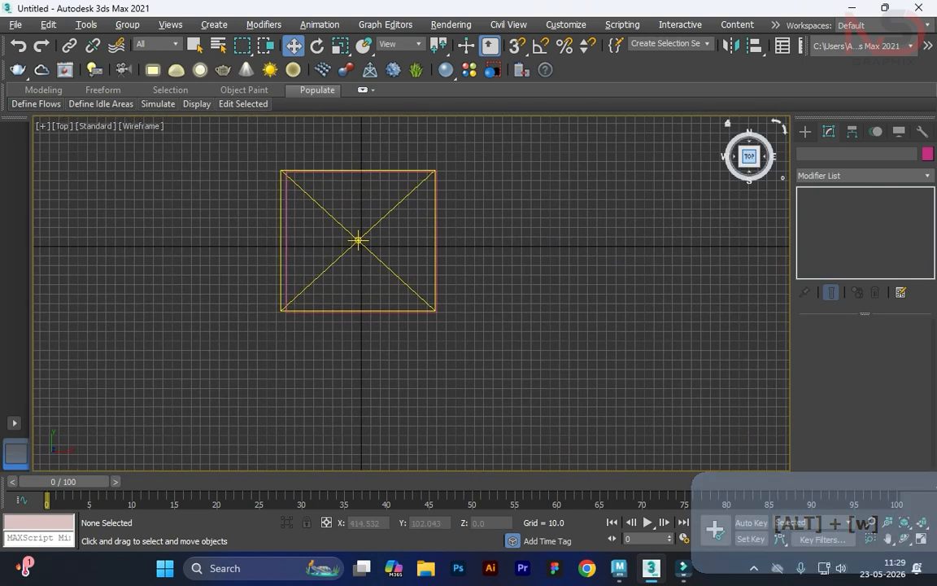
pyautogui.click(804, 132)
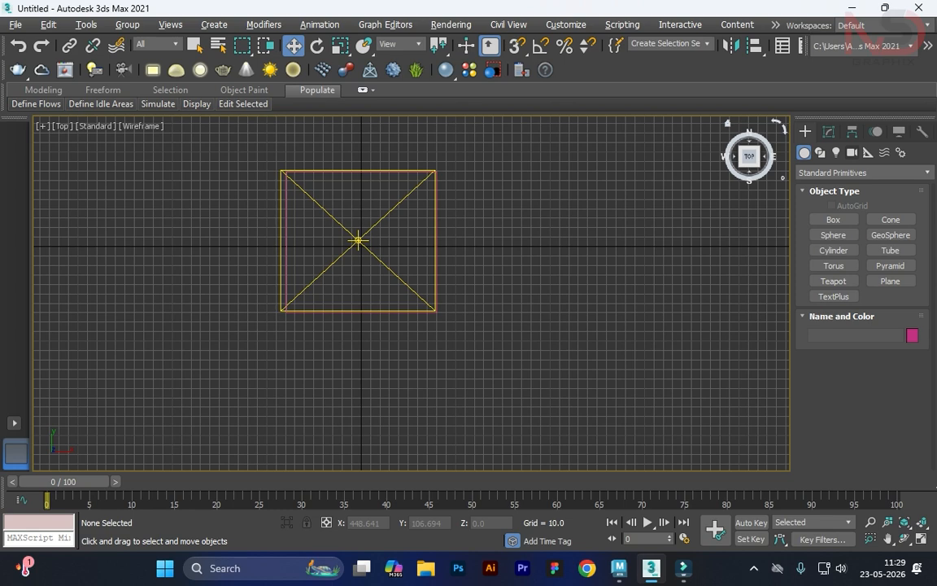
pyautogui.click(852, 153)
pyautogui.click(864, 173)
pyautogui.click(850, 201)
pyautogui.click(891, 219)
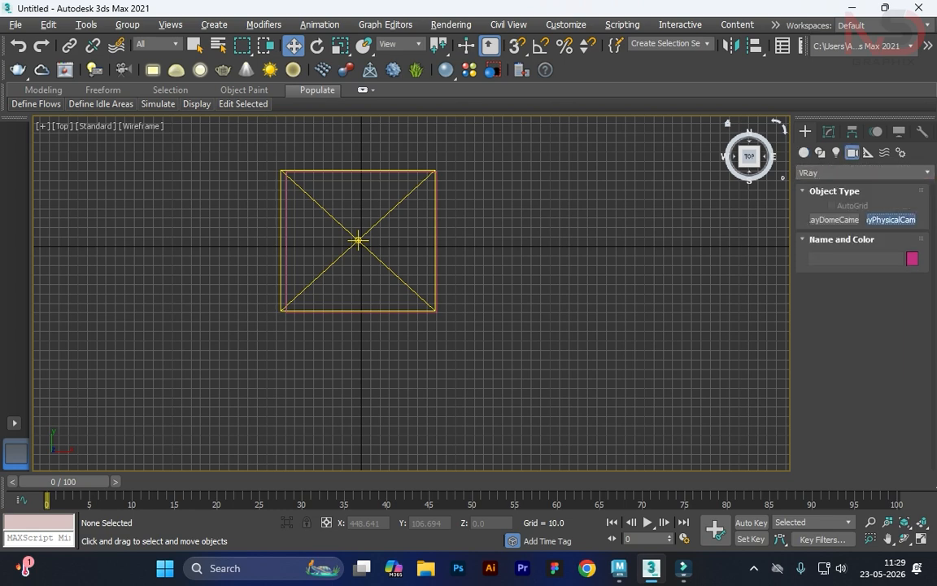
pyautogui.moveTo(361, 432); pyautogui.dragTo(359, 239)
# View the scene through the new V-Ray camera and raise the camera to a height of about 60
pyautogui.hotkey('alt', 'w')
pyautogui.keyDown('alt'); pyautogui.middleClick(569, 382); pyautogui.keyUp('alt')
pyautogui.hotkey('alt', 'w')
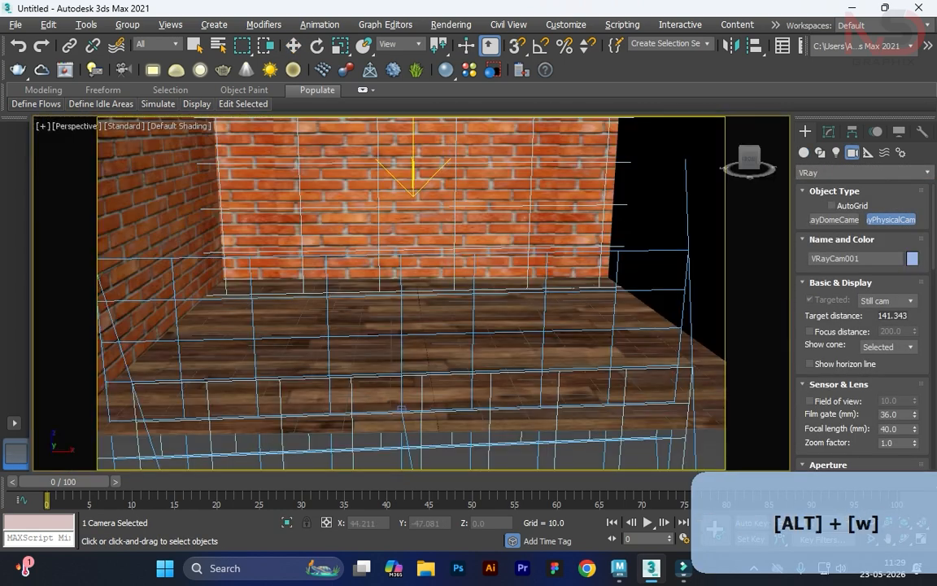
pyautogui.press('c')
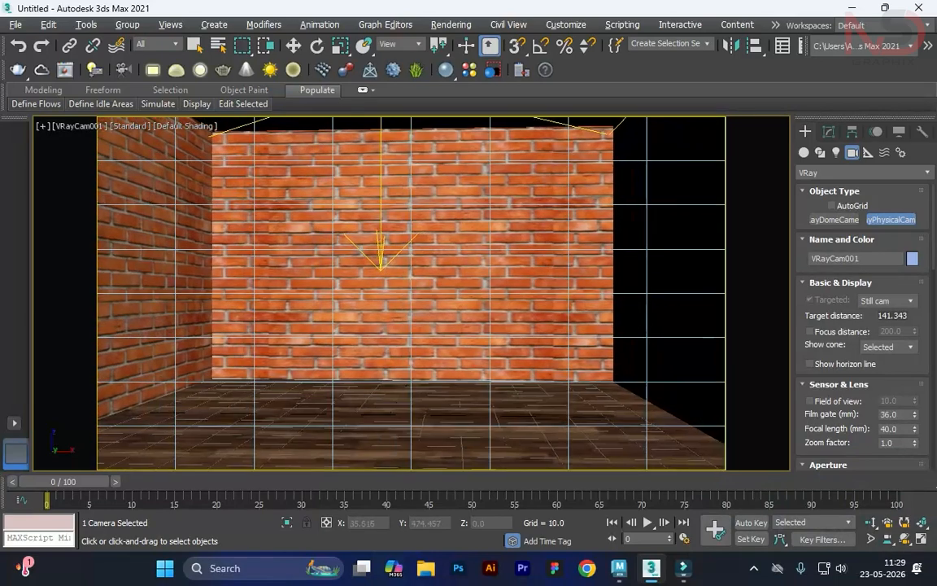
pyautogui.press('w')
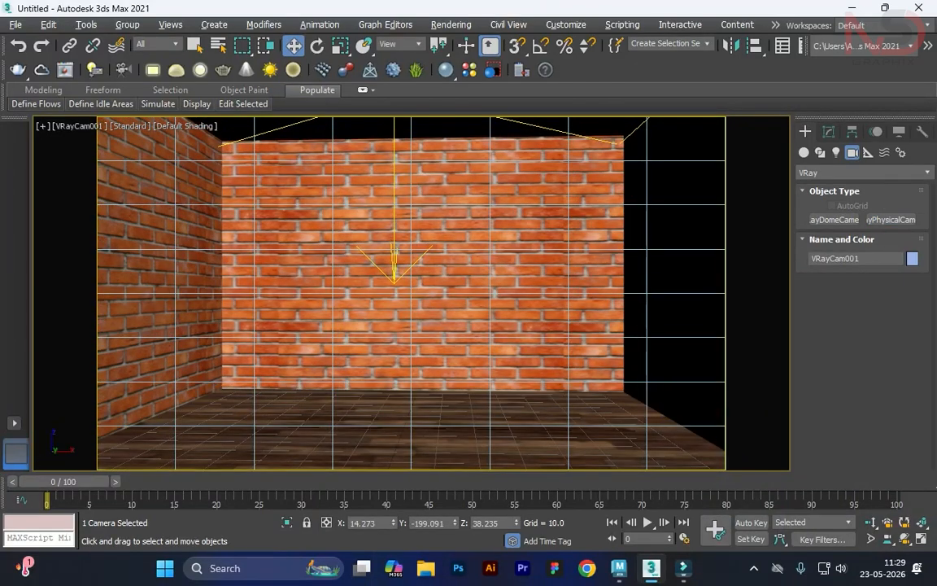
pyautogui.hotkey('alt', 'w')
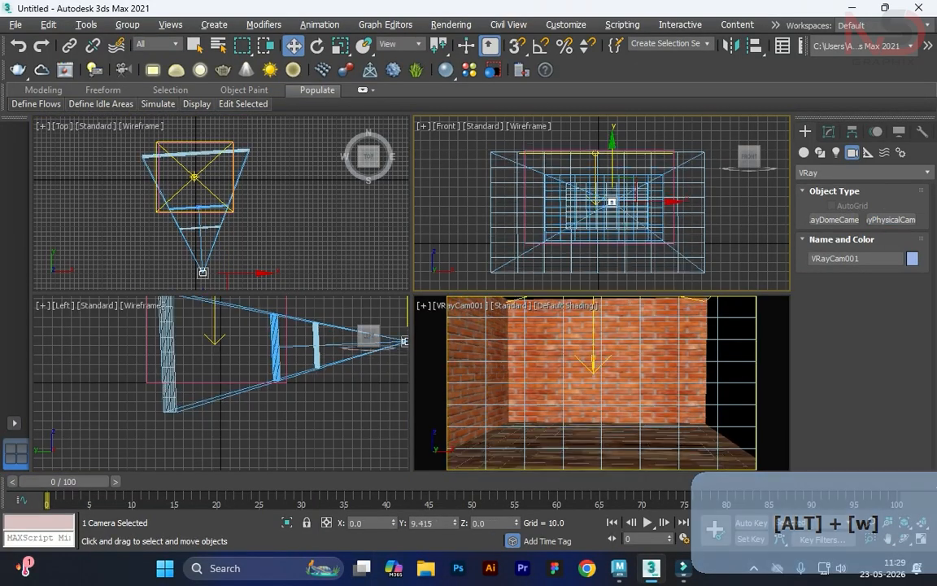
pyautogui.rightClick(606, 366)
pyautogui.hotkey('alt', 'w')
pyautogui.hotkey('alt', 'w')
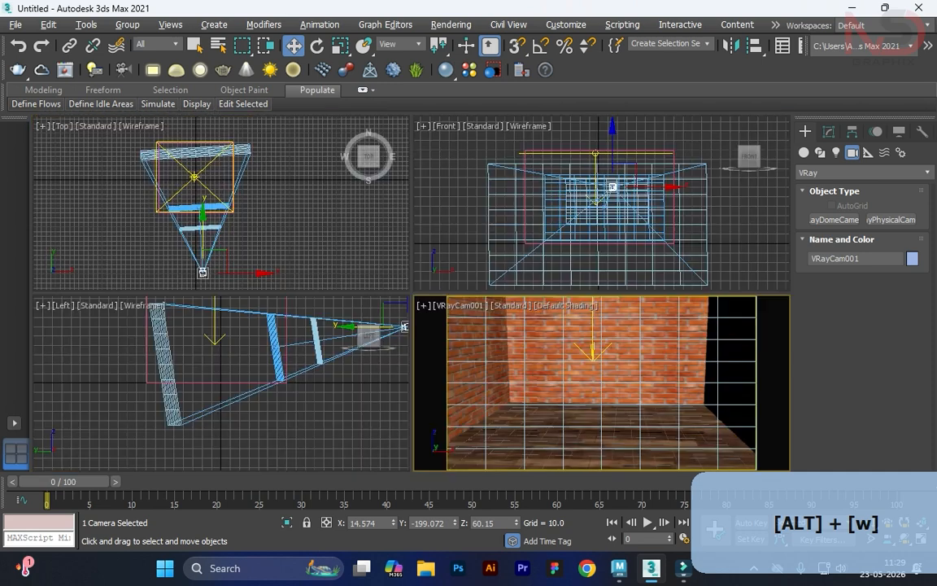
# Create a teapot on the room's floor in the Top view, near the back wall
pyautogui.click(285, 226)
pyautogui.hotkey('alt', 'w')
pyautogui.scroll(2, 267, 184)
pyautogui.click(804, 153)
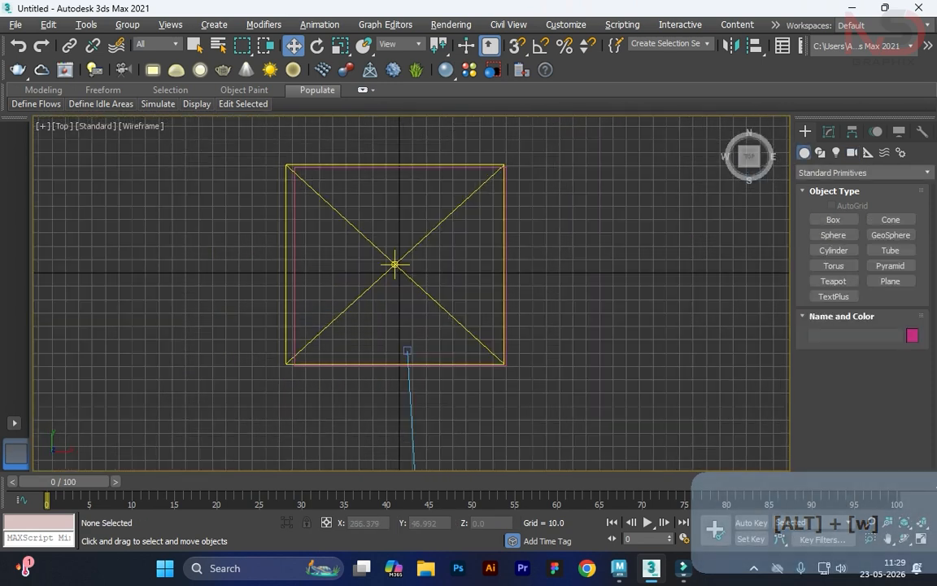
pyautogui.click(833, 281)
pyautogui.scroll(1, 295, 234)
pyautogui.moveTo(402, 242); pyautogui.dragTo(426, 267)
pyautogui.press('w')
# Move the teapot about 17 units along X to centre it in the camera view
pyautogui.hotkey('alt', 'w')
pyautogui.keyDown('alt'); pyautogui.middleClick(520, 358); pyautogui.keyUp('alt')
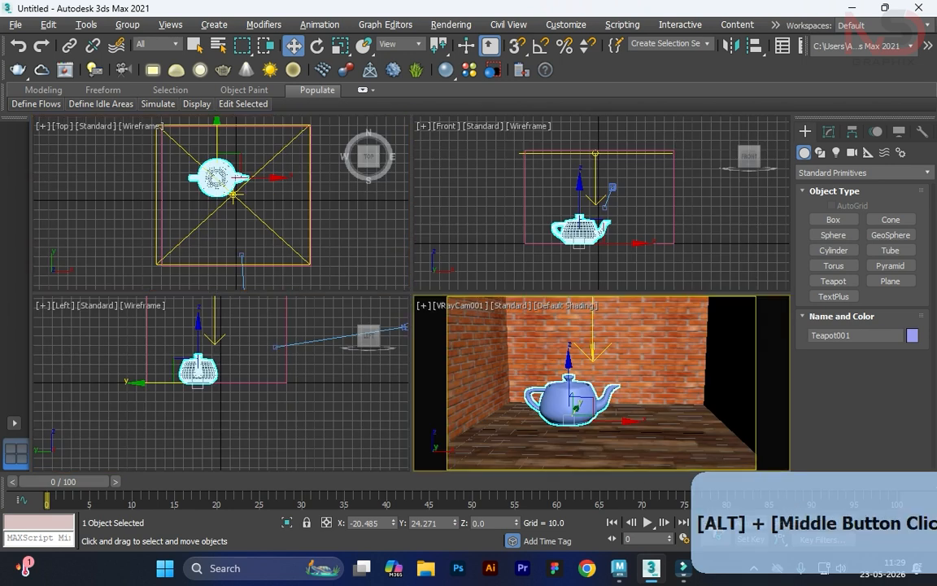
pyautogui.hotkey('alt', 'w')
pyautogui.moveTo(395, 370); pyautogui.dragTo(447, 370)
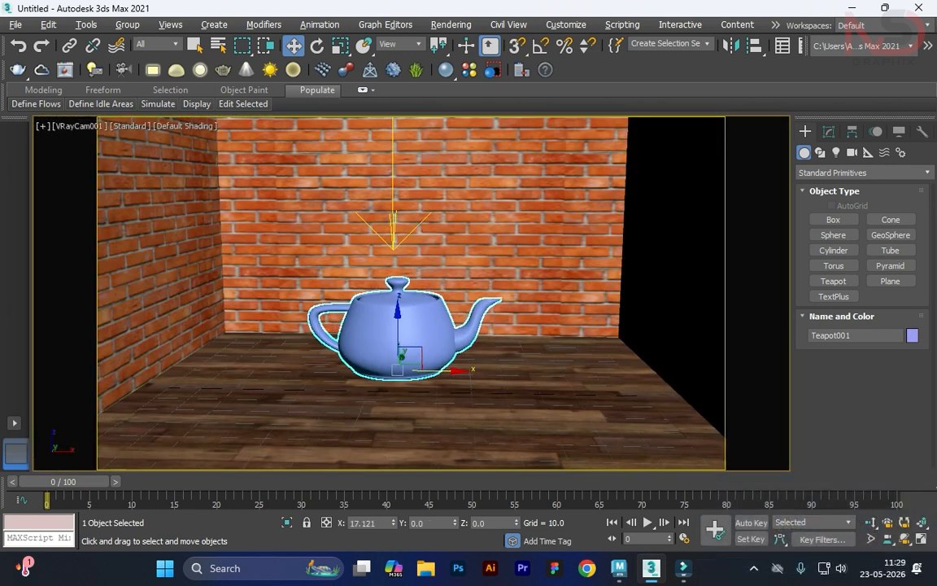
# Change the Solid Glass sample material to a VRayMtl for the teapot
pyautogui.press('m')
pyautogui.click(600, 205)
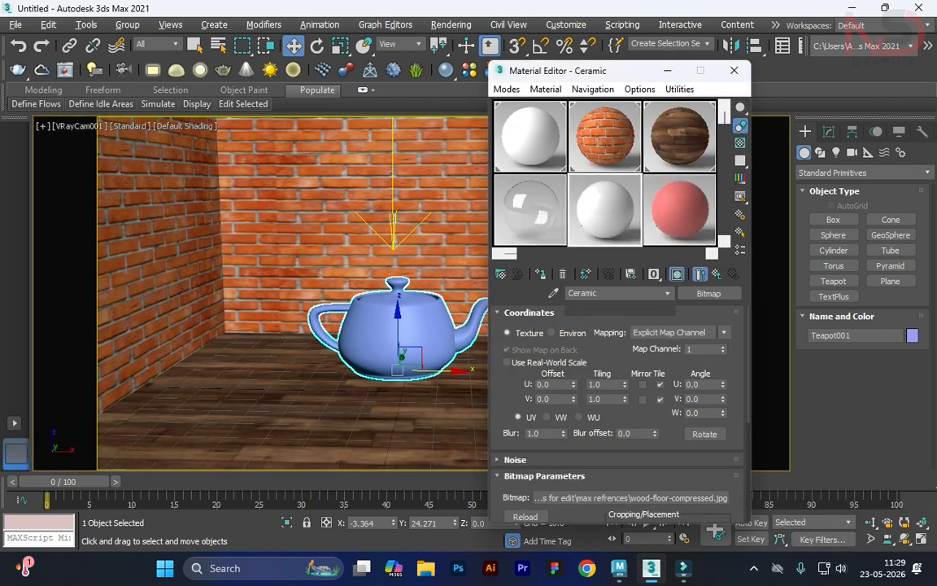
pyautogui.click(532, 209)
pyautogui.click(709, 294)
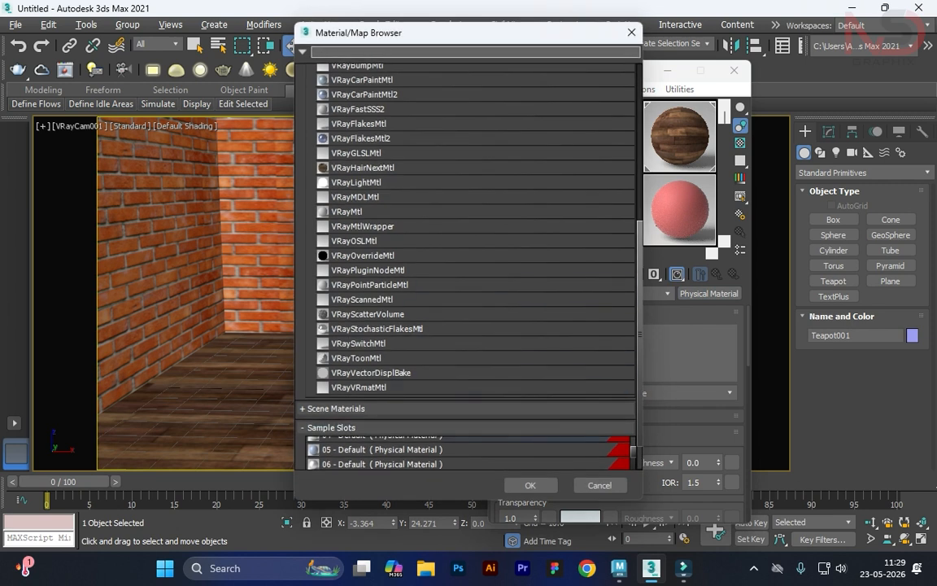
pyautogui.click(354, 212)
pyautogui.click(530, 485)
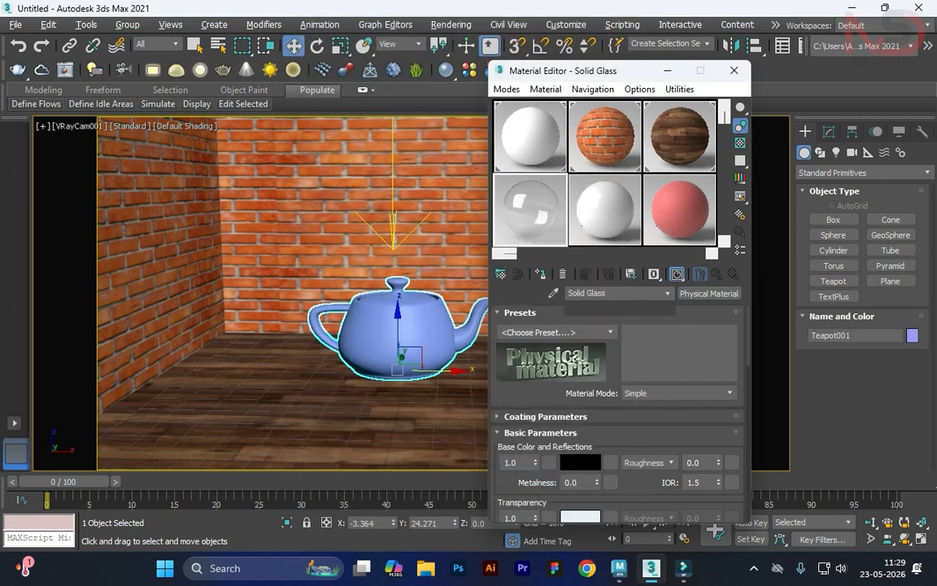
# Set the material's diffuse colour to blue (RGB 0, 52, 183) and assign it to the teapot
pyautogui.click(579, 327)
pyautogui.moveTo(373, 122); pyautogui.dragTo(368, 129)
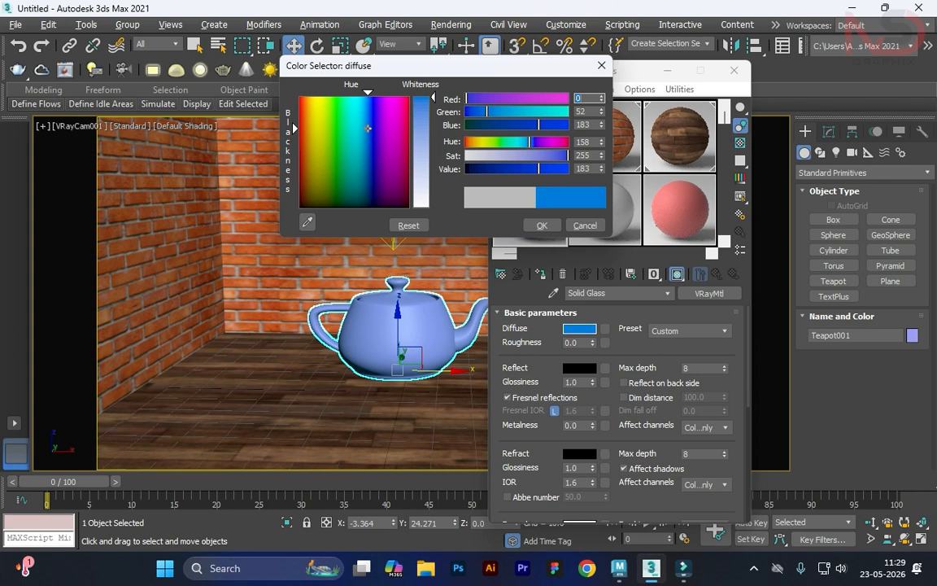
pyautogui.click(542, 225)
pyautogui.click(540, 274)
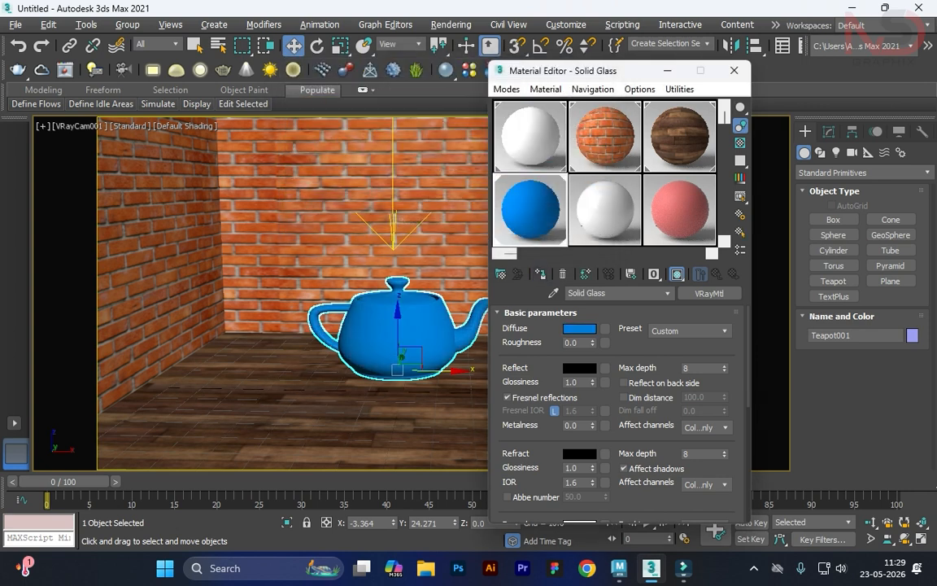
# Close the material editor, render the teapot scene, and show the camera view enlarged with the ceiling light selected
pyautogui.click(734, 71)
pyautogui.hotkey('shift', 'q')
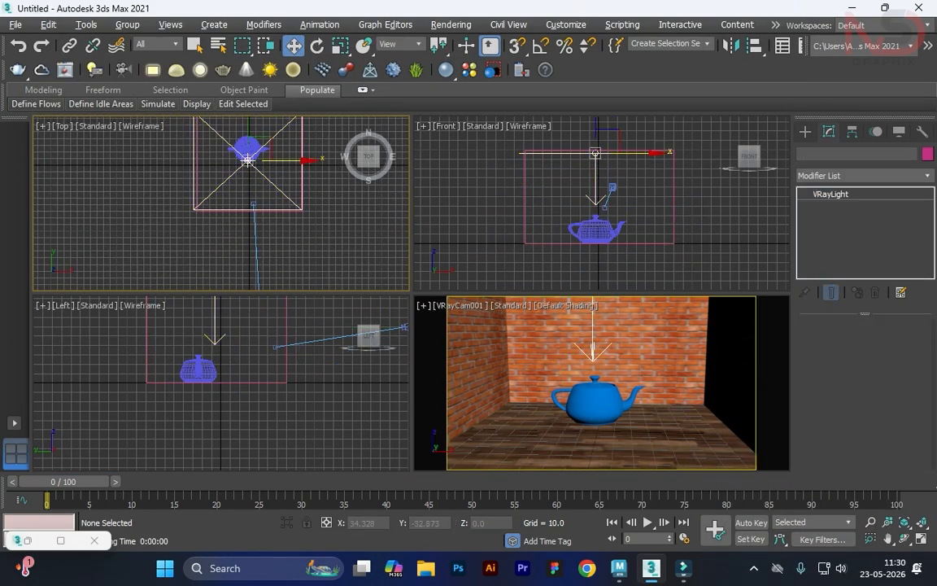
pyautogui.hotkey('alt', 'w')
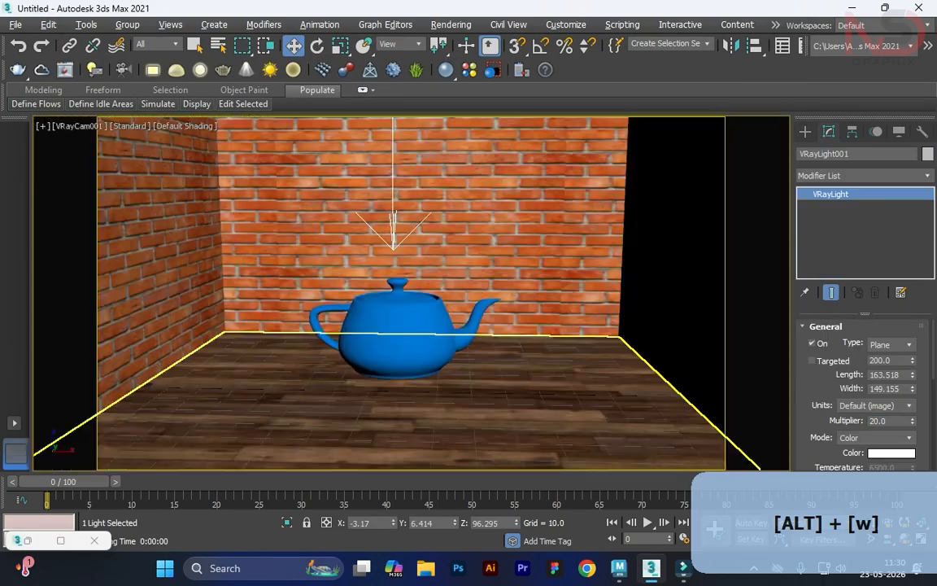
# Render the camera view, stop the interactive render, and dismiss the V-Ray messages window and the Substance Compatibility dialog
pyautogui.hotkey('shift', 'q')
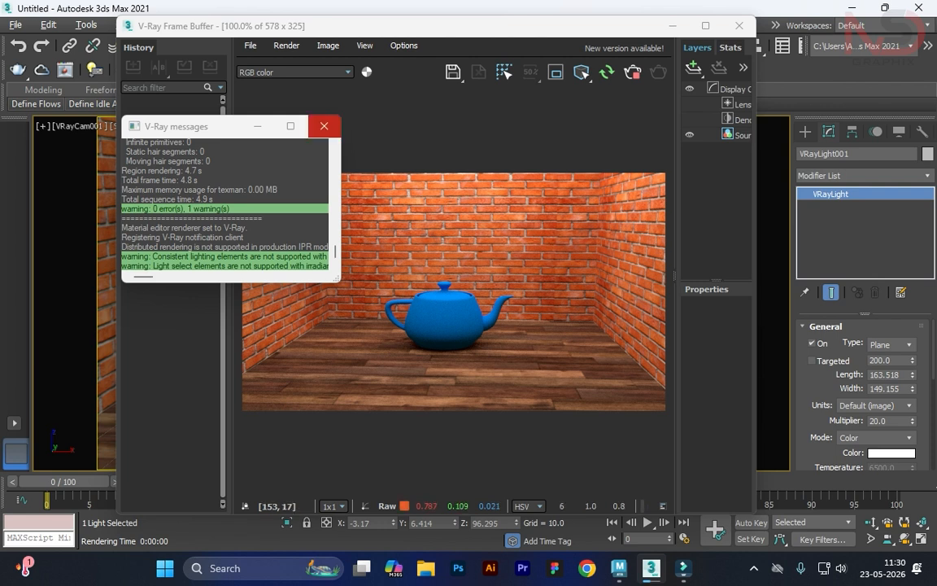
pyautogui.click(324, 126)
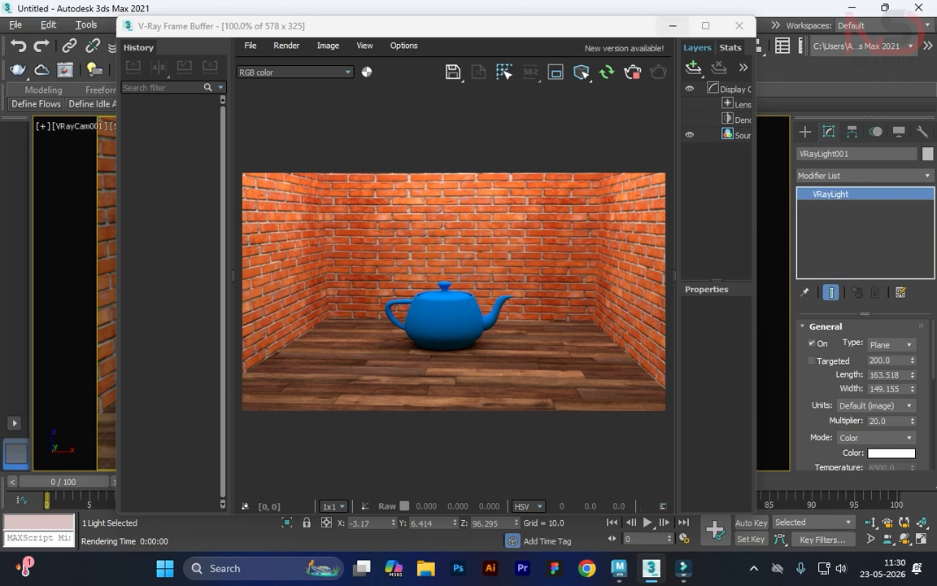
pyautogui.hotkey('shift', 'q')
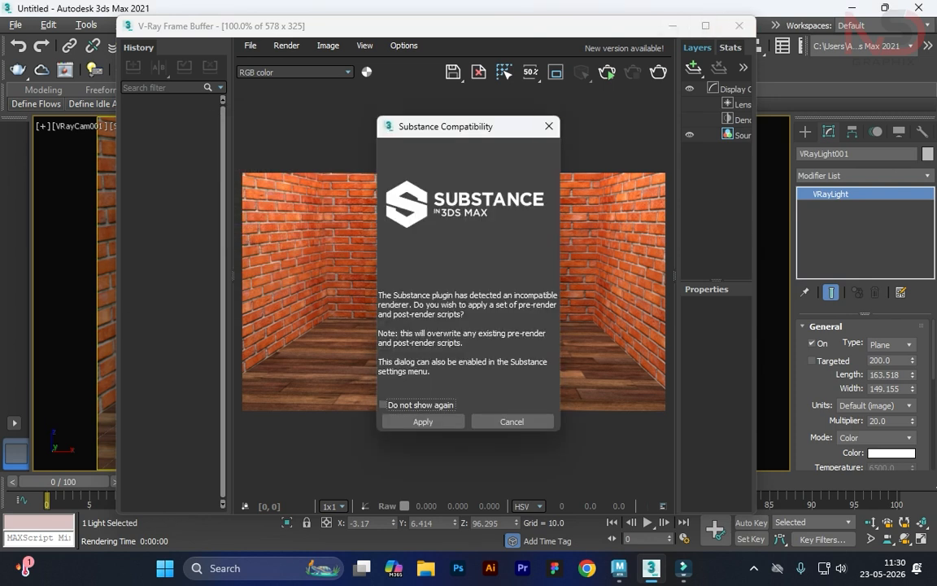
pyautogui.press('Return')
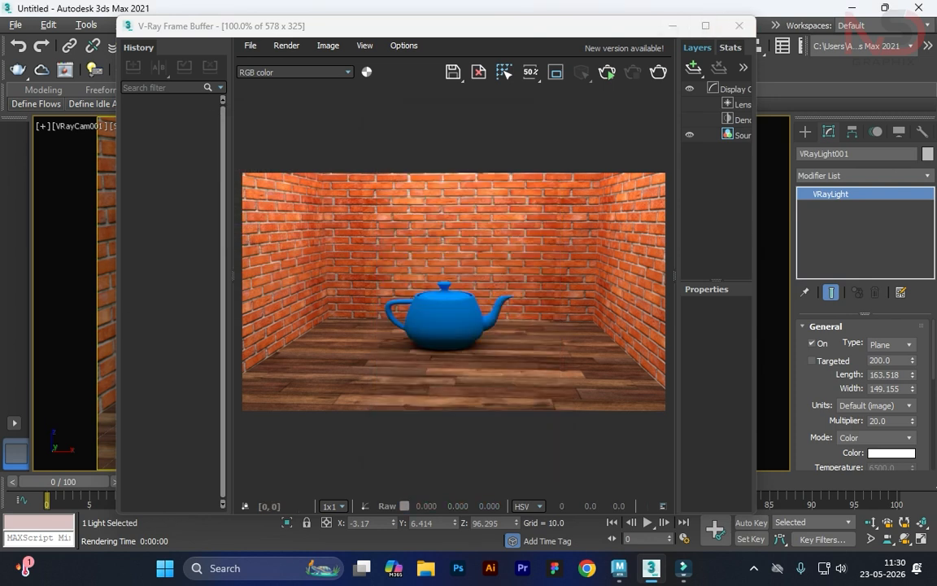
# Select the floor and show the basic parameters of its wood material, 03 - Default, in the material editor
pyautogui.moveTo(635, 25); pyautogui.dragTo(627, 64)
pyautogui.click(615, 64)
pyautogui.click(520, 407)
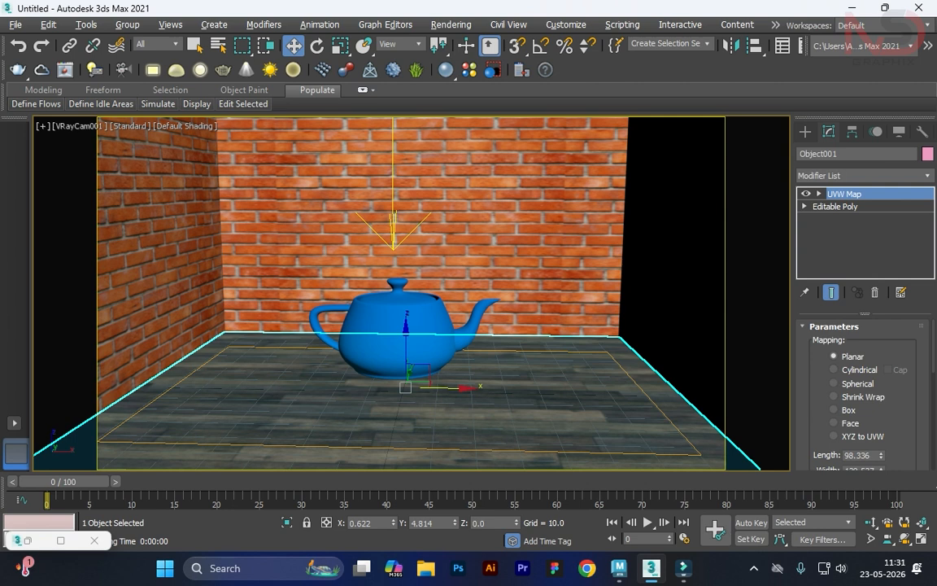
pyautogui.press('m')
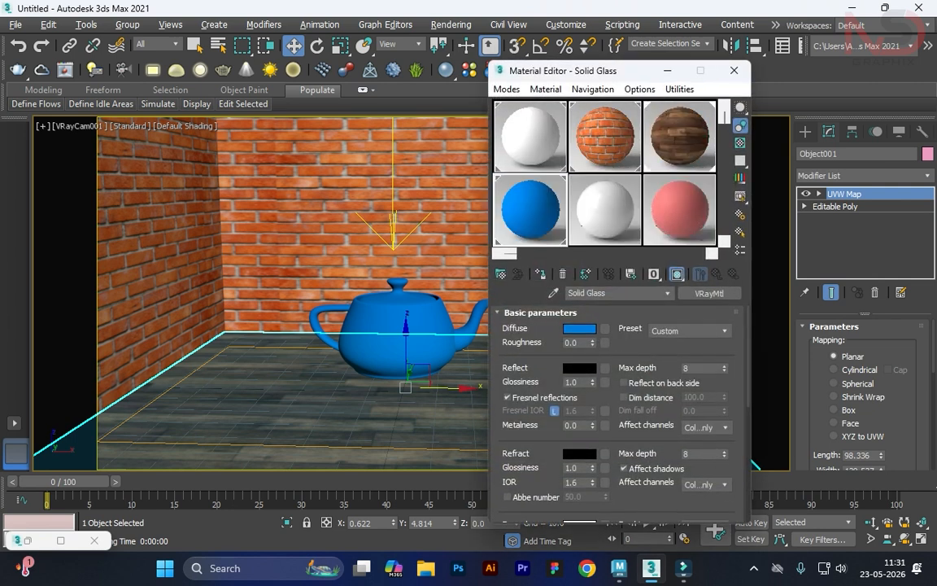
pyautogui.moveTo(585, 70); pyautogui.dragTo(633, 61)
pyautogui.click(727, 126)
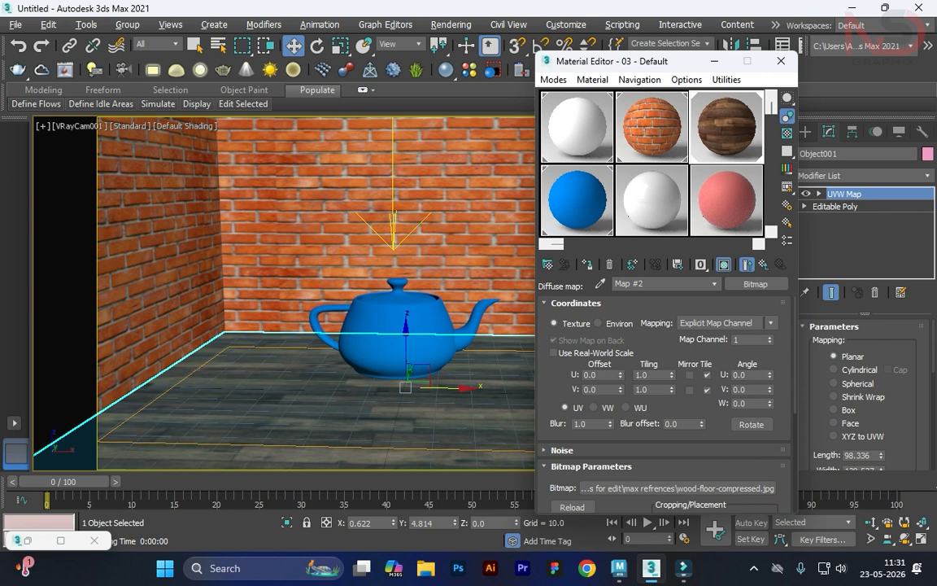
pyautogui.click(746, 264)
pyautogui.moveTo(618, 61); pyautogui.dragTo(626, 18)
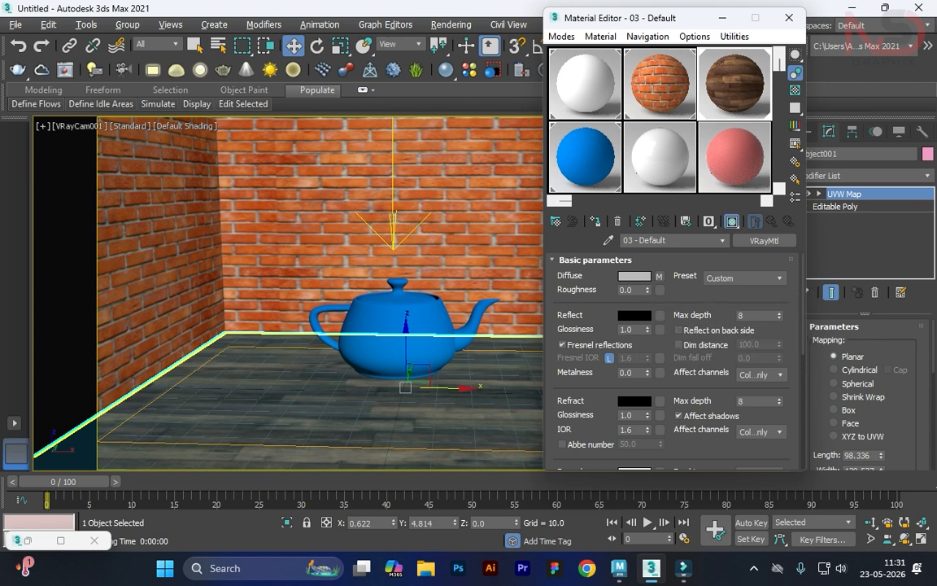
# Set the wood material's reflection colour to white (value 255) and open an enlarged preview of its sample
pyautogui.click(635, 315)
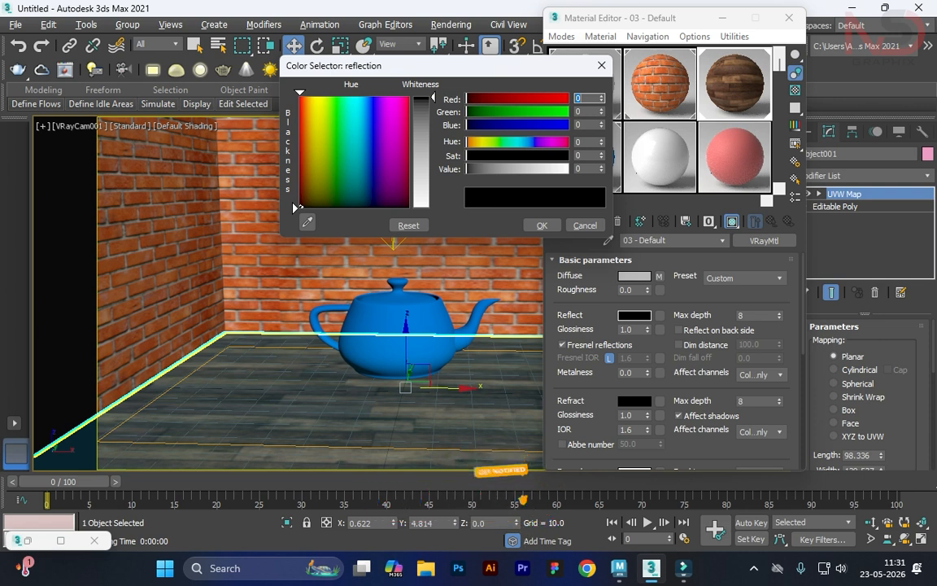
pyautogui.moveTo(434, 97); pyautogui.dragTo(434, 140)
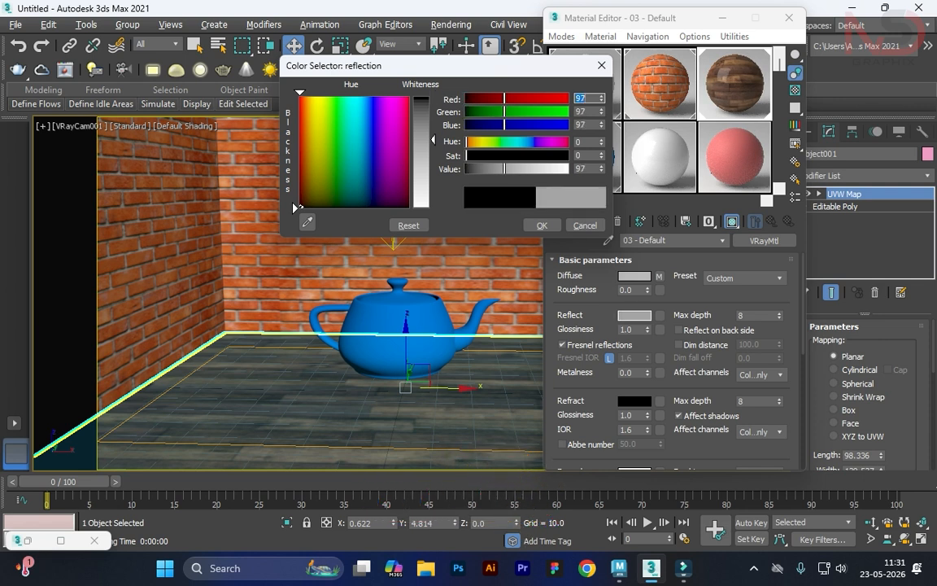
pyautogui.press('Tab')
pyautogui.press('Tab')
pyautogui.press('Tab')
pyautogui.press('Tab')
pyautogui.press('Tab')
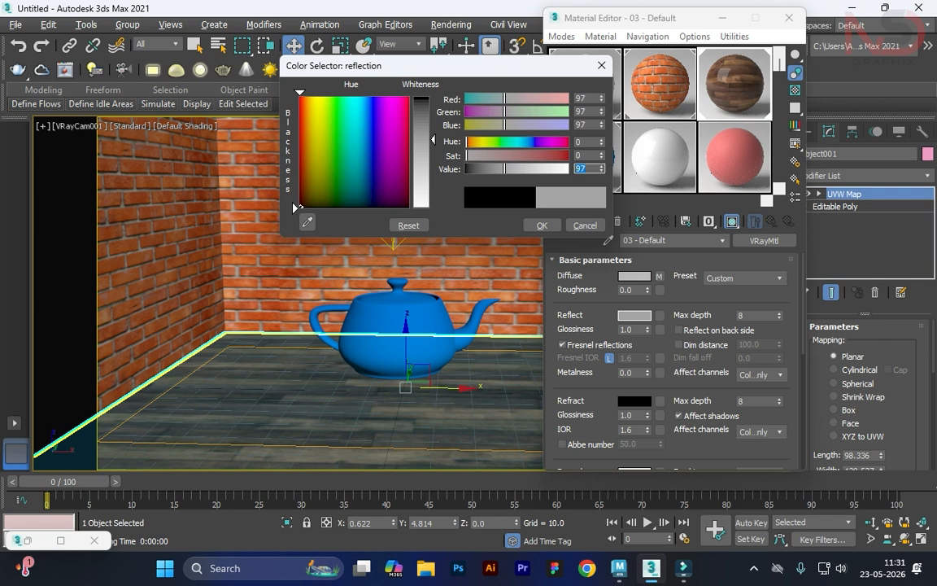
pyautogui.write('255')
pyautogui.press('Return')
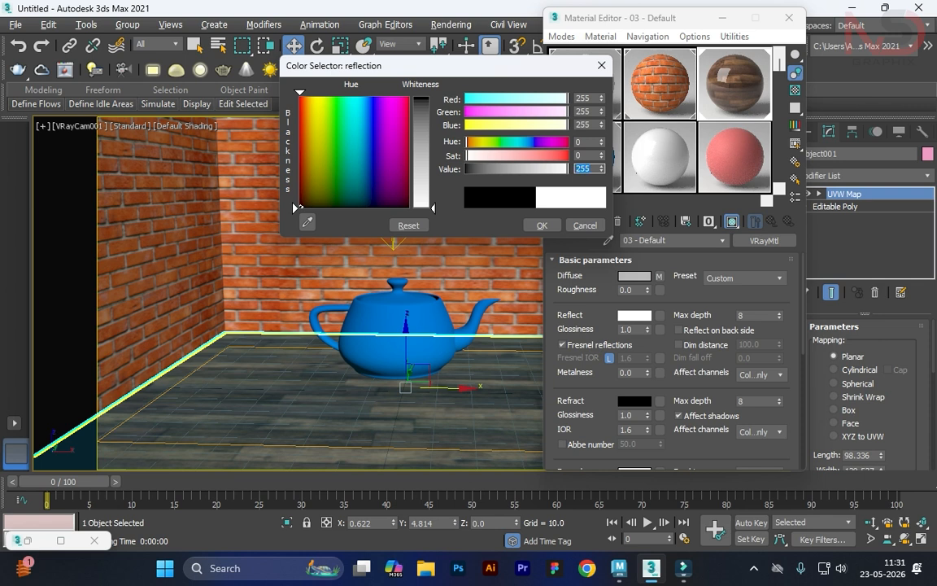
pyautogui.doubleClick(735, 84)
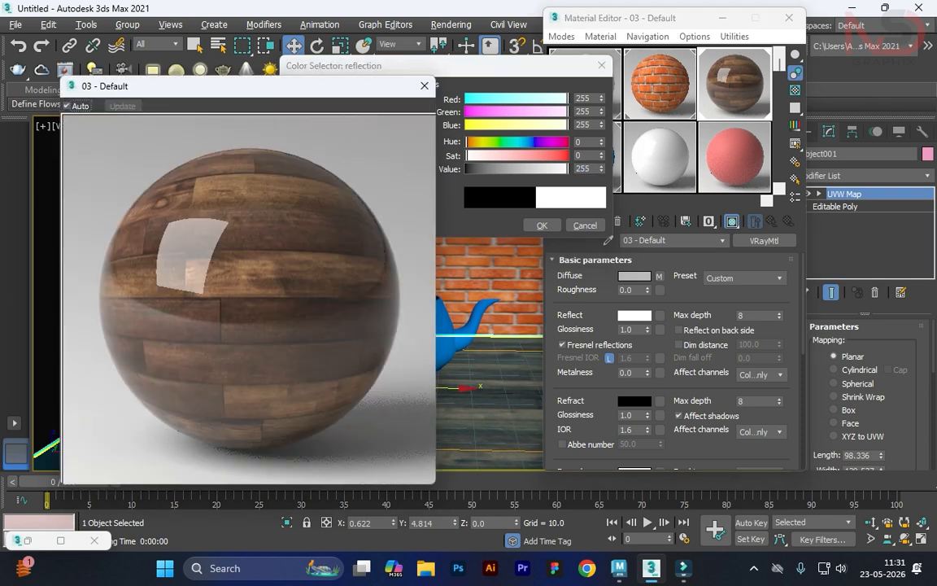
pyautogui.moveTo(350, 86); pyautogui.dragTo(312, 70)
# Try reflection values of 138, 0 and 65 for the wood material and accept 96
pyautogui.moveTo(566, 170); pyautogui.dragTo(521, 169)
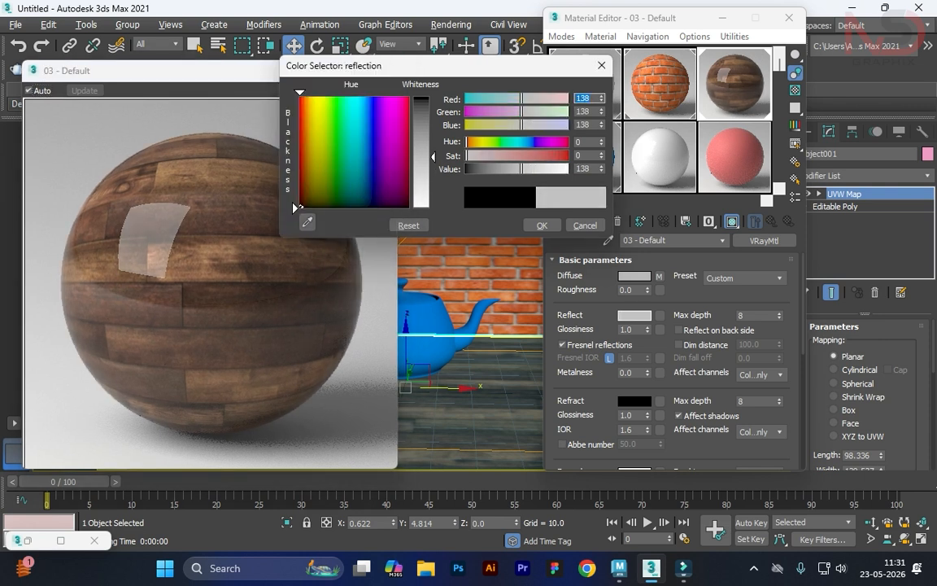
pyautogui.click(602, 167)
pyautogui.doubleClick(581, 169)
pyautogui.write('0')
pyautogui.press('Return')
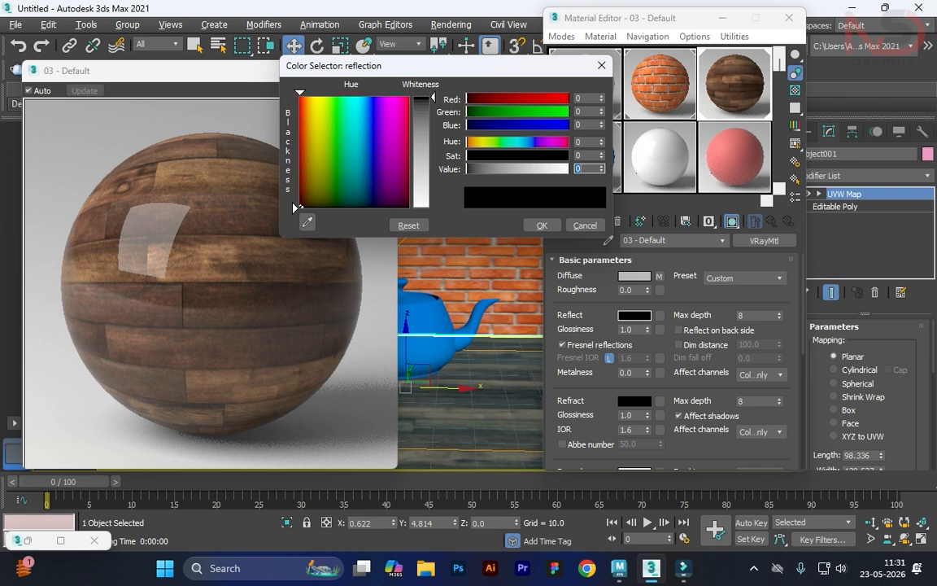
pyautogui.write('65')
pyautogui.press('Return')
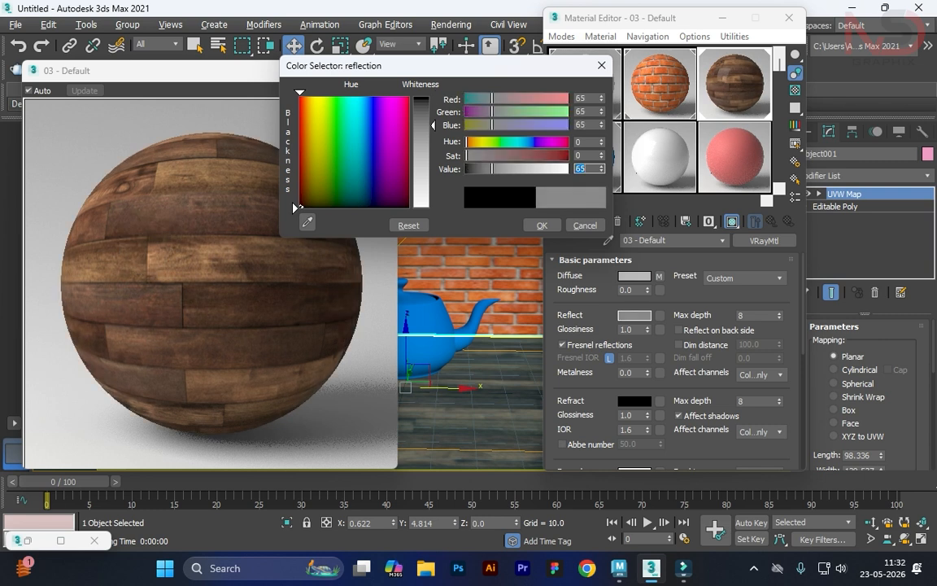
pyautogui.write('96')
pyautogui.press('Return')
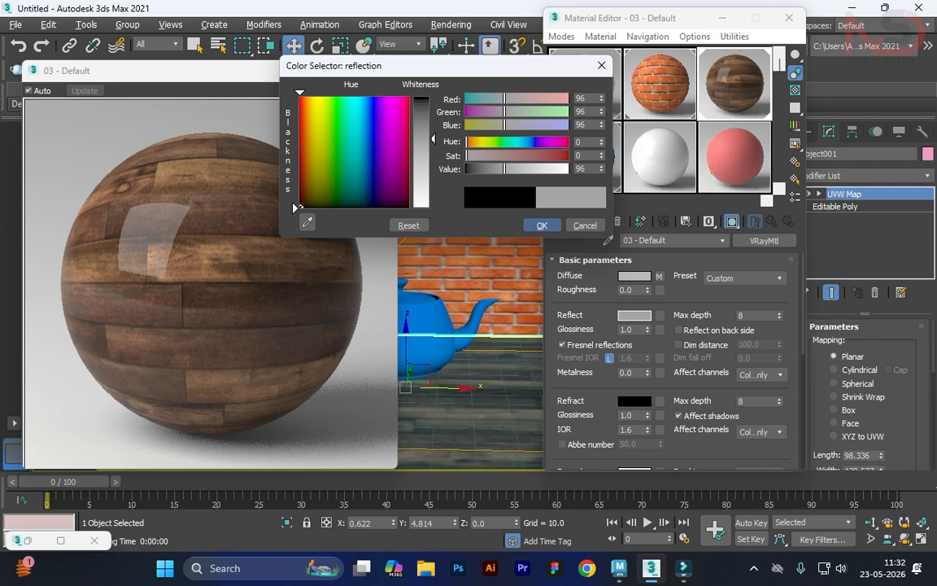
pyautogui.press('Return')
pyautogui.moveTo(280, 71); pyautogui.dragTo(259, 72)
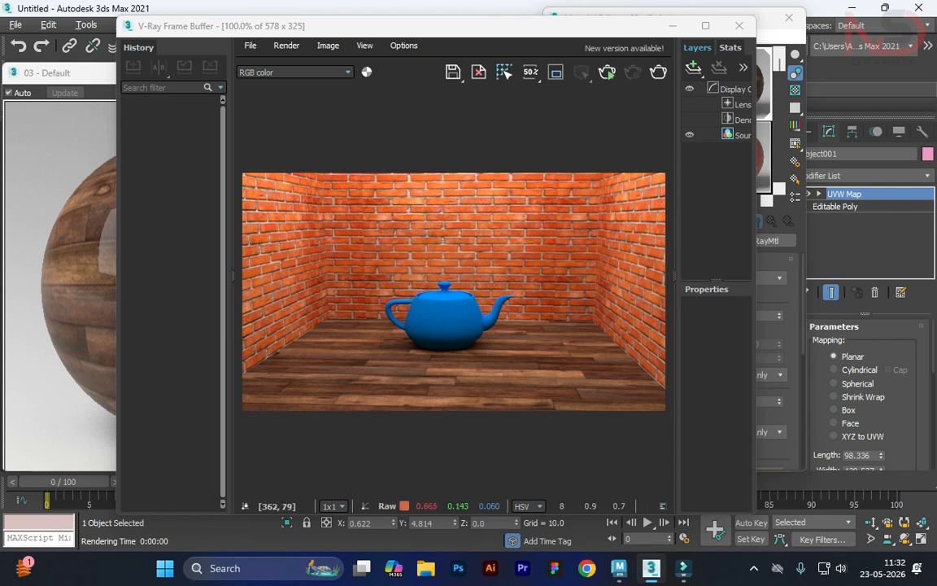
# Render the scene interactively to check the floor's reflection, stop the render, and return to the material editor
pyautogui.click(607, 72)
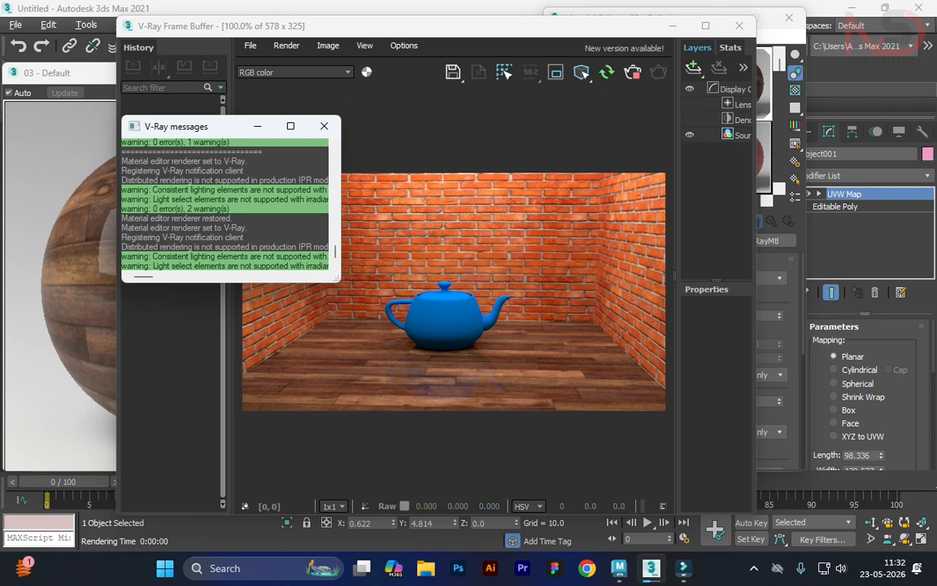
pyautogui.click(632, 72)
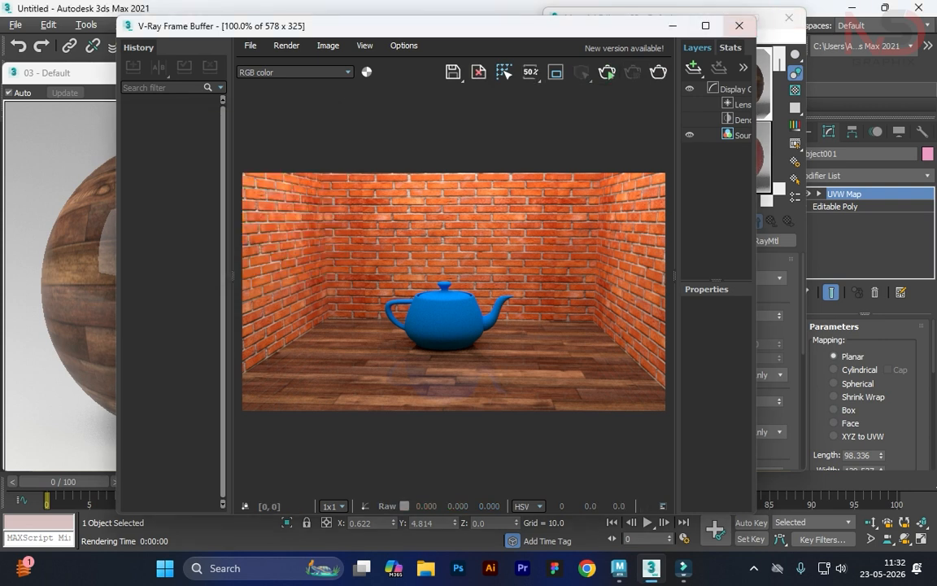
pyautogui.click(768, 19)
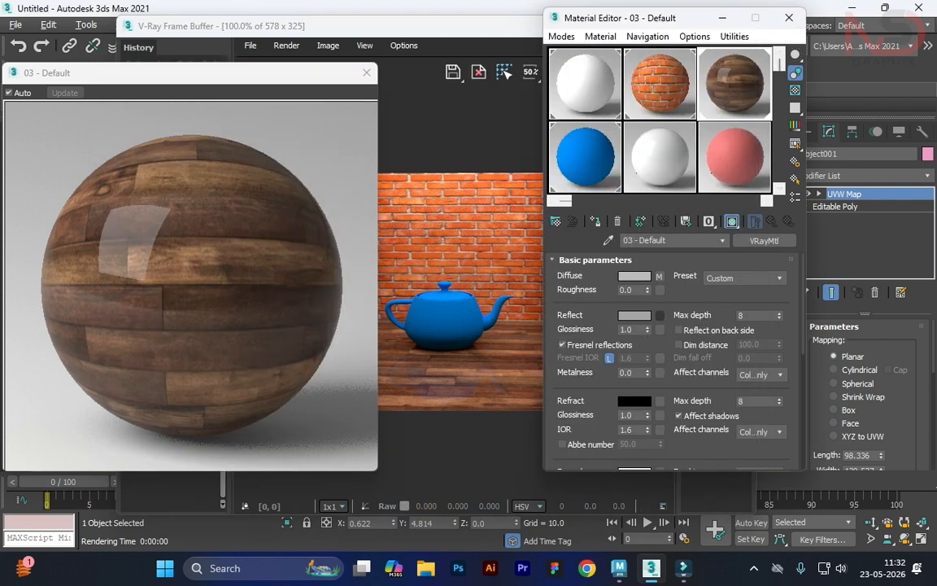
# Raise the wood material's reflection to full white (255) and test-render the stronger floor reflection
pyautogui.click(634, 315)
pyautogui.moveTo(433, 139); pyautogui.dragTo(434, 209)
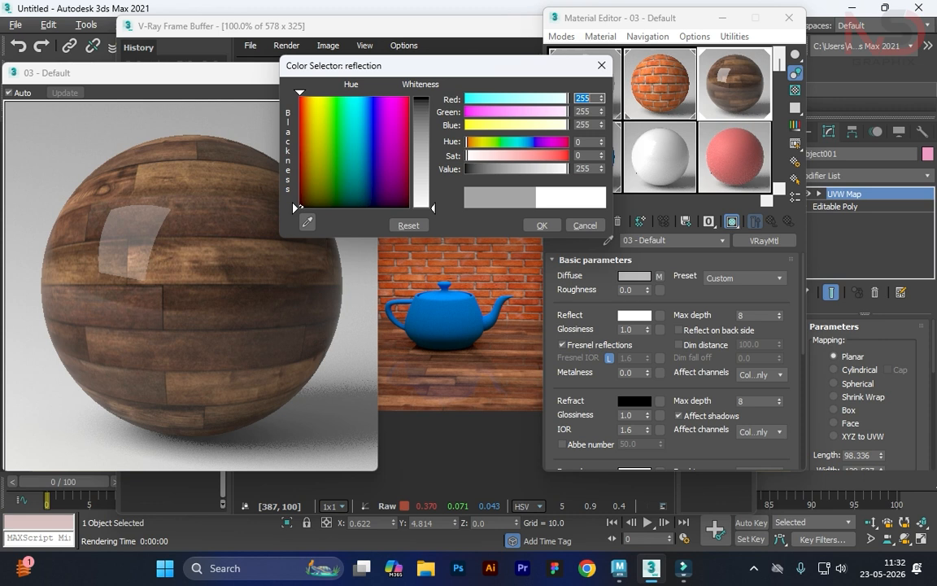
pyautogui.click(541, 225)
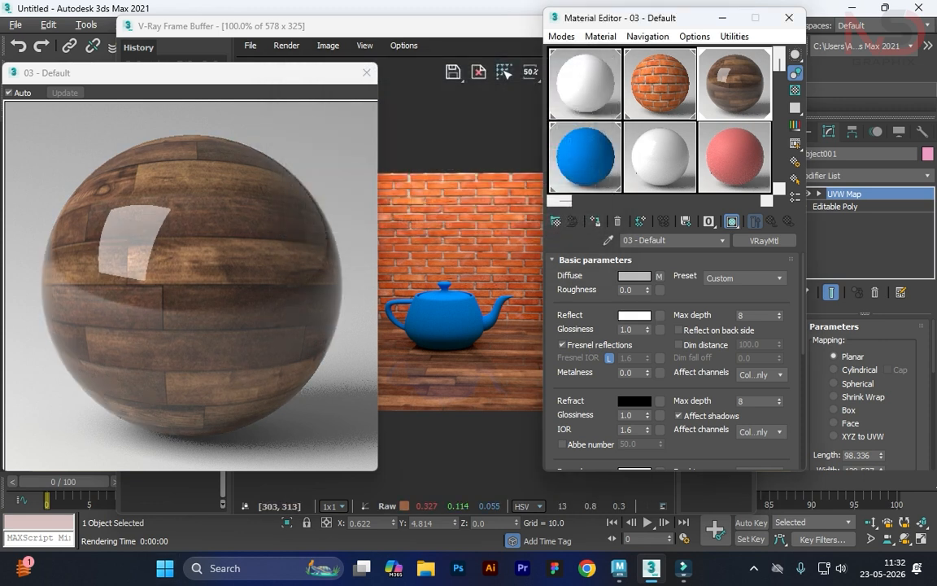
pyautogui.click(480, 122)
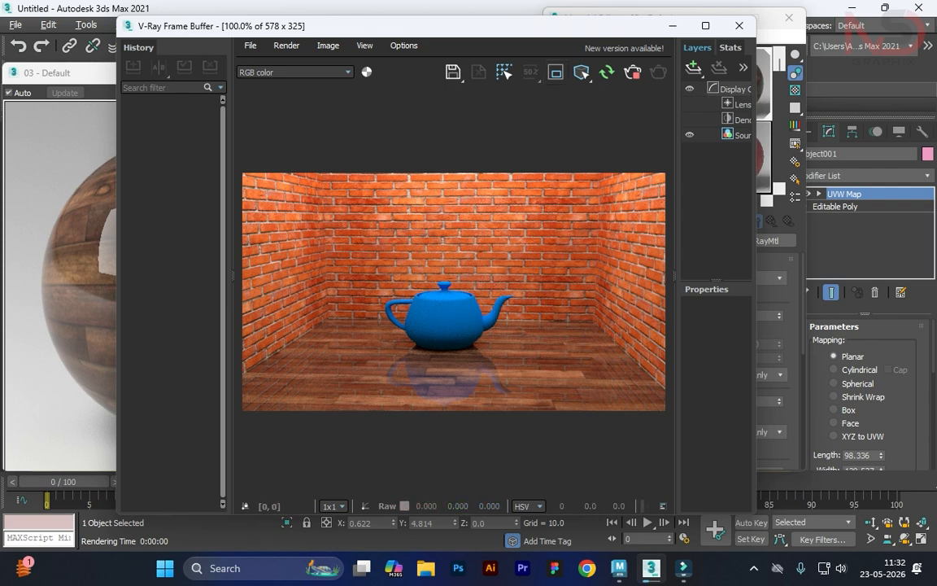
pyautogui.click(633, 72)
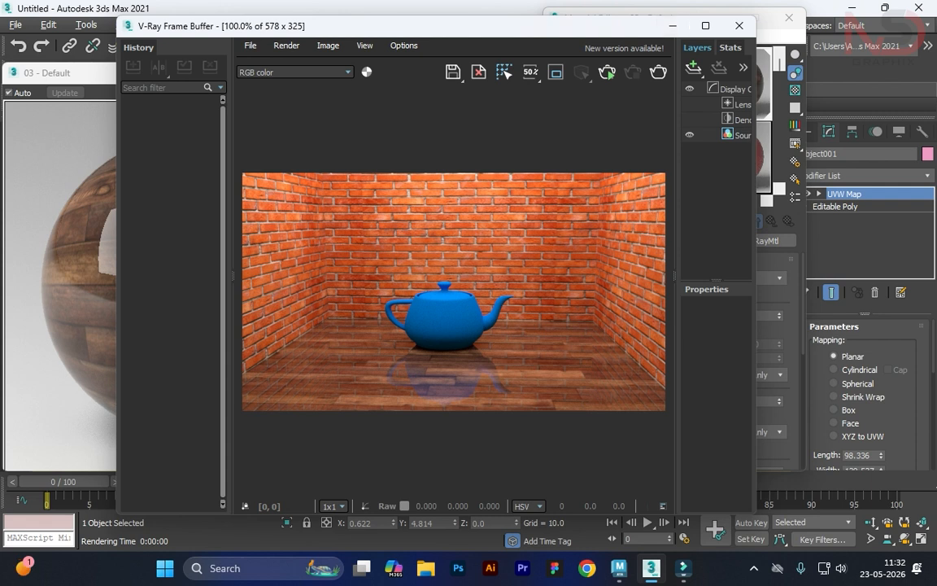
# Set the wood floor material's reflection to mid grey (value 127) and its reflection glossiness to 0.9
pyautogui.click(764, 154)
pyautogui.click(755, 91)
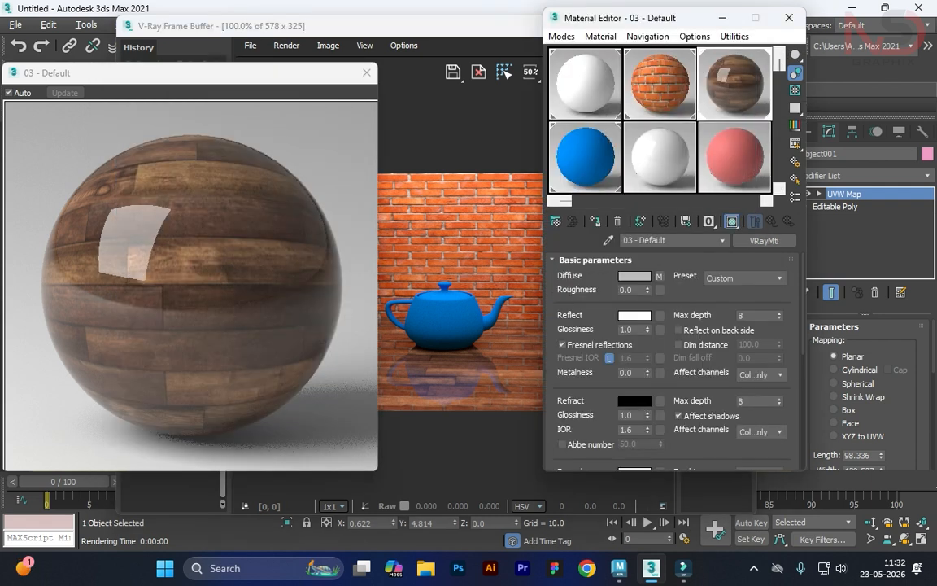
pyautogui.click(634, 314)
pyautogui.moveTo(432, 206); pyautogui.dragTo(432, 152)
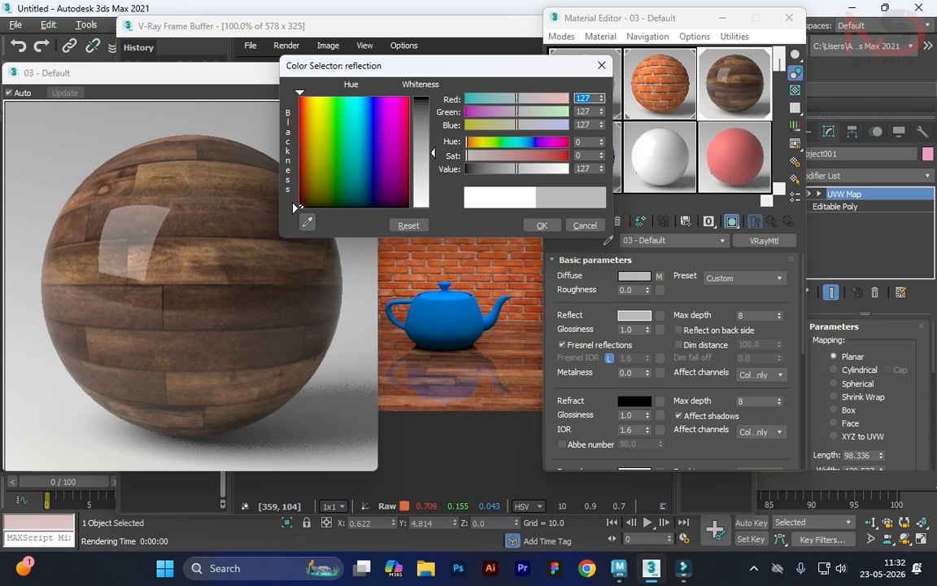
pyautogui.press('Return')
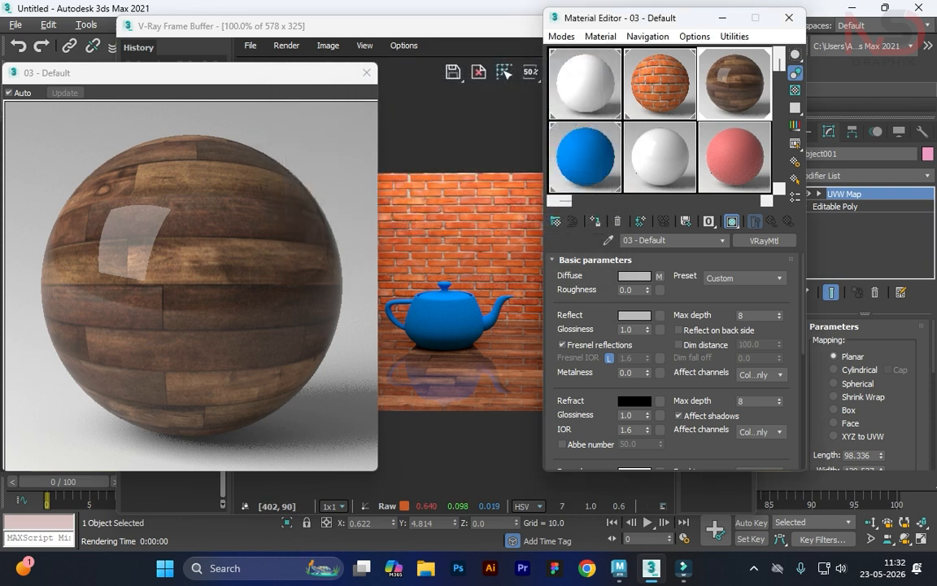
pyautogui.moveTo(632, 329); pyautogui.dragTo(626, 329)
pyautogui.write('0.9')
pyautogui.press('Return')
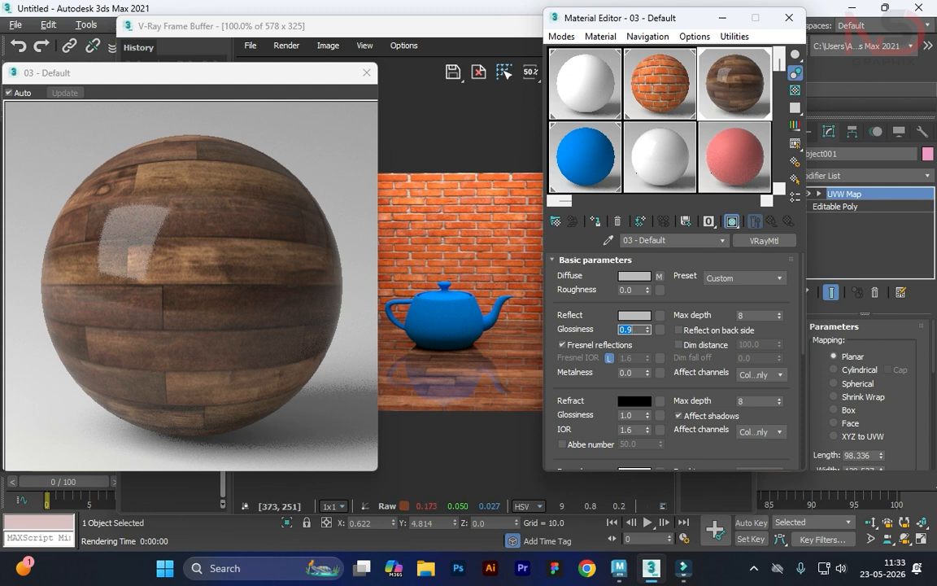
# Render the scene at 200% zoom, define a render region on the floor in front of the teapot, and stop rendering
pyautogui.hotkey('shift', 'q')
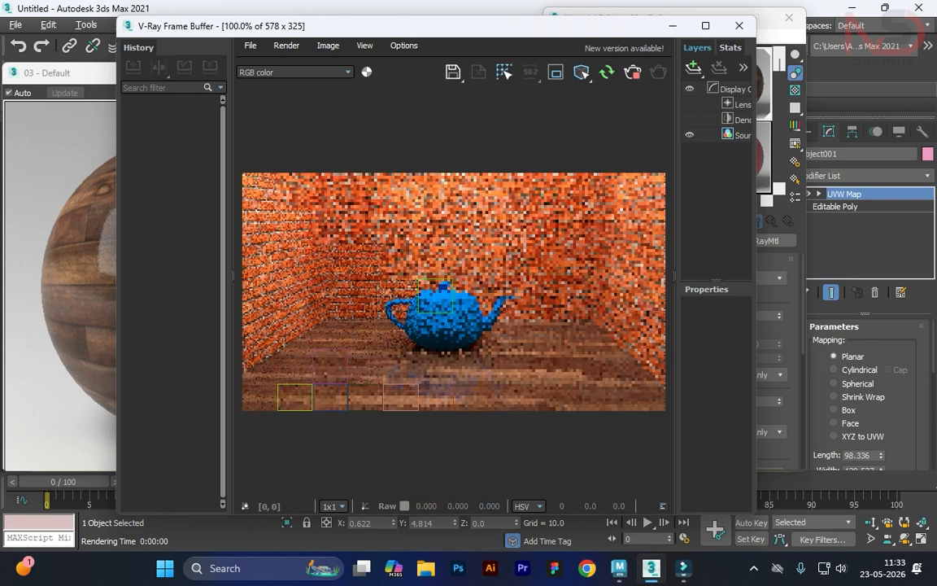
pyautogui.scroll(2, 454, 280)
pyautogui.scroll(-1, 453, 280)
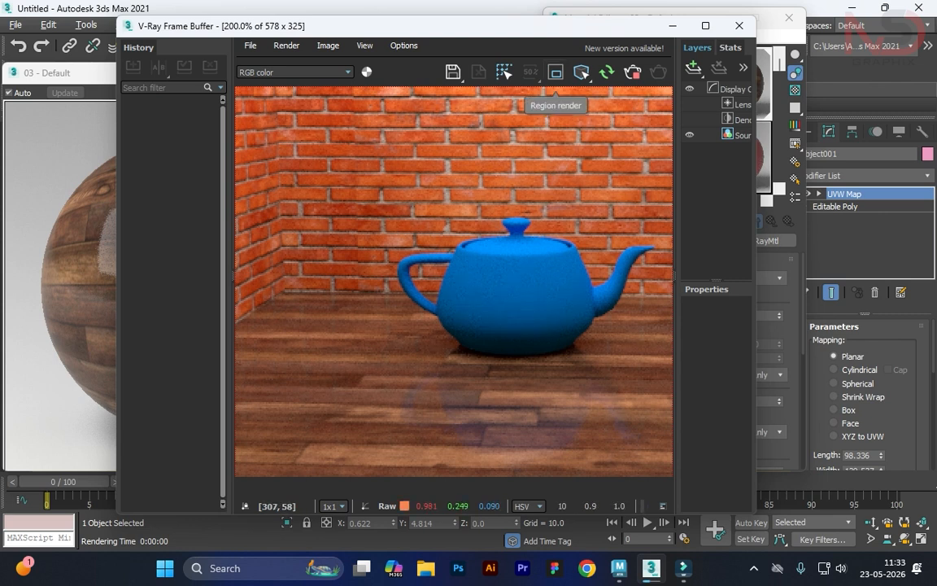
pyautogui.moveTo(287, 340); pyautogui.dragTo(484, 460)
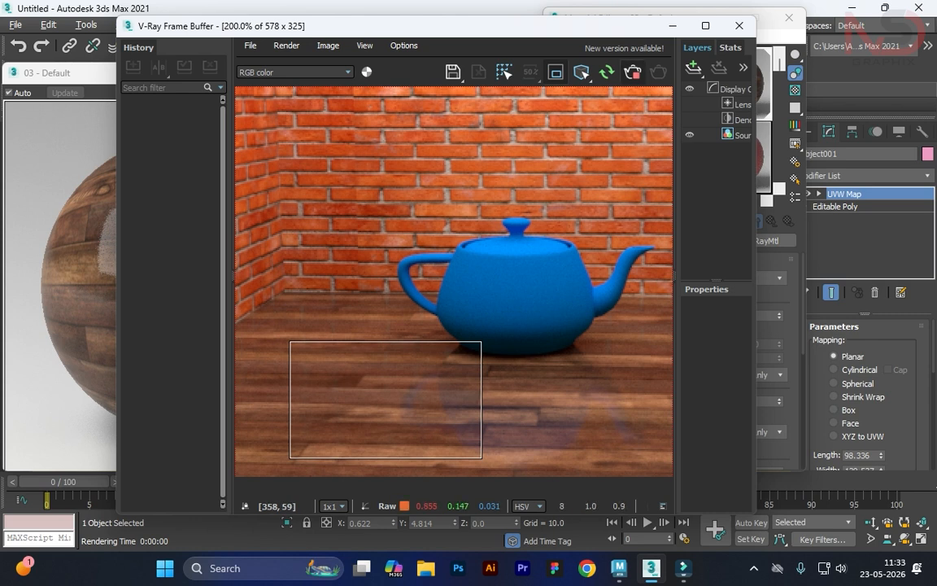
pyautogui.click(632, 72)
# Copy the wood floor material's diffuse map into its bump slot as an instance
pyautogui.click(771, 30)
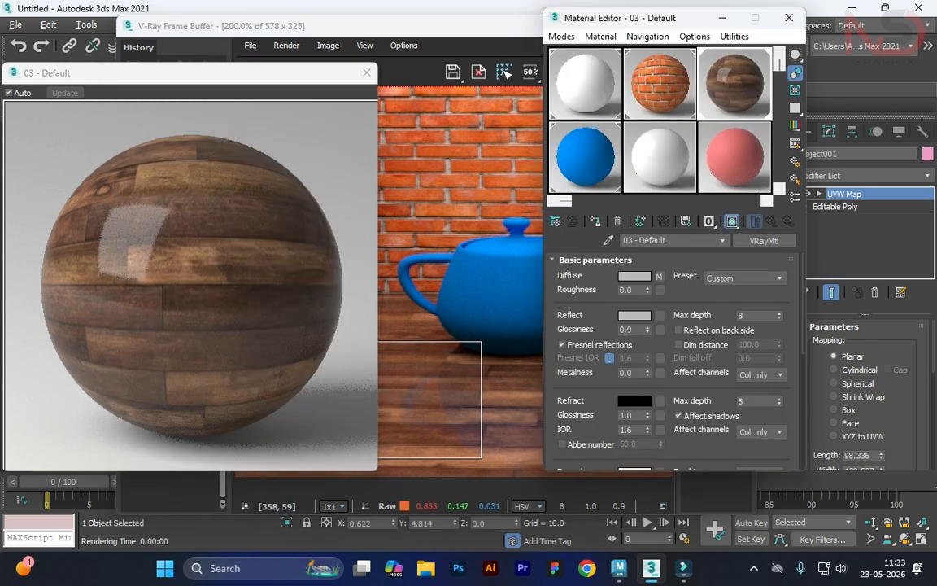
pyautogui.scroll(-10, 671, 358)
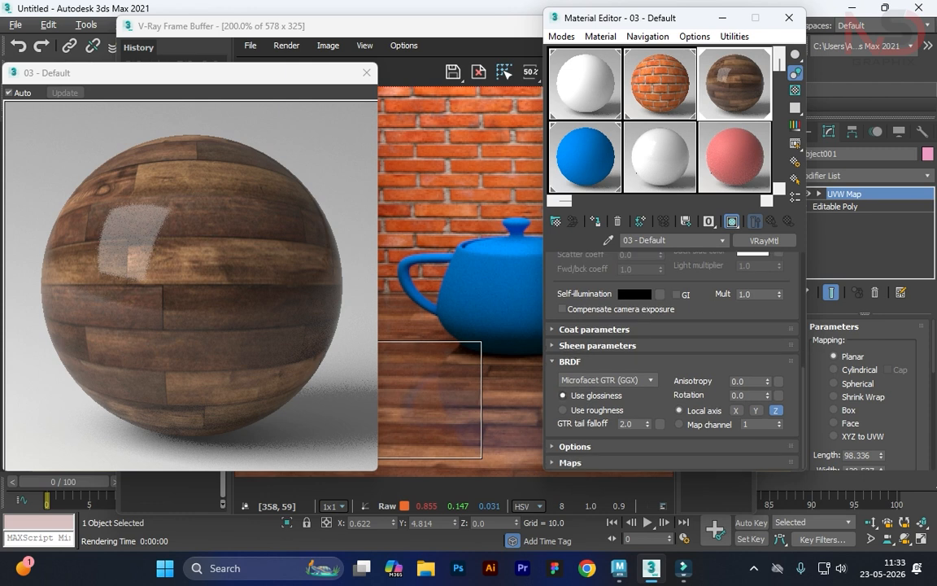
pyautogui.click(571, 462)
pyautogui.scroll(-2, 571, 455)
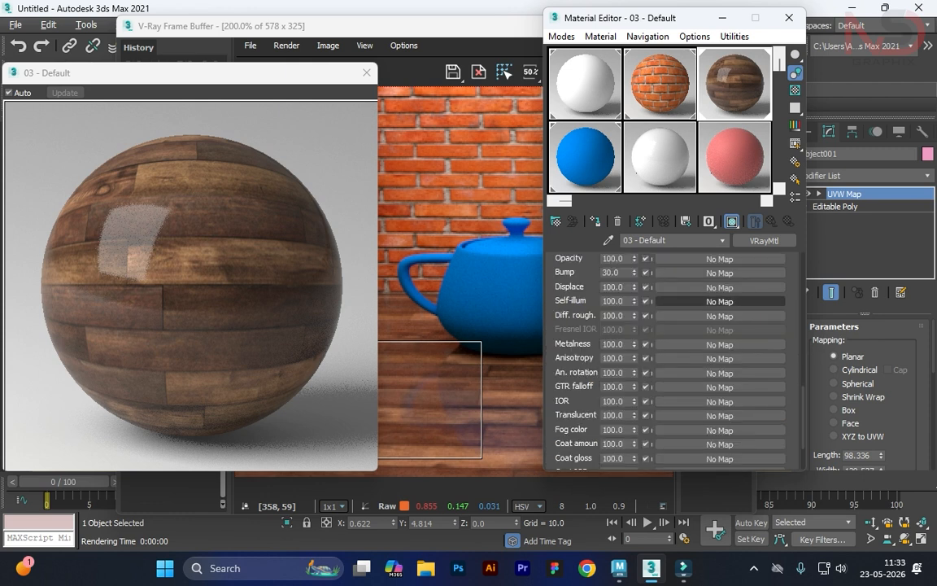
pyautogui.scroll(2, 650, 267)
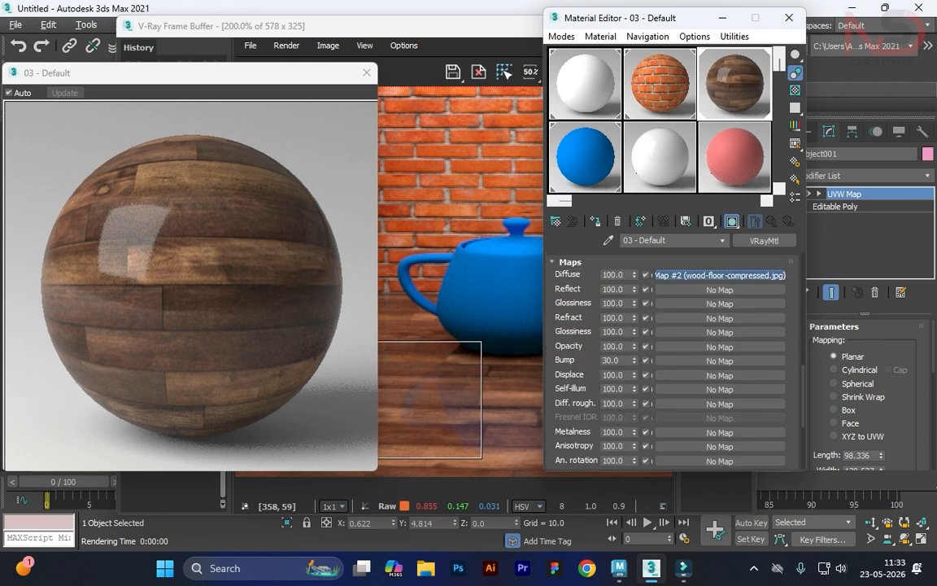
pyautogui.moveTo(719, 275); pyautogui.dragTo(719, 360)
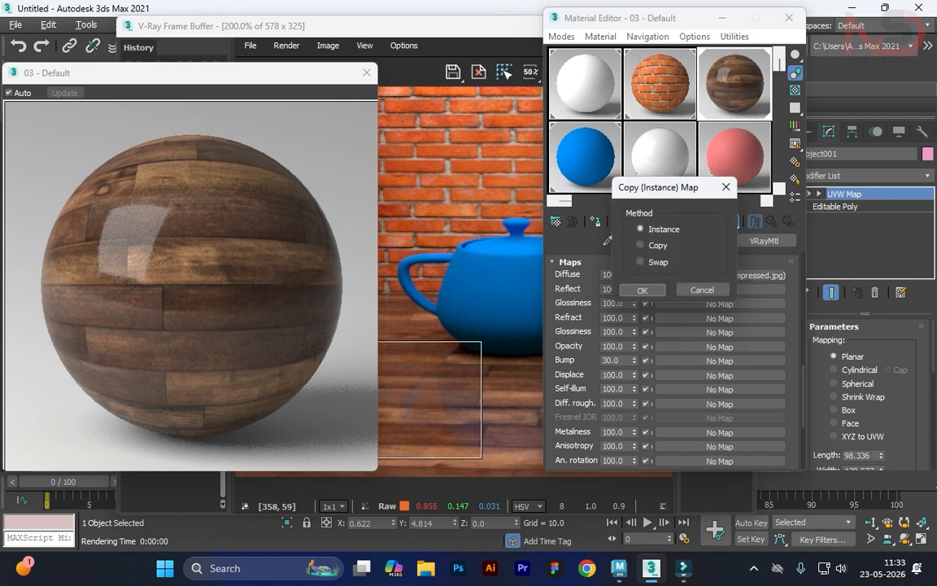
pyautogui.click(625, 288)
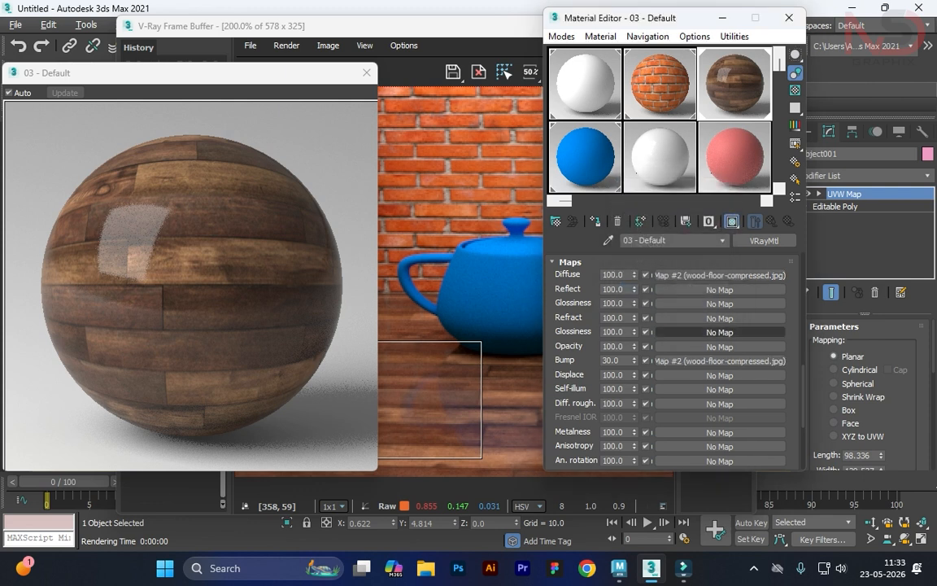
# Set the wood floor material's bump amount to 60
pyautogui.doubleClick(611, 361)
pyautogui.write('60')
pyautogui.press('Return')
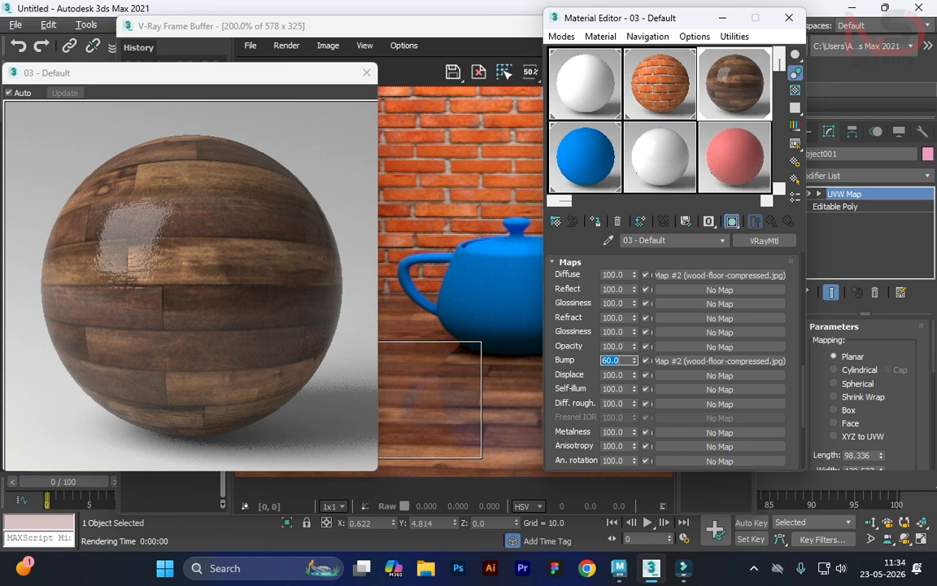
# Render the scene, enlarge the frame buffer window, and inspect the floor's bump effect at 200% zoom
pyautogui.click(651, 568)
pyautogui.click(650, 567)
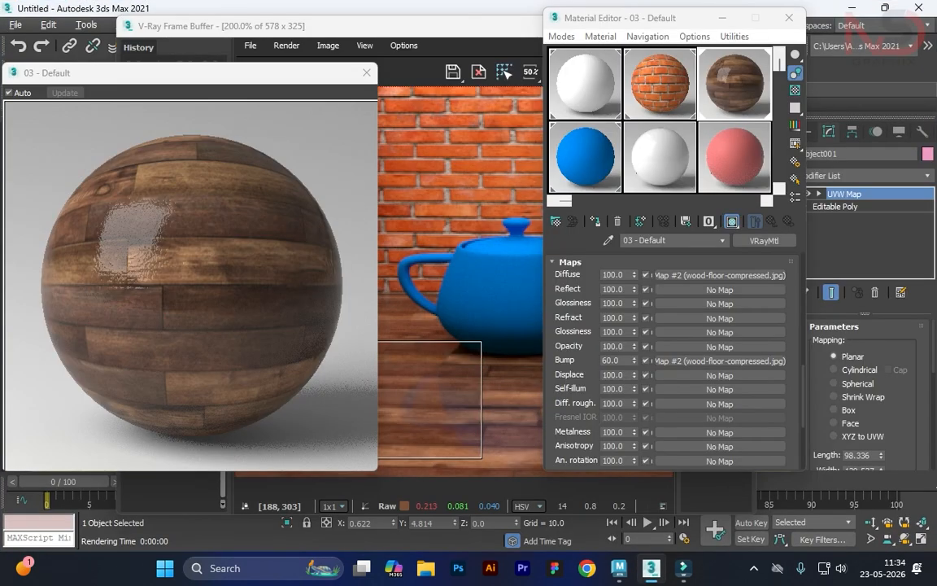
pyautogui.hotkey('shift', 'q')
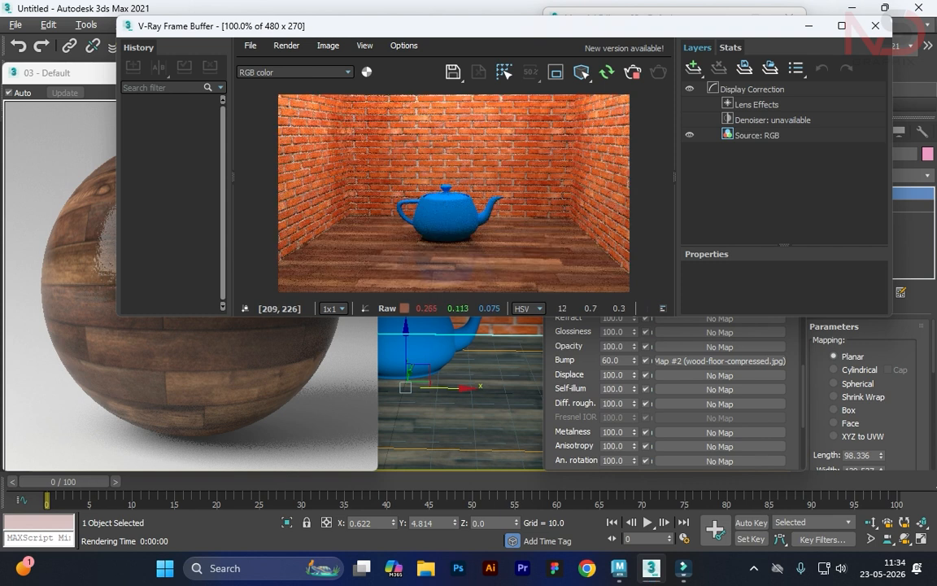
pyautogui.scroll(1, 555, 274)
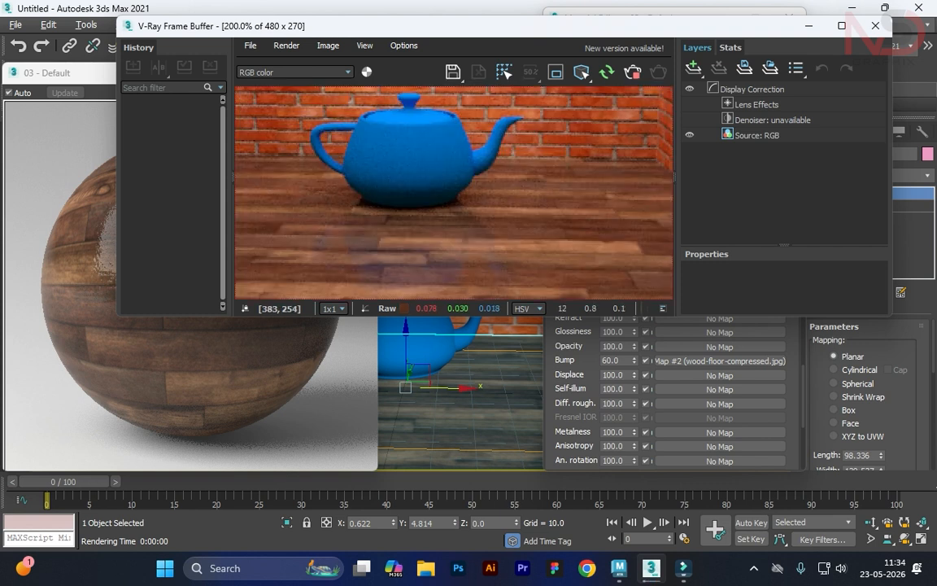
pyautogui.scroll(-1, 484, 260)
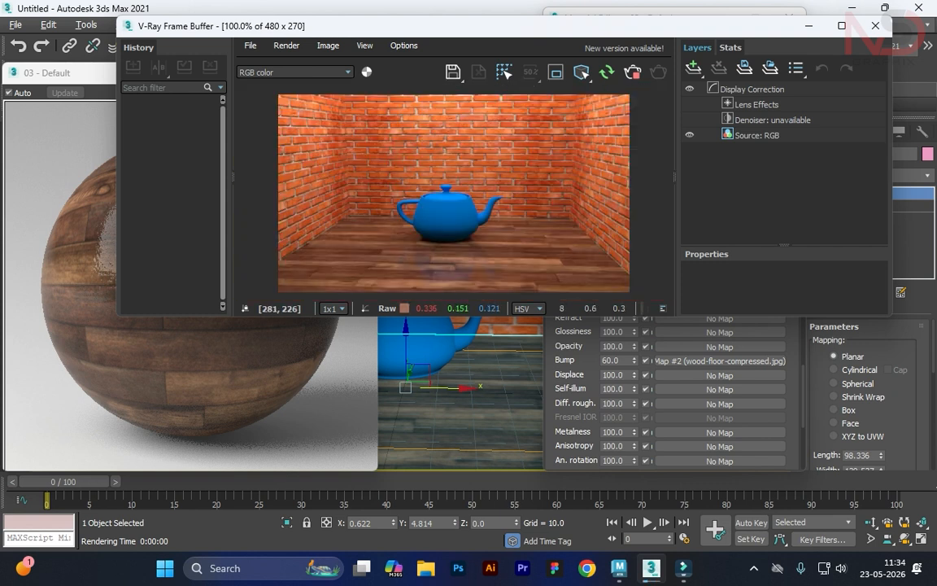
pyautogui.moveTo(376, 315); pyautogui.dragTo(375, 466)
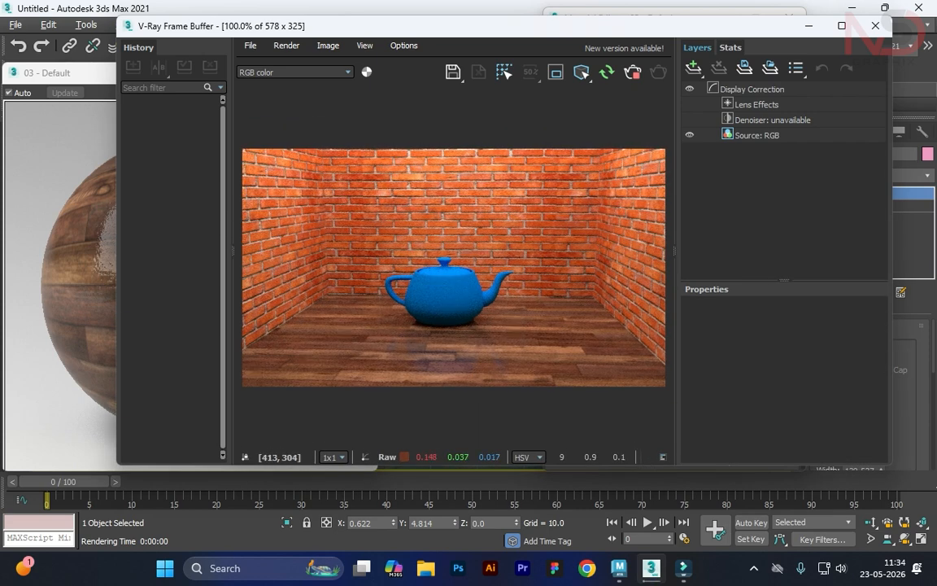
pyautogui.scroll(1, 380, 365)
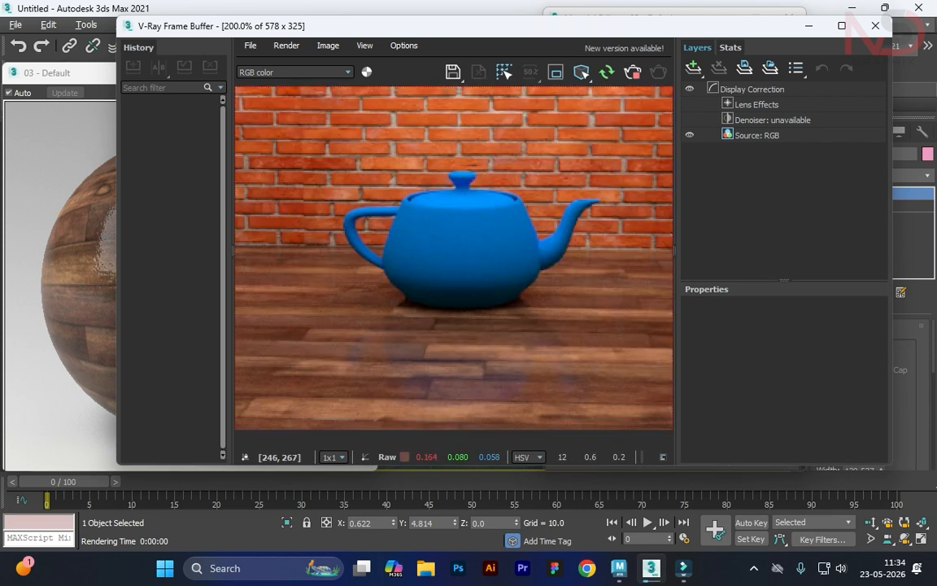
pyautogui.scroll(-1, 435, 366)
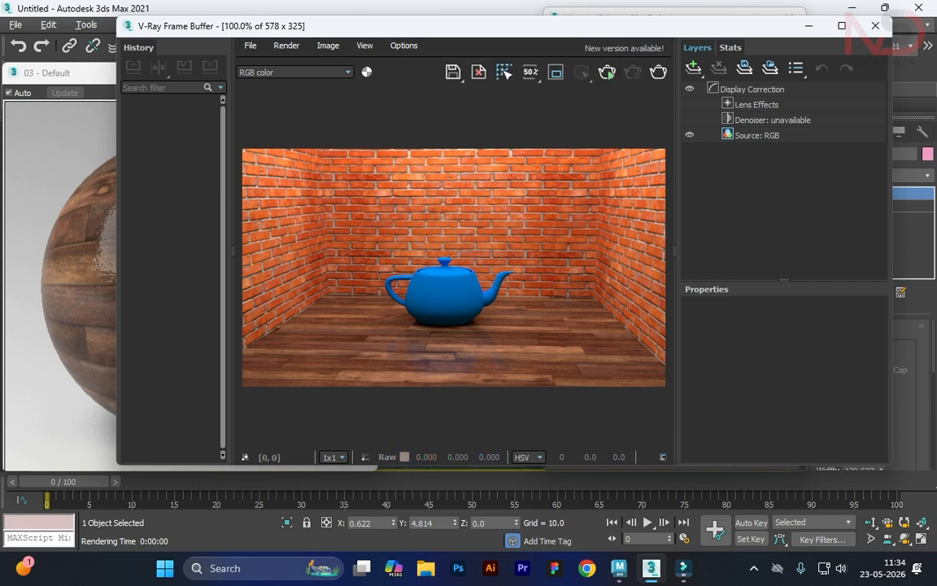
# Define a render region over the spout half of the teapot and minimise the frame buffer
pyautogui.click(503, 72)
pyautogui.moveTo(440, 234); pyautogui.dragTo(510, 332)
pyautogui.click(809, 26)
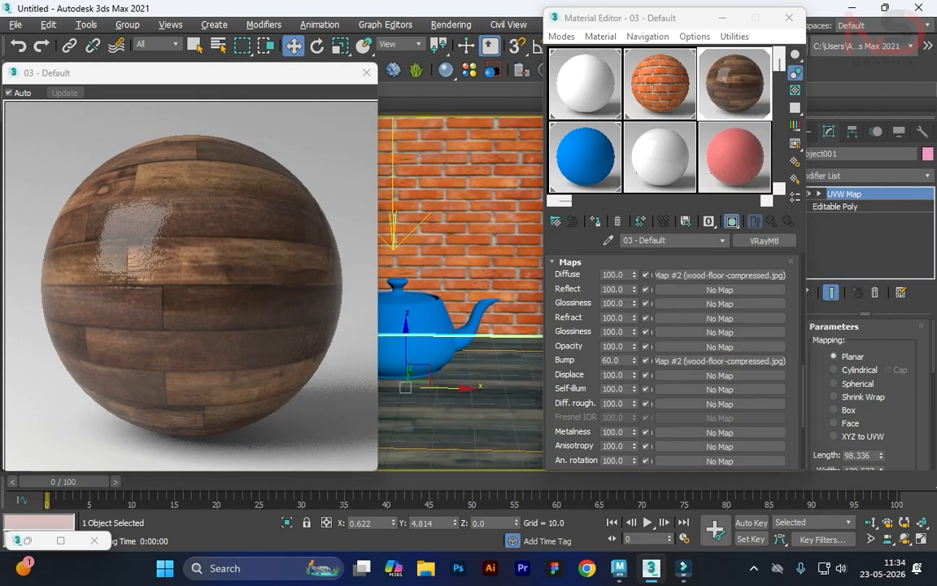
# Open an enlarged preview of the blue teapot material beside the material editor
pyautogui.click(585, 156)
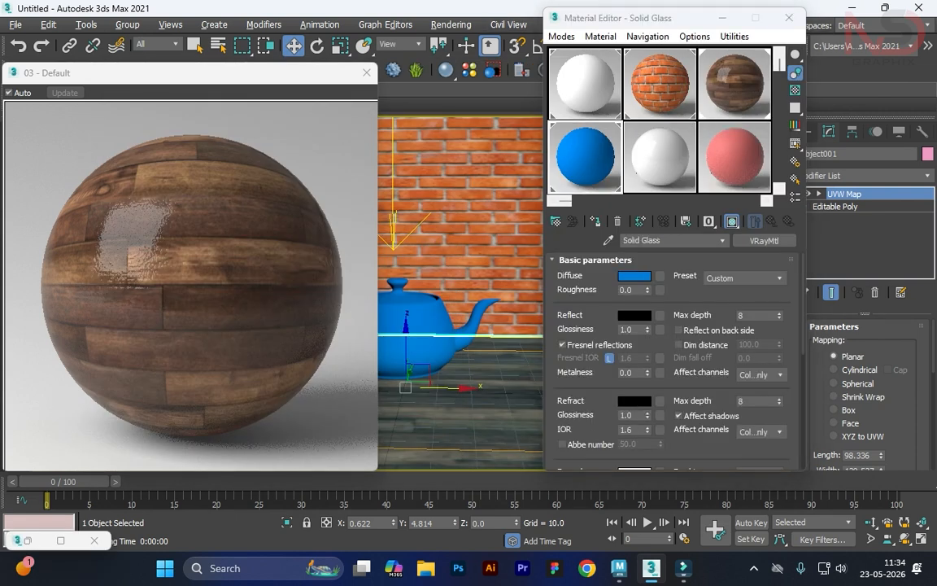
pyautogui.doubleClick(585, 157)
pyautogui.moveTo(240, 203); pyautogui.dragTo(450, 411)
pyautogui.moveTo(344, 86); pyautogui.dragTo(265, 86)
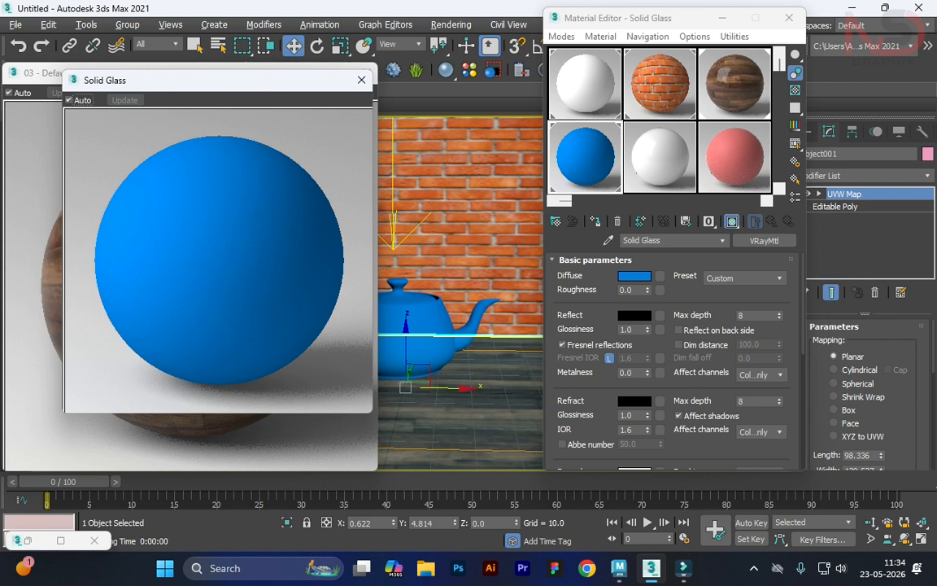
# Set the blue teapot material's reflection to dark grey (value 81) and its reflection glossiness to 0.9
pyautogui.click(634, 276)
pyautogui.click(634, 315)
pyautogui.moveTo(433, 99); pyautogui.dragTo(433, 132)
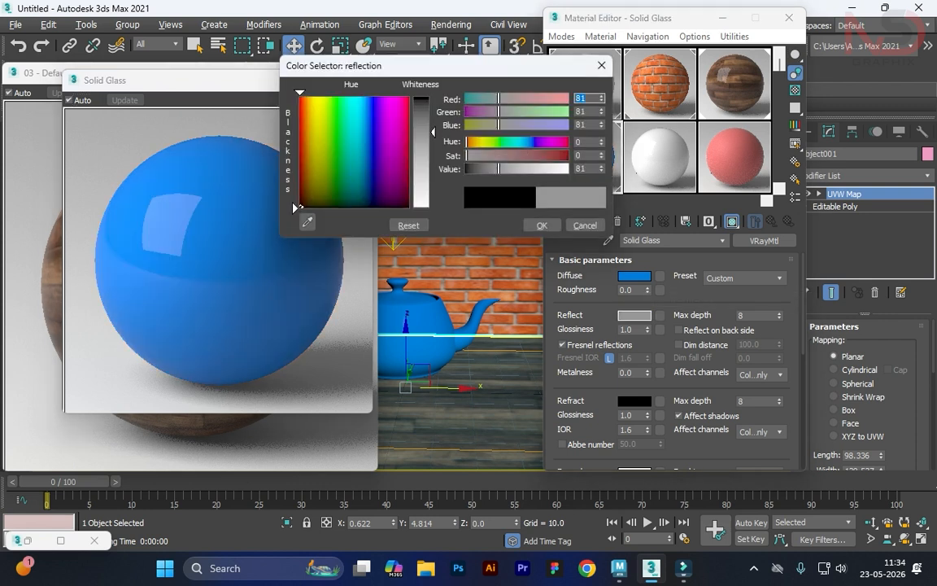
pyautogui.click(542, 226)
pyautogui.doubleClick(627, 329)
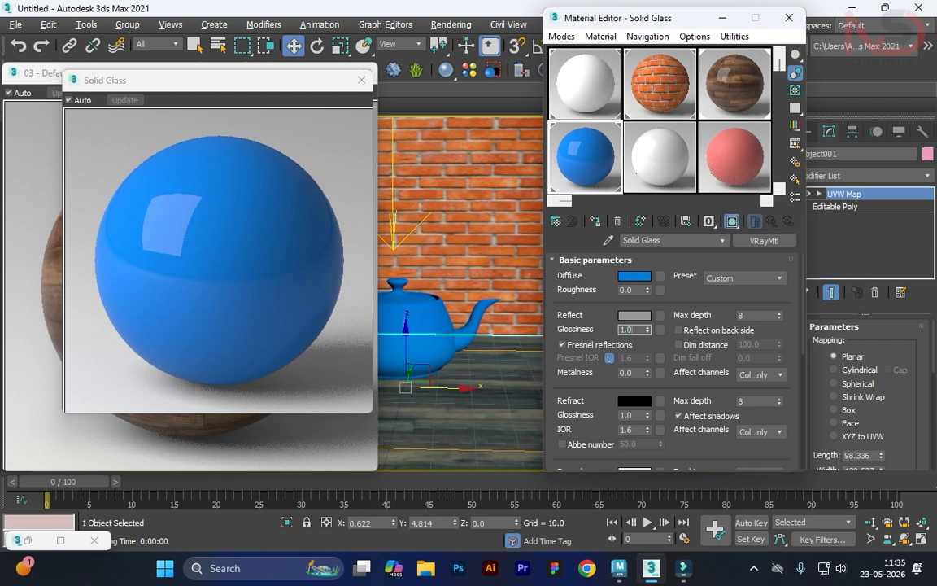
pyautogui.write('0.9')
pyautogui.press('Return')
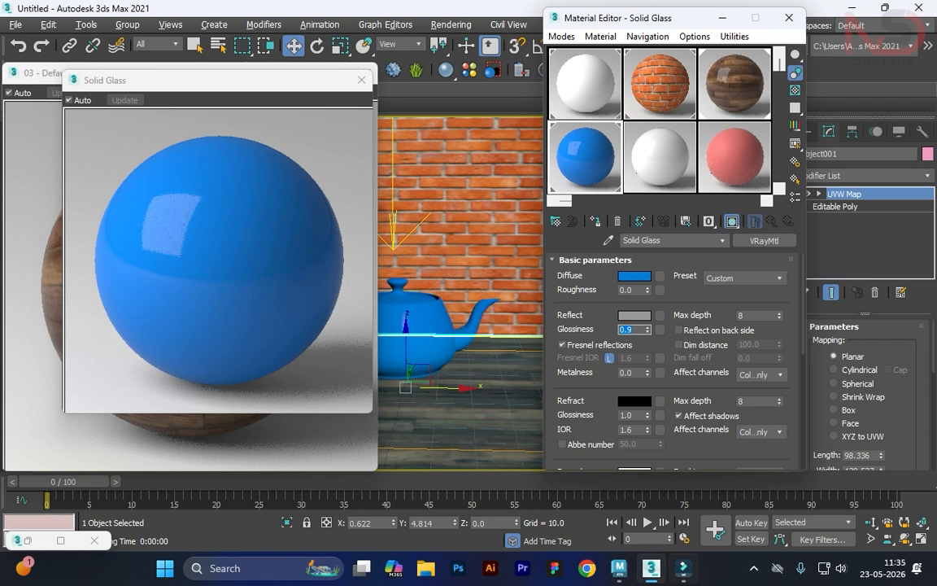
# Render the region over the teapot, inspect its reflections at up to 400% zoom, and minimise the frame buffer
pyautogui.moveTo(651, 568)
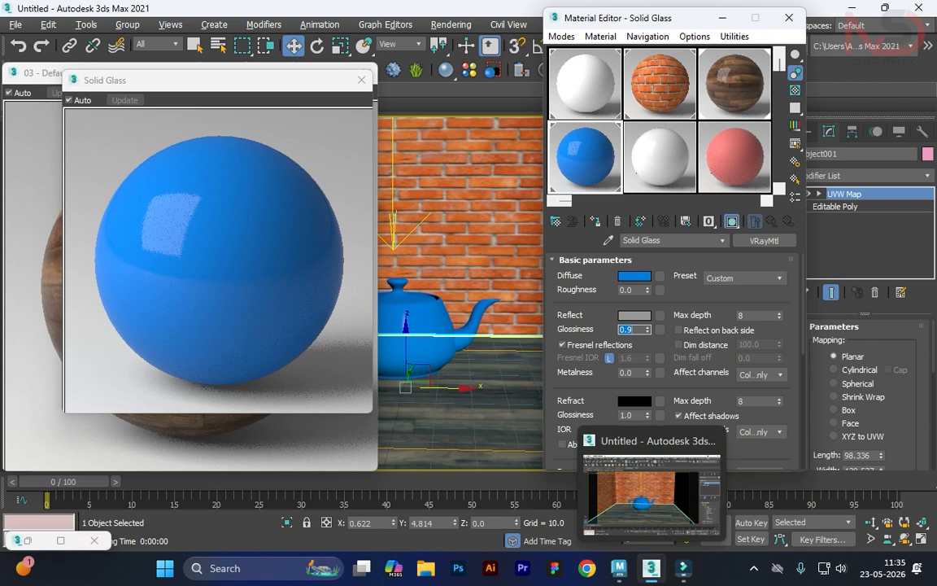
pyautogui.hotkey('shift', 'q')
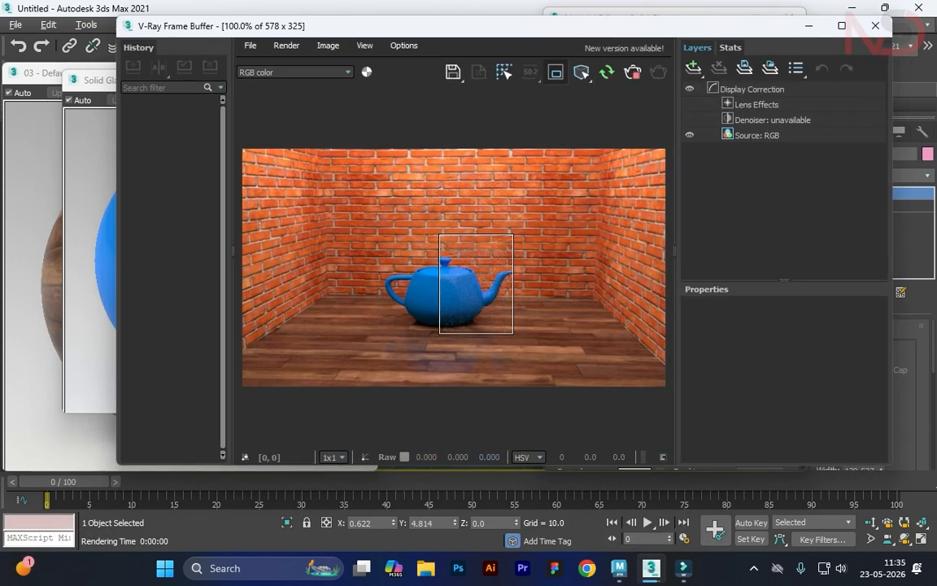
pyautogui.scroll(2, 475, 273)
pyautogui.scroll(1, 473, 273)
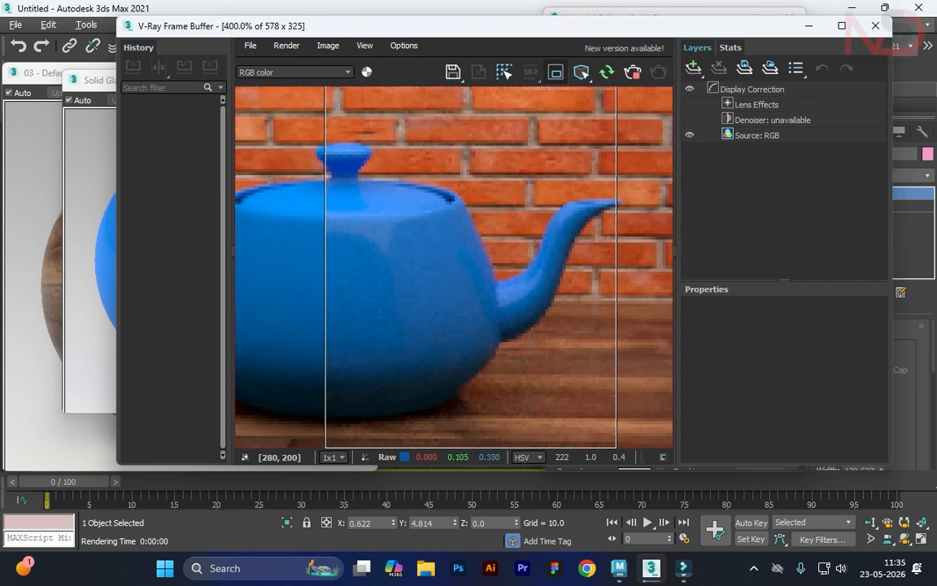
pyautogui.scroll(-1, 468, 275)
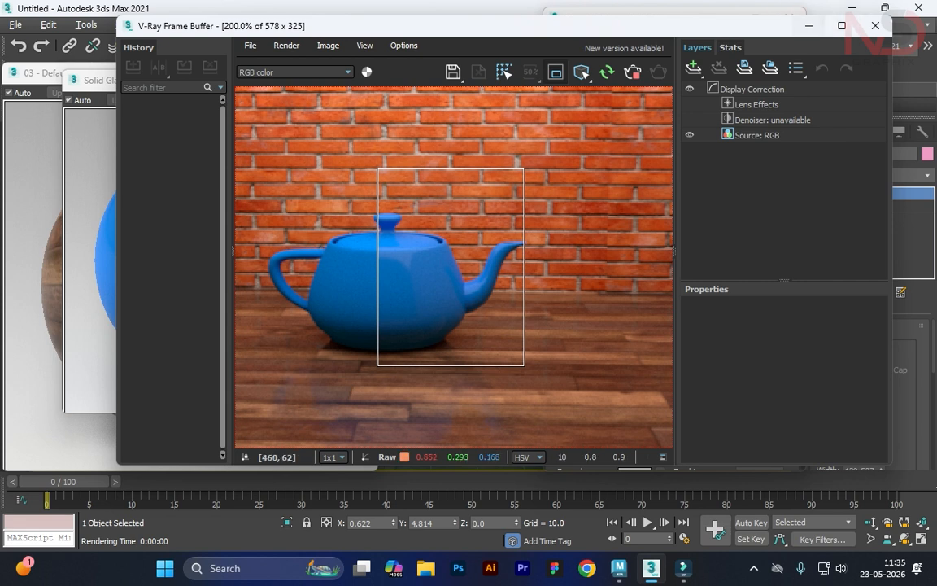
pyautogui.click(808, 26)
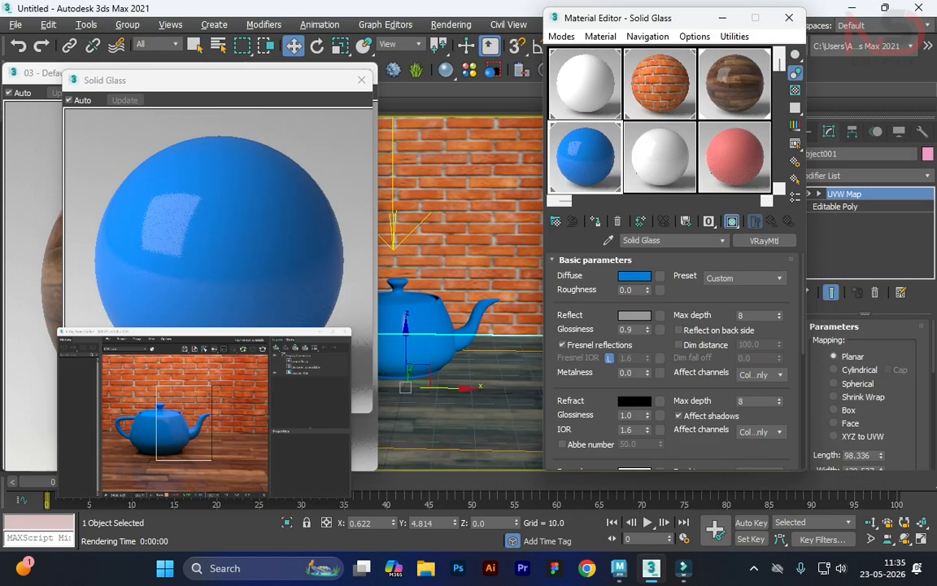
# Raise the blue teapot material's reflection to near white (value 226)
pyautogui.click(634, 315)
pyautogui.moveTo(432, 132); pyautogui.dragTo(433, 209)
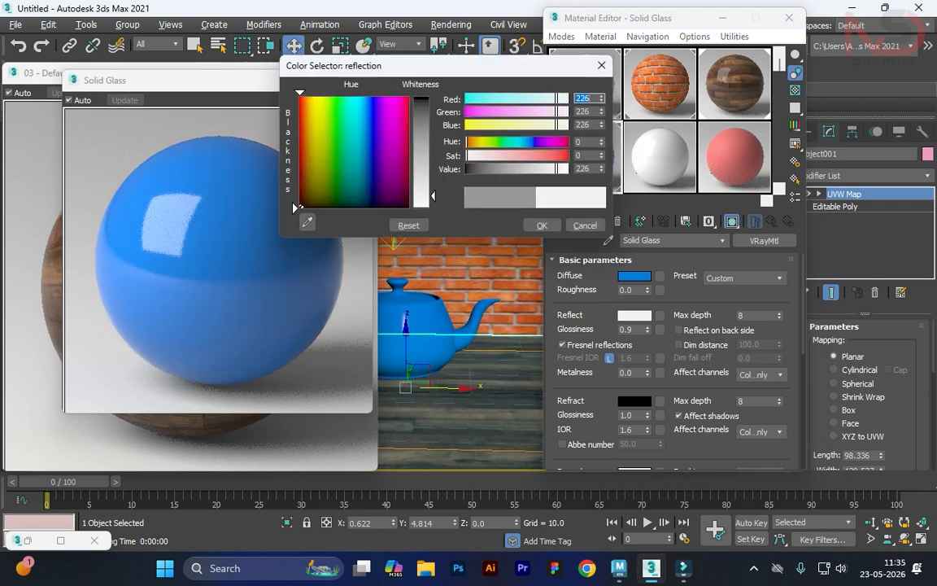
pyautogui.click(542, 225)
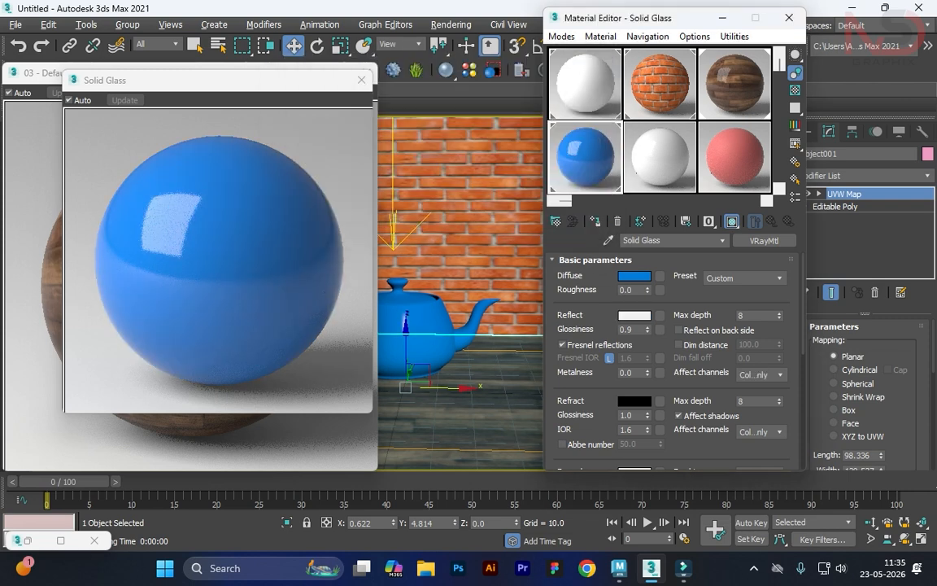
# Test-render a new region over the teapot's upper part to check its reflection, then minimise the frame buffer
pyautogui.click(28, 540)
pyautogui.moveTo(265, 172); pyautogui.dragTo(502, 264)
pyautogui.click(607, 72)
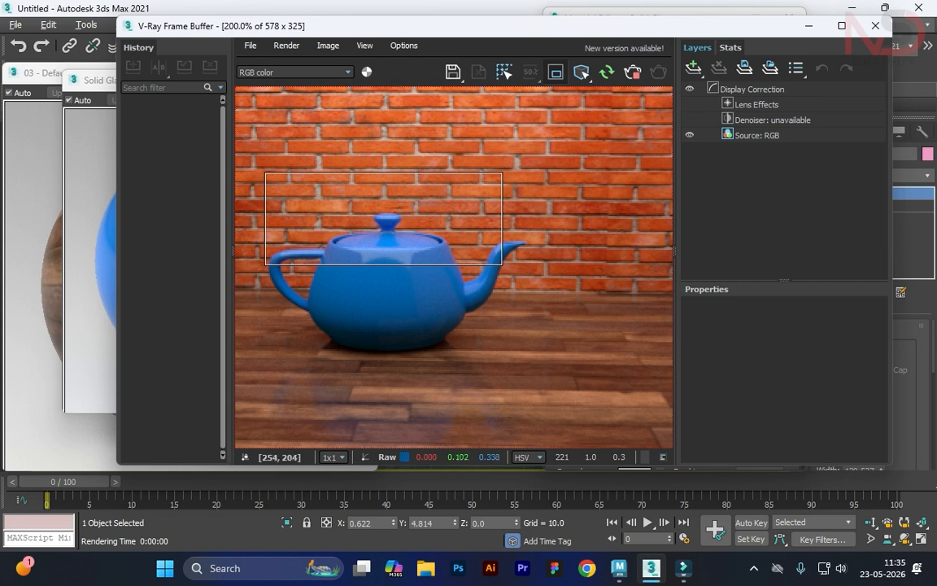
pyautogui.moveTo(383, 219)
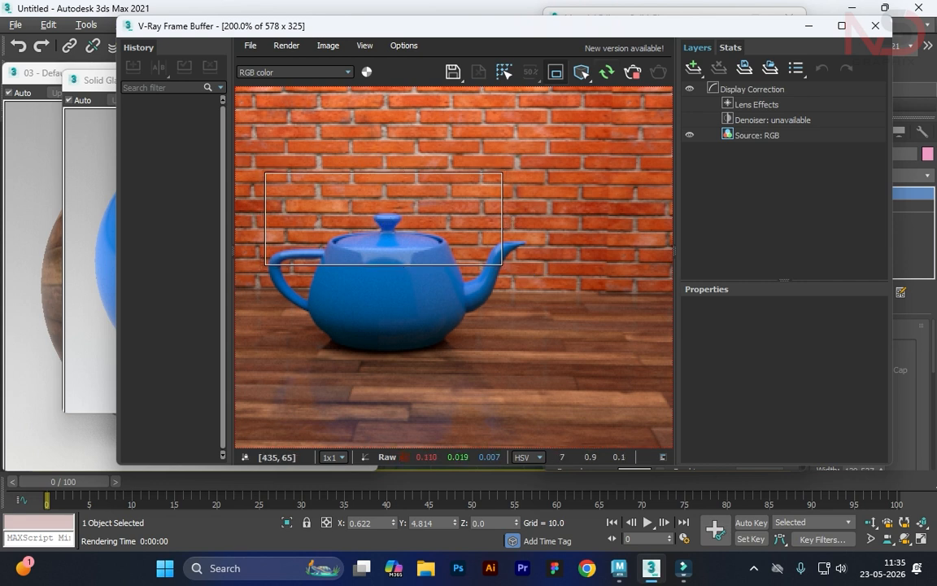
pyautogui.click(808, 26)
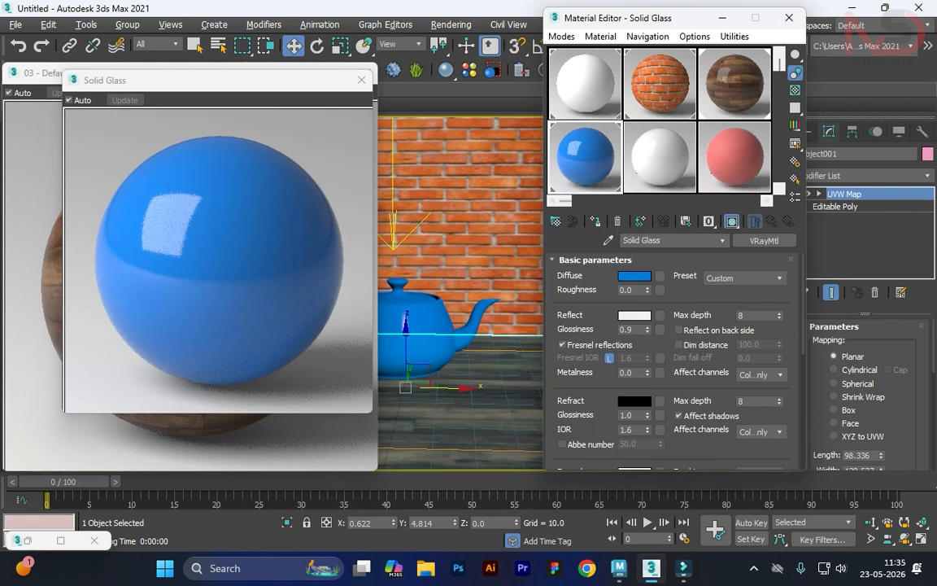
# Set the blue teapot material's reflection to light grey (value 163) and close both enlarged material previews
pyautogui.click(635, 315)
pyautogui.moveTo(433, 197)
pyautogui.mouseDown()
pyautogui.moveTo(433, 154)
pyautogui.moveTo(433, 168)
pyautogui.mouseUp()
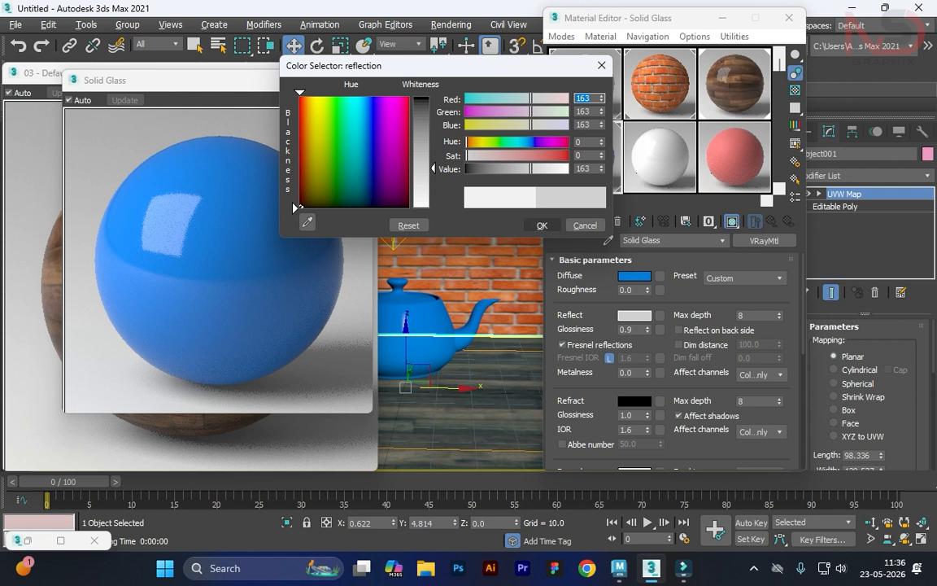
pyautogui.click(542, 225)
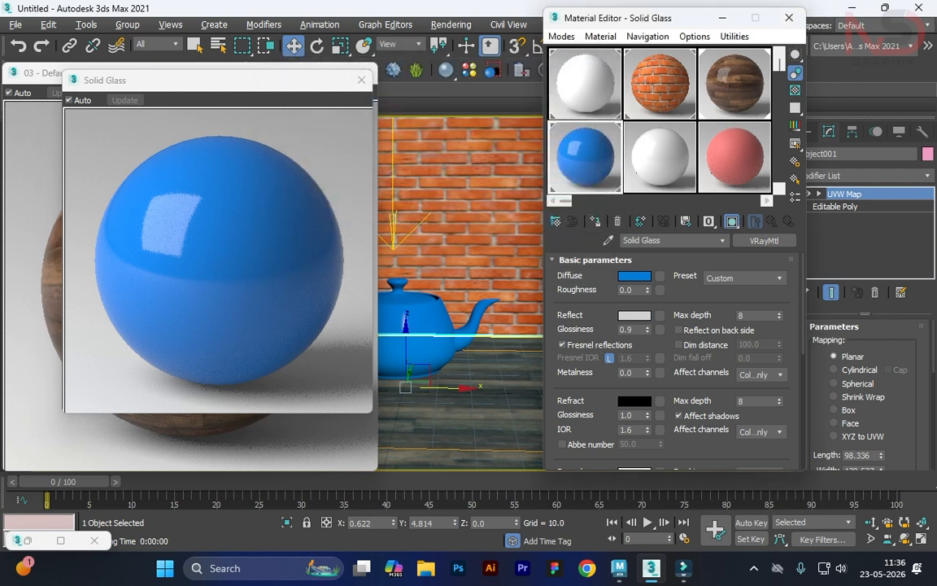
pyautogui.click(361, 80)
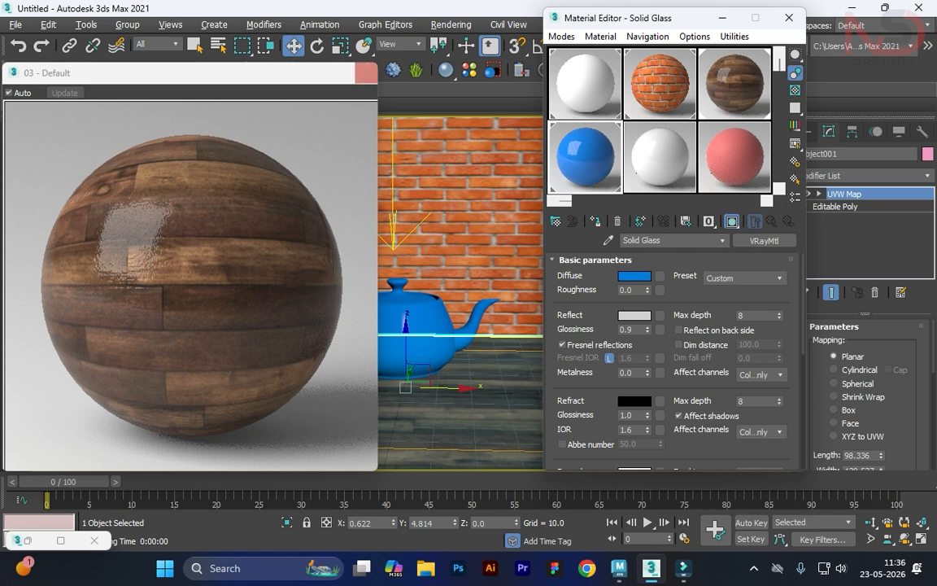
pyautogui.click(366, 72)
pyautogui.click(324, 126)
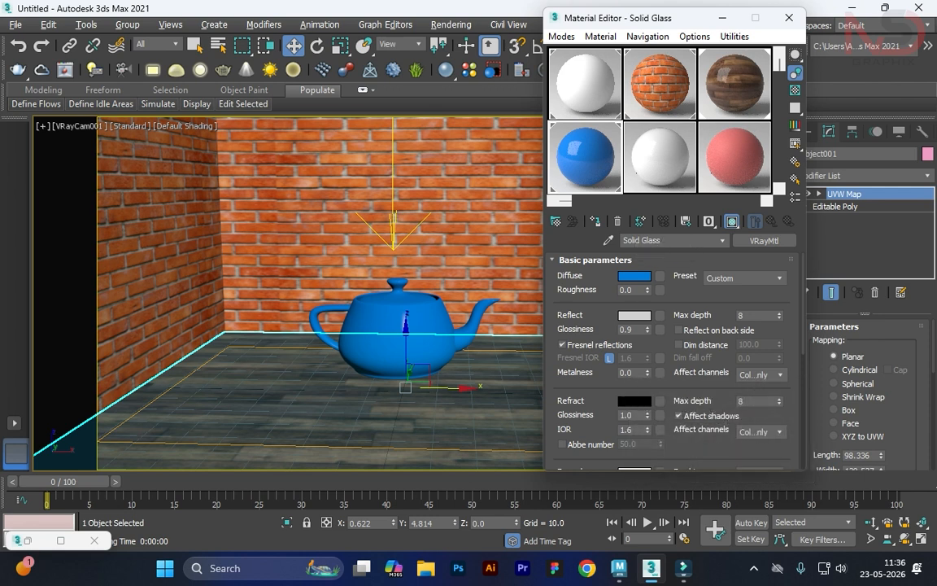
# Close the material editor and delete the blue teapot from the room in the top view
pyautogui.click(735, 84)
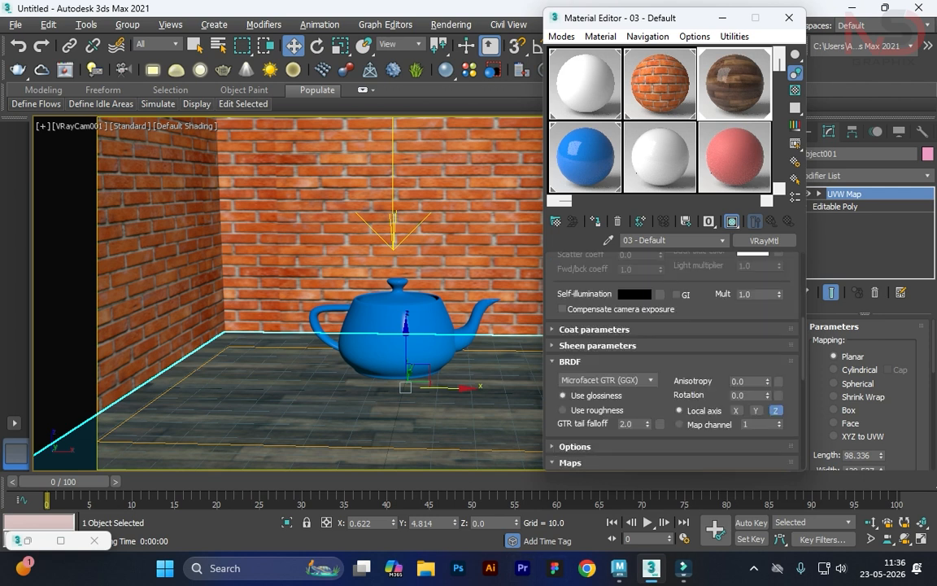
pyautogui.click(789, 17)
pyautogui.hotkey('alt', 'w')
pyautogui.middleClick(349, 204)
pyautogui.hotkey('alt', 'w')
pyautogui.moveTo(366, 203); pyautogui.dragTo(360, 245, button='middle')
pyautogui.click(457, 226)
pyautogui.press('Delete')
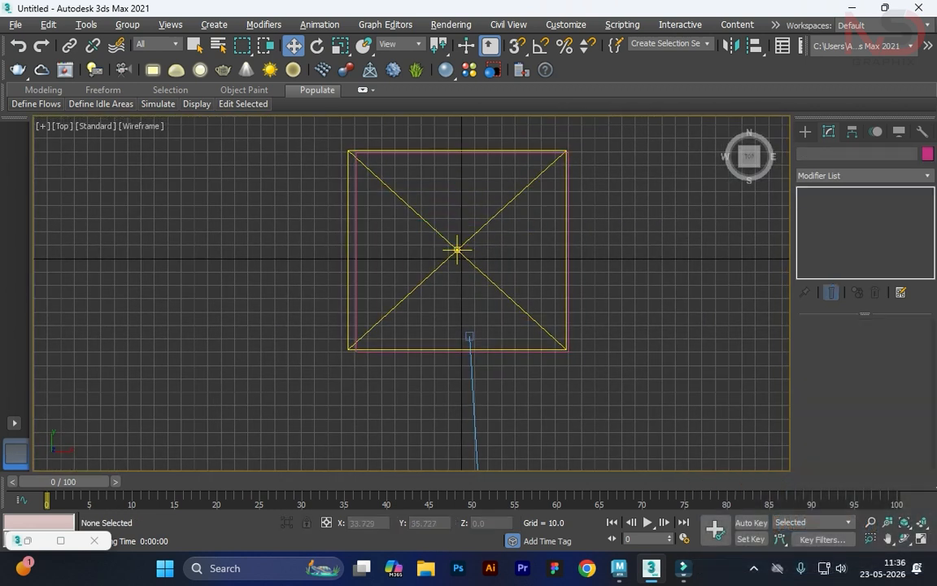
# Create a teapot in the left half of the room in the top view and copy it along X into the right half
pyautogui.press('c')
pyautogui.hotkey('alt', 'w')
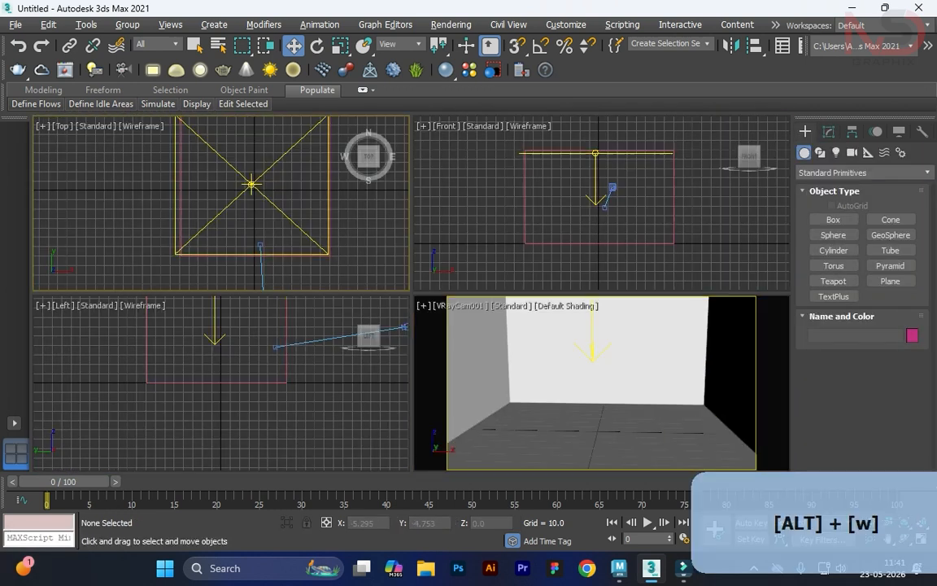
pyautogui.click(833, 280)
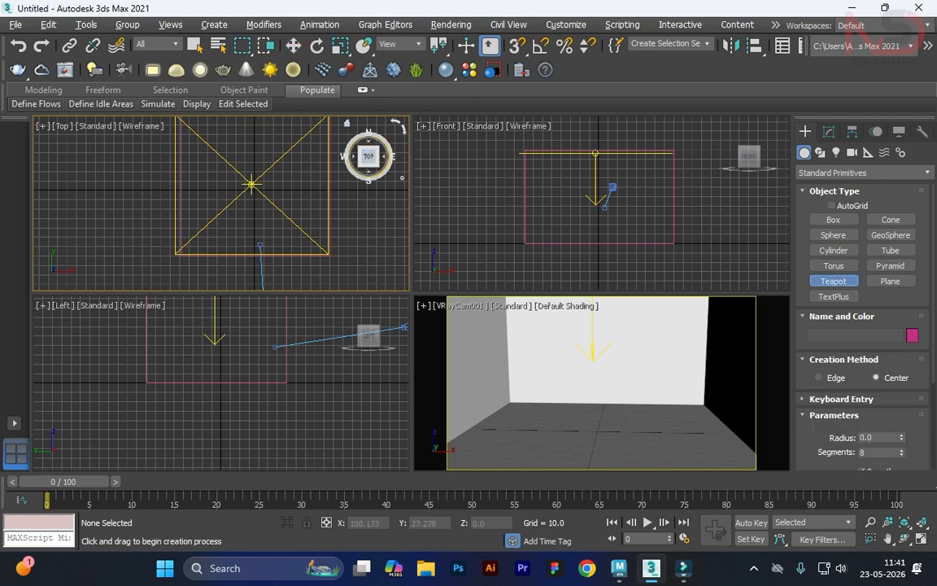
pyautogui.moveTo(199, 175); pyautogui.dragTo(219, 175)
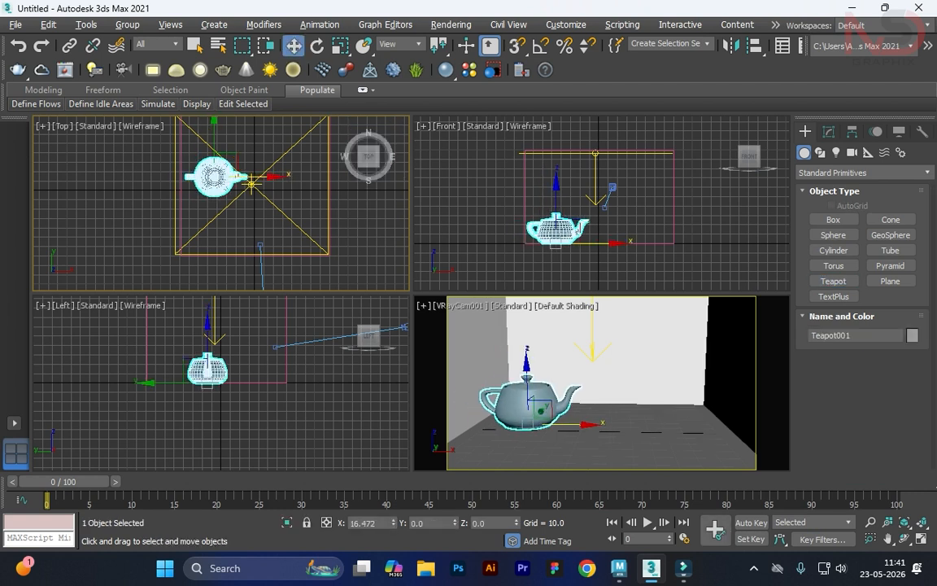
pyautogui.keyDown('shift'); pyautogui.moveTo(200, 176); pyautogui.dragTo(282, 176); pyautogui.keyUp('shift')
pyautogui.press('Return')
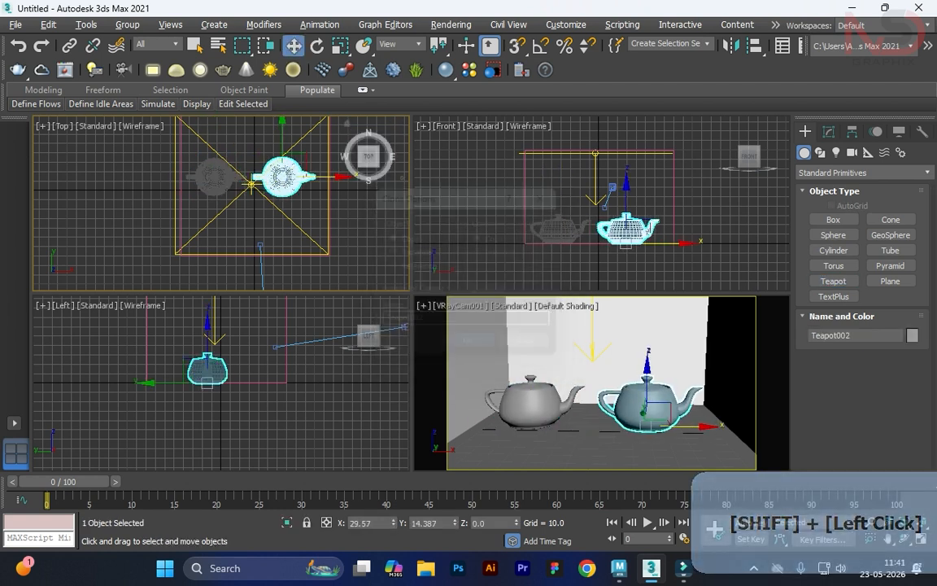
# Assign the blue Solid Glass material to the left teapot and check its reflection colour and glossiness settings
pyautogui.hotkey('alt', 'w')
pyautogui.click(268, 333)
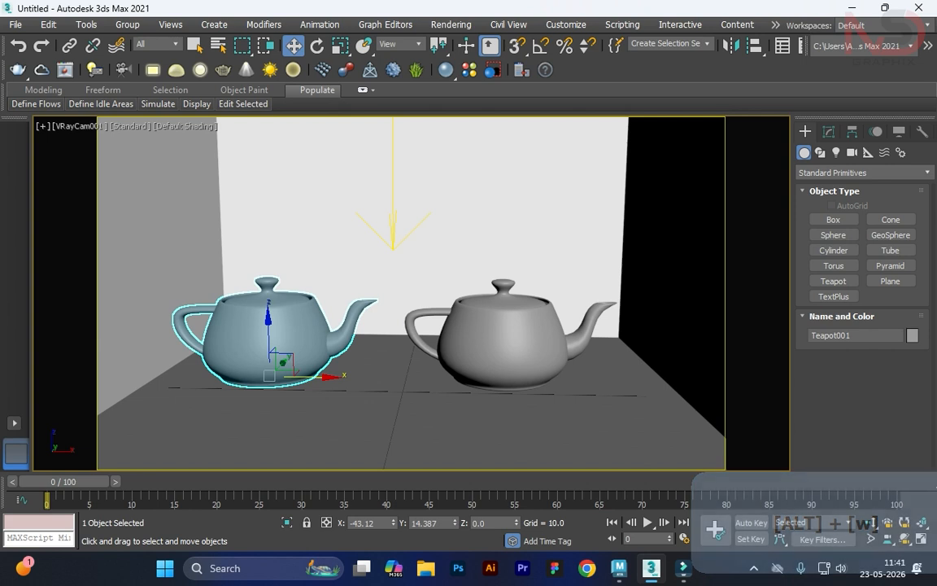
pyautogui.press('m')
pyautogui.click(585, 157)
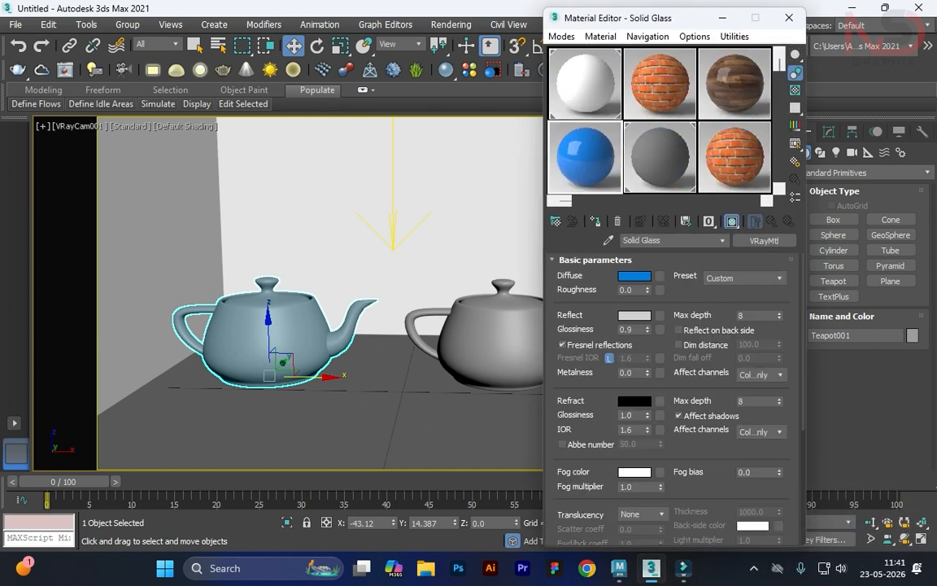
pyautogui.click(594, 221)
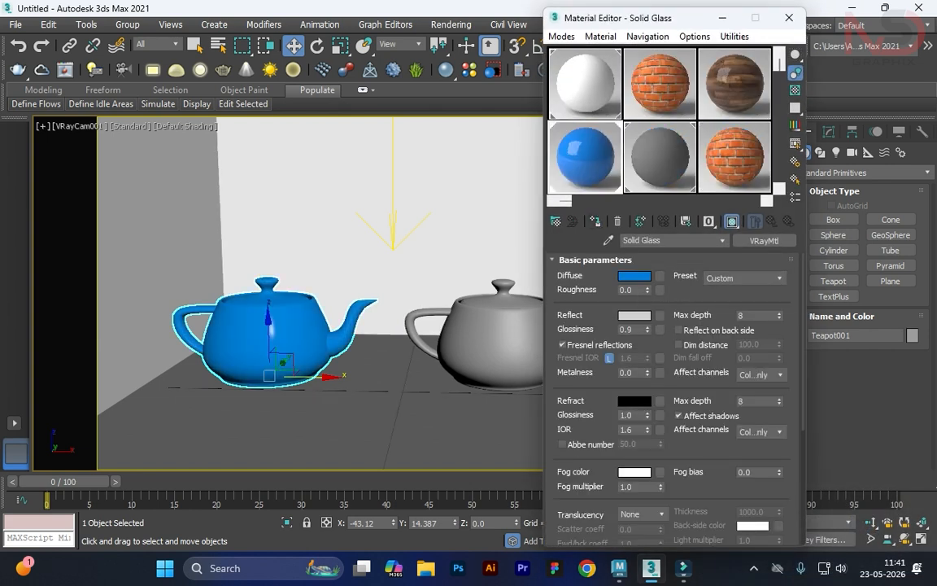
pyautogui.click(634, 315)
pyautogui.click(586, 221)
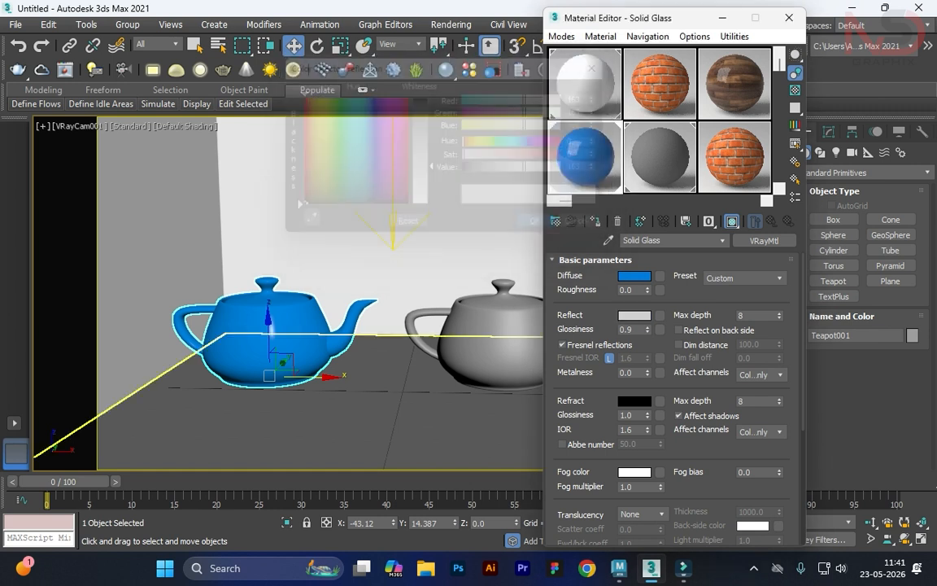
pyautogui.doubleClick(633, 329)
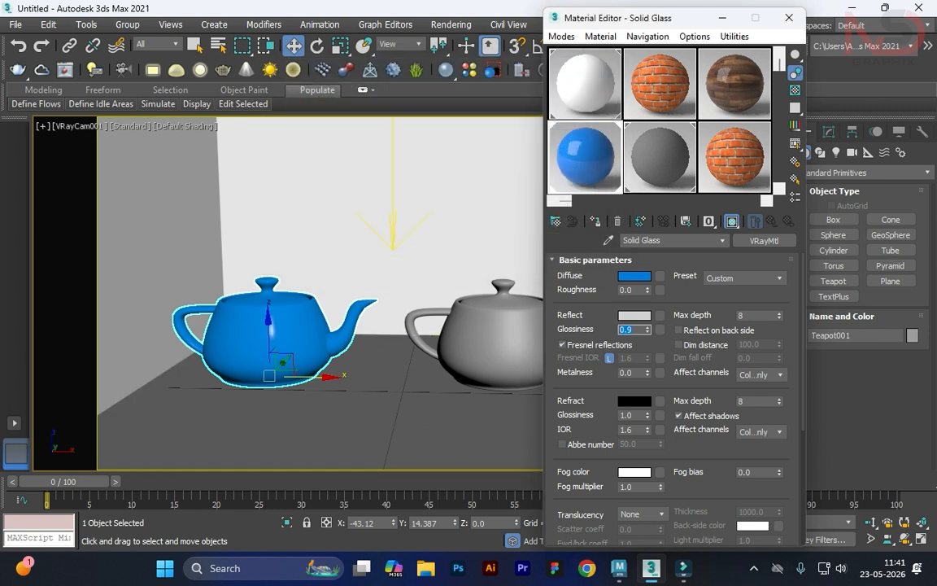
# With the right teapot selected, convert the Brushed Metal #2 sample slot to VRayMtl and copy the blue Solid Glass material into it
pyautogui.click(481, 342)
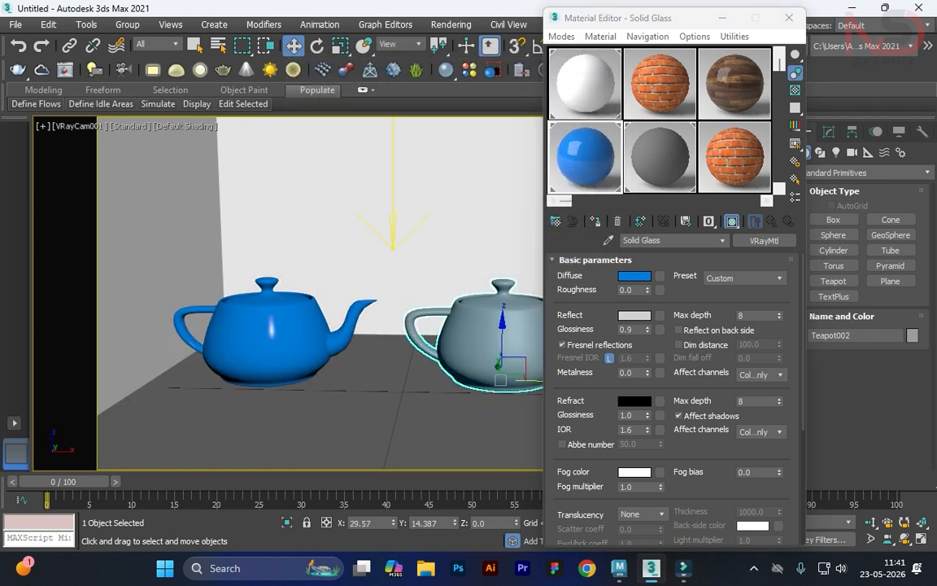
pyautogui.click(680, 163)
pyautogui.scroll(-1, 680, 163)
pyautogui.moveTo(779, 73); pyautogui.dragTo(779, 103)
pyautogui.click(584, 172)
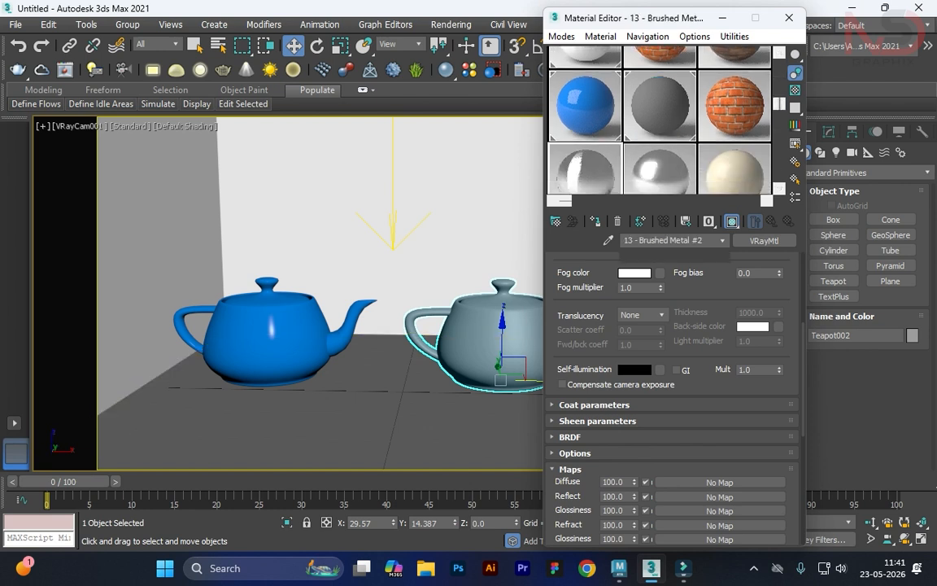
pyautogui.click(763, 240)
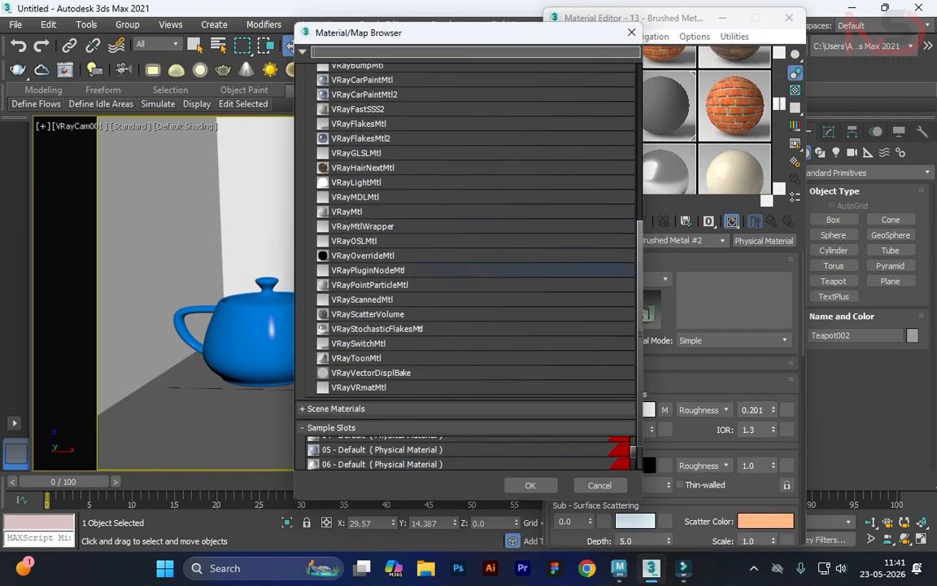
pyautogui.click(357, 212)
pyautogui.click(531, 485)
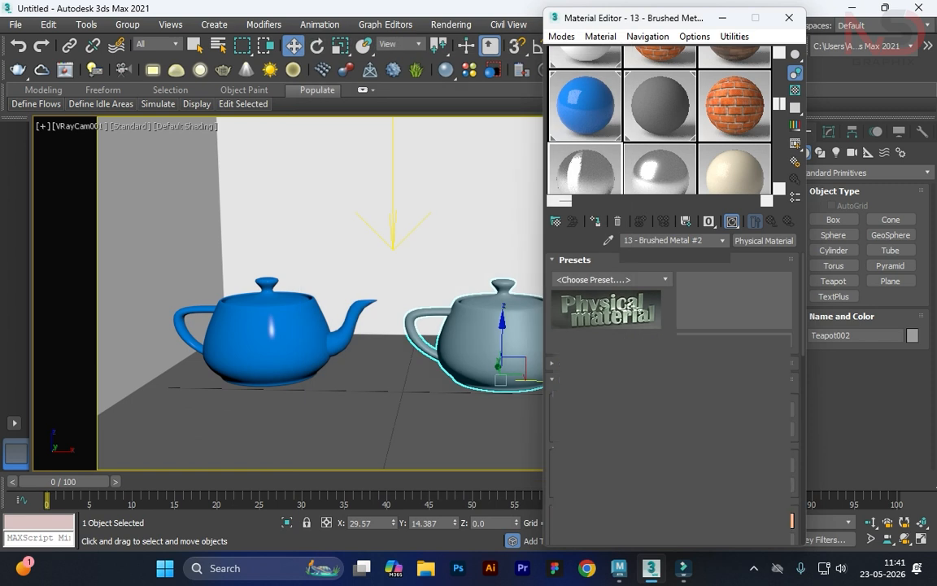
pyautogui.moveTo(586, 108); pyautogui.dragTo(586, 170)
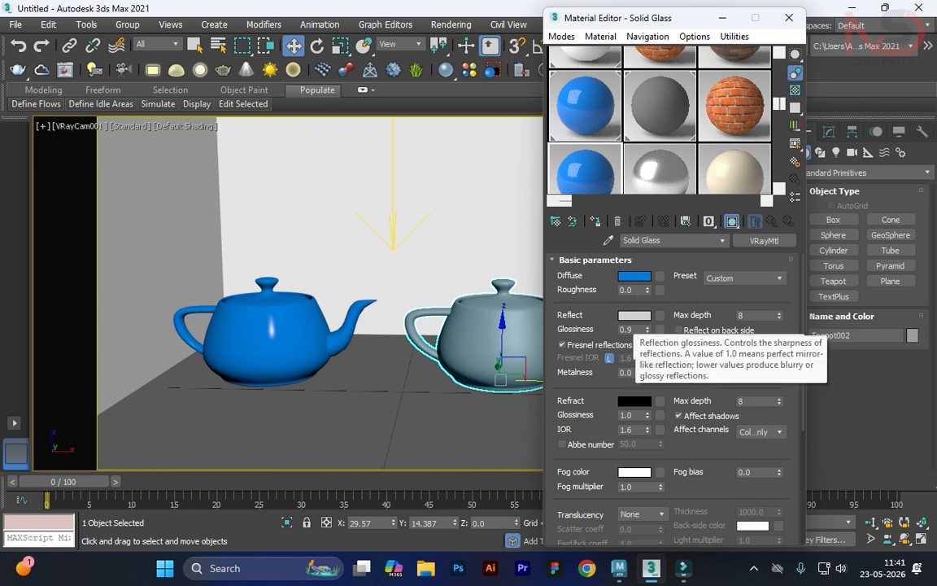
# Unlock the copied blue material's Fresnel IOR, set it to 25, and check its reflection colour
pyautogui.click(610, 358)
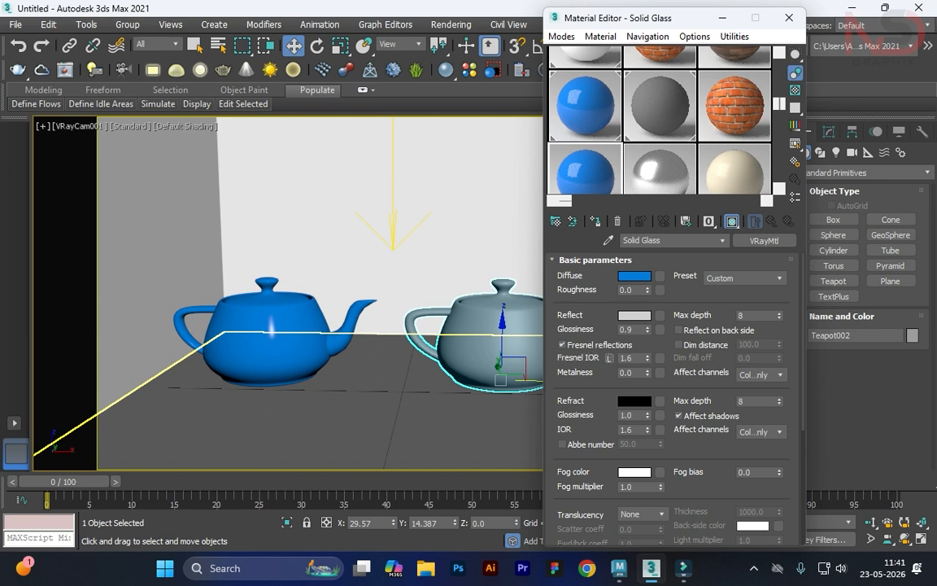
pyautogui.doubleClick(627, 357)
pyautogui.write('25')
pyautogui.press('Return')
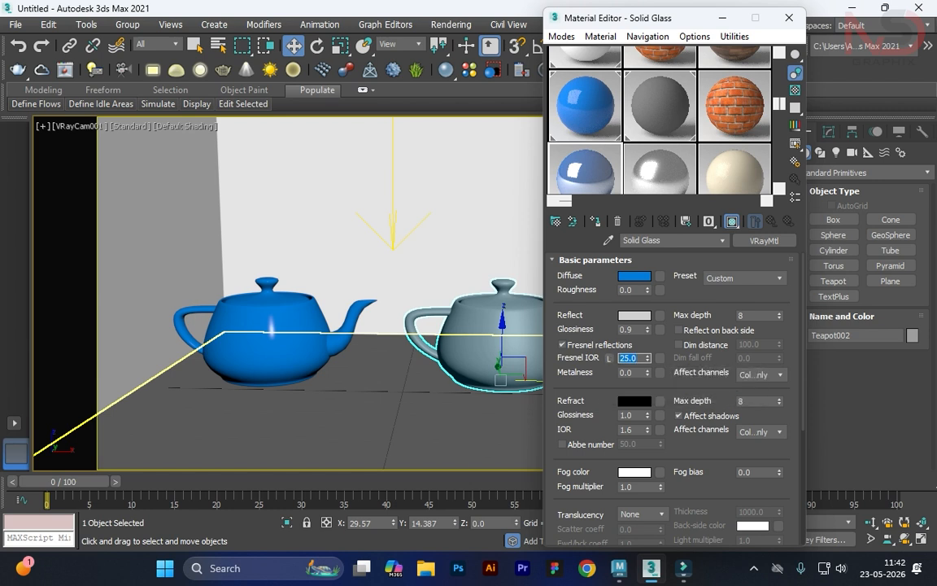
pyautogui.click(634, 314)
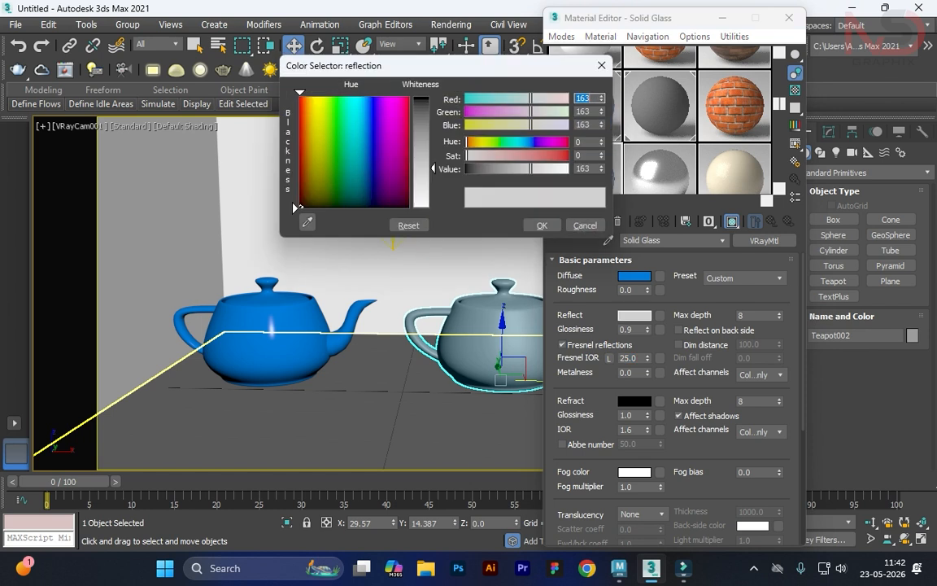
pyautogui.click(527, 202)
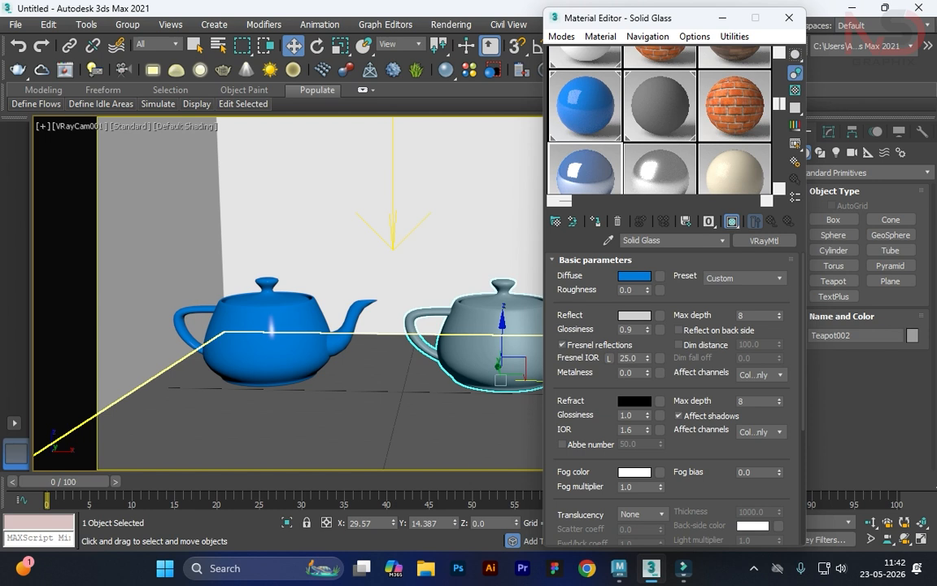
# Assign the copied blue material to the right teapot, renaming it "ior" instead of replacing the existing one
pyautogui.click(594, 220)
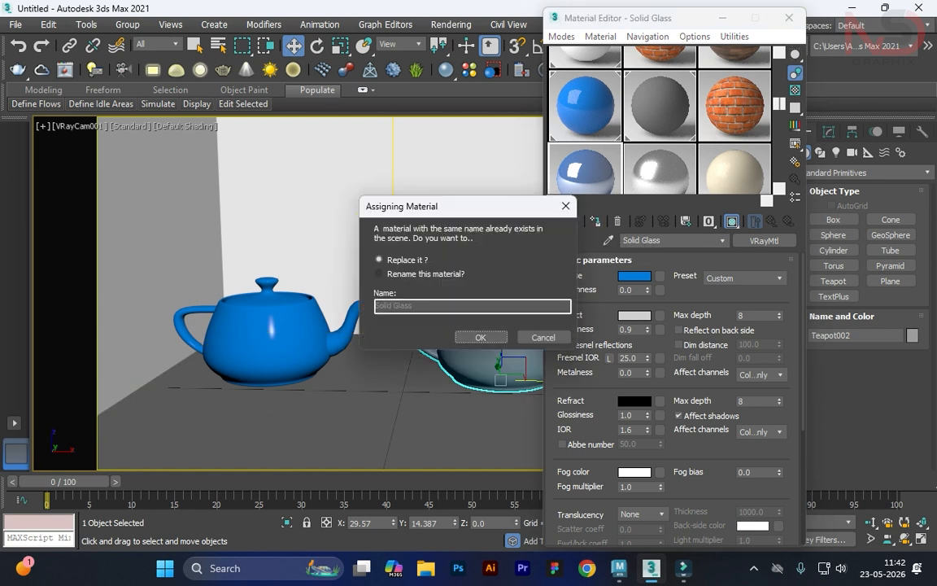
pyautogui.click(379, 273)
pyautogui.press('Tab')
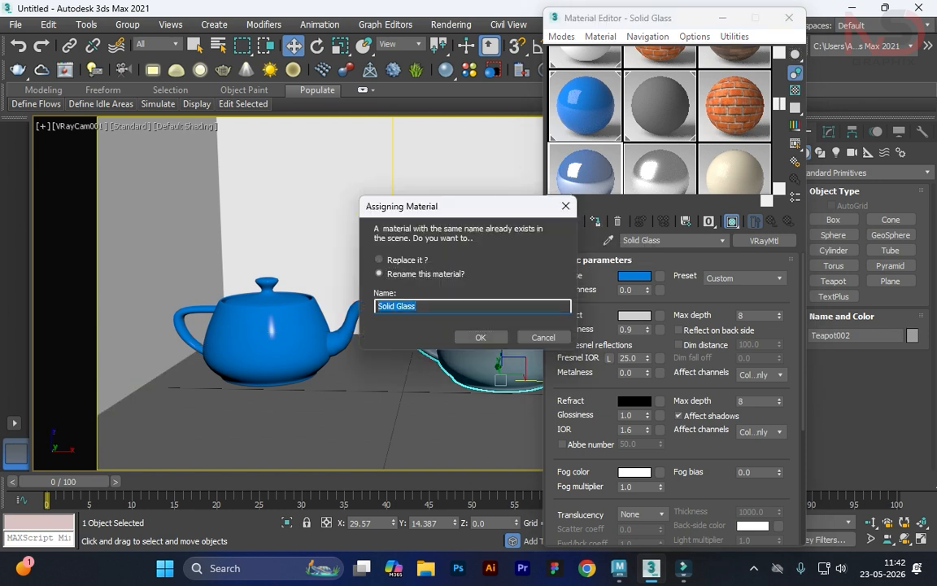
pyautogui.write('ior')
pyautogui.press('Return')
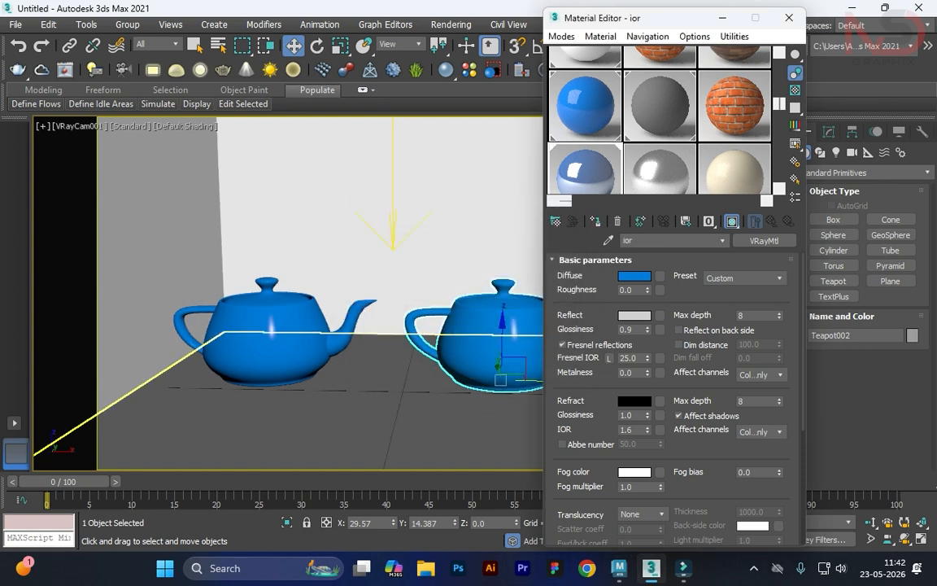
# Start an interactive V-Ray render of the VRayCam001 view from the render setup
pyautogui.press('super+d')
pyautogui.press('super+d')
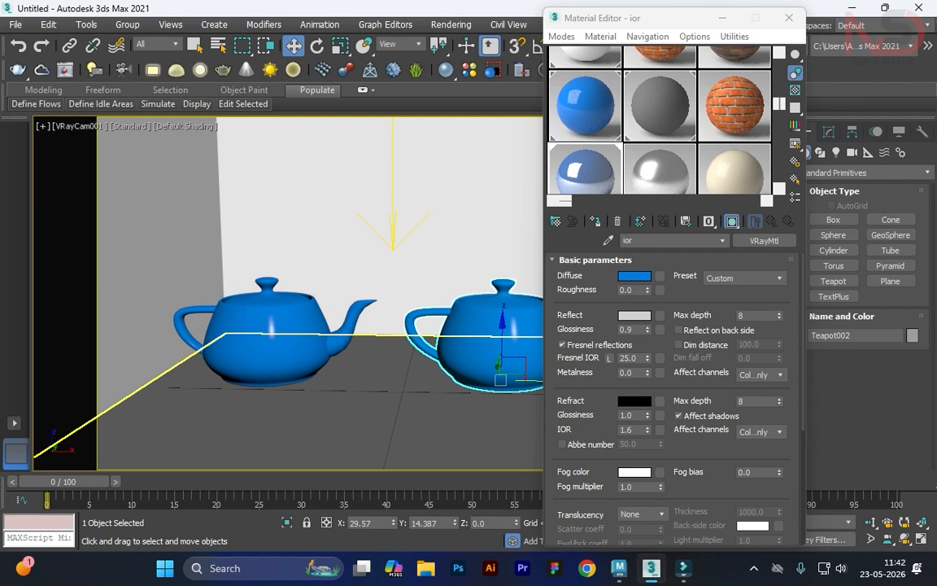
pyautogui.click(450, 25)
pyautogui.press('Escape')
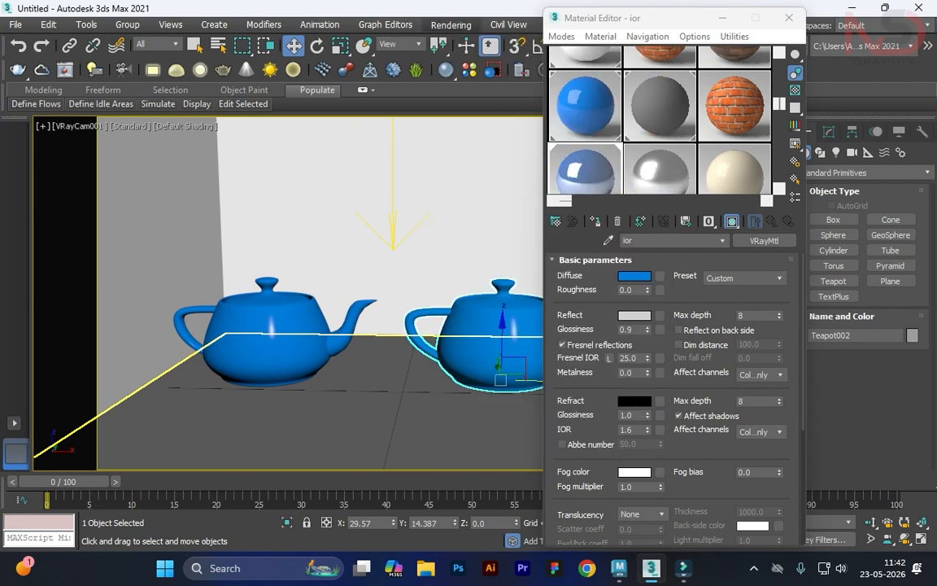
pyautogui.press('F10')
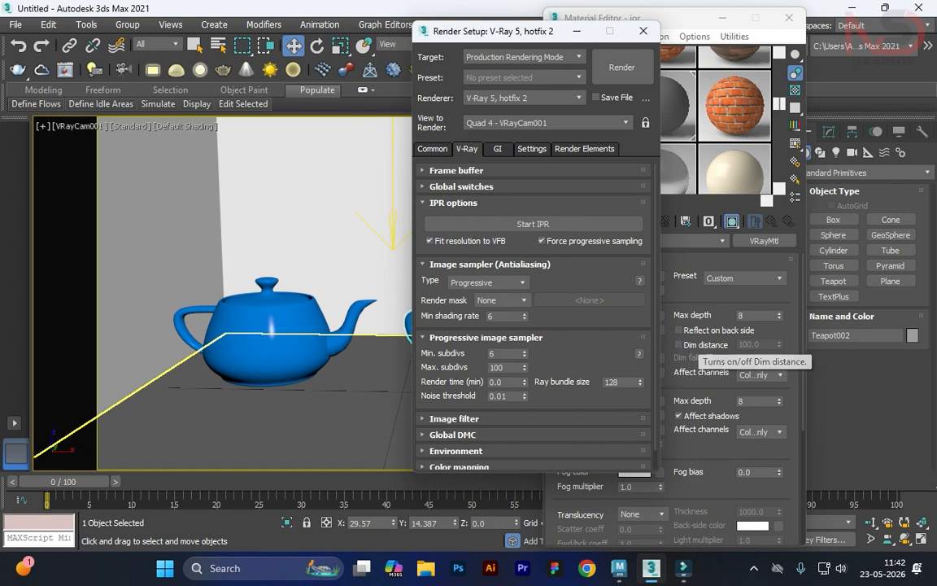
pyautogui.click(533, 224)
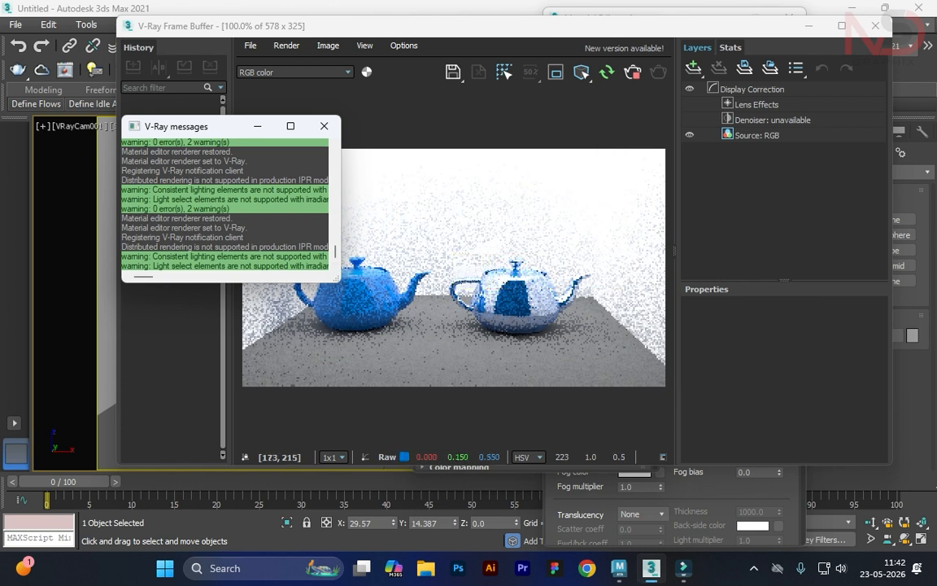
# Compare both teapots' reflections at up to 200% zoom, stop the interactive render, and minimise the frame buffer
pyautogui.scroll(1, 360, 296)
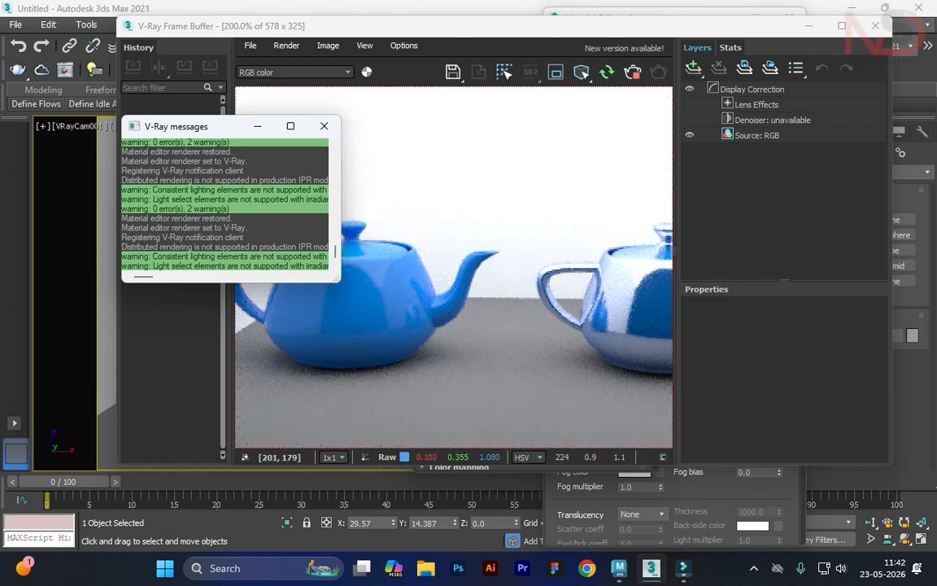
pyautogui.scroll(-1, 555, 301)
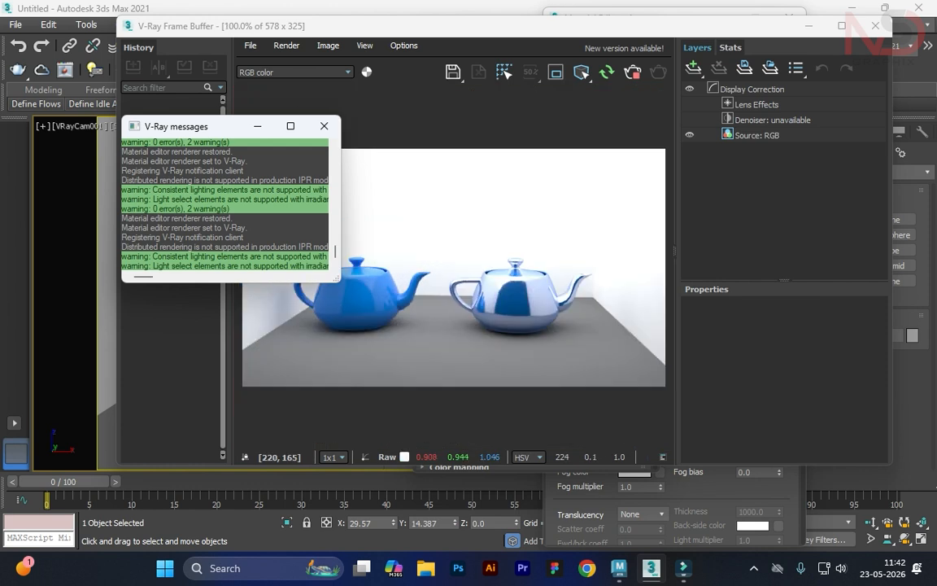
pyautogui.scroll(1, 500, 275)
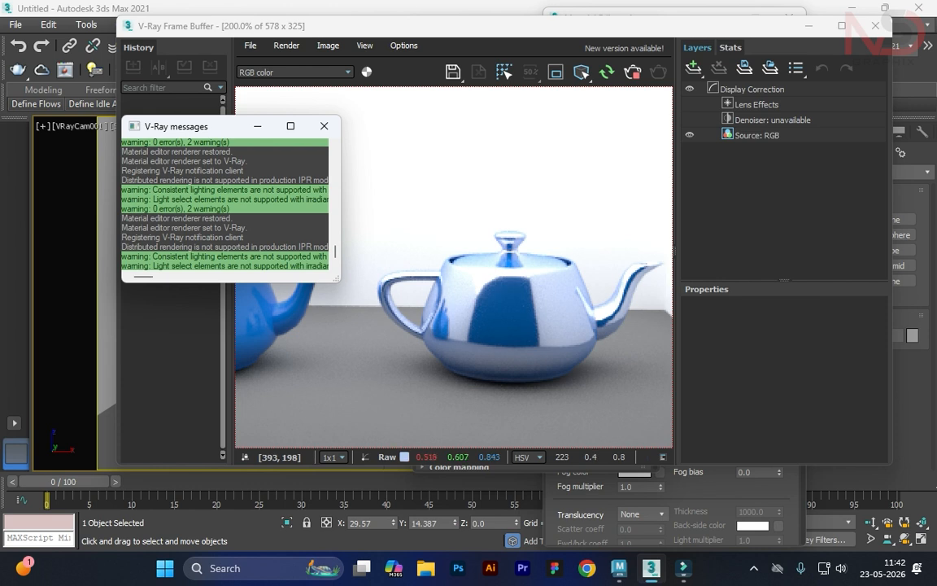
pyautogui.click(633, 73)
pyautogui.click(808, 26)
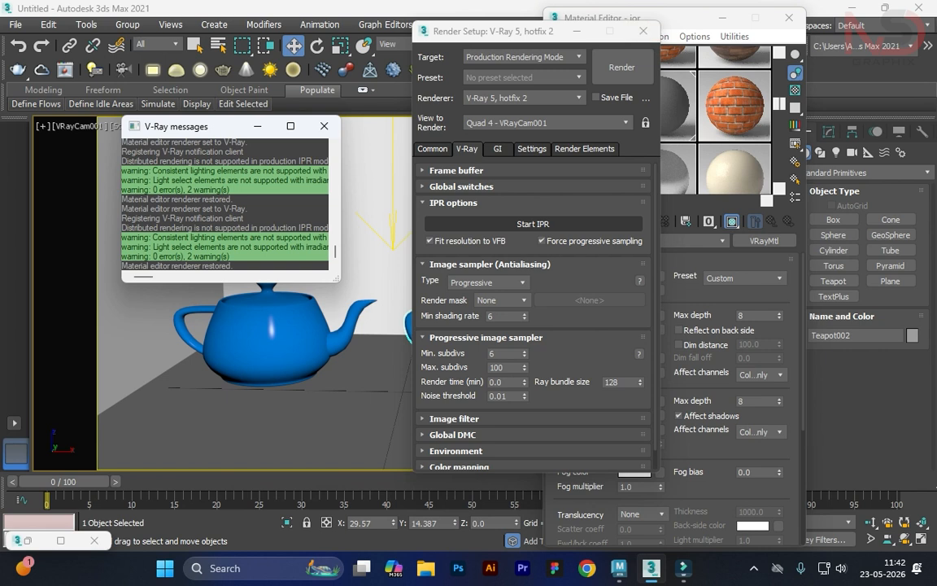
# Set the ior material's reflection colour to a fully saturated lime green
pyautogui.click(708, 260)
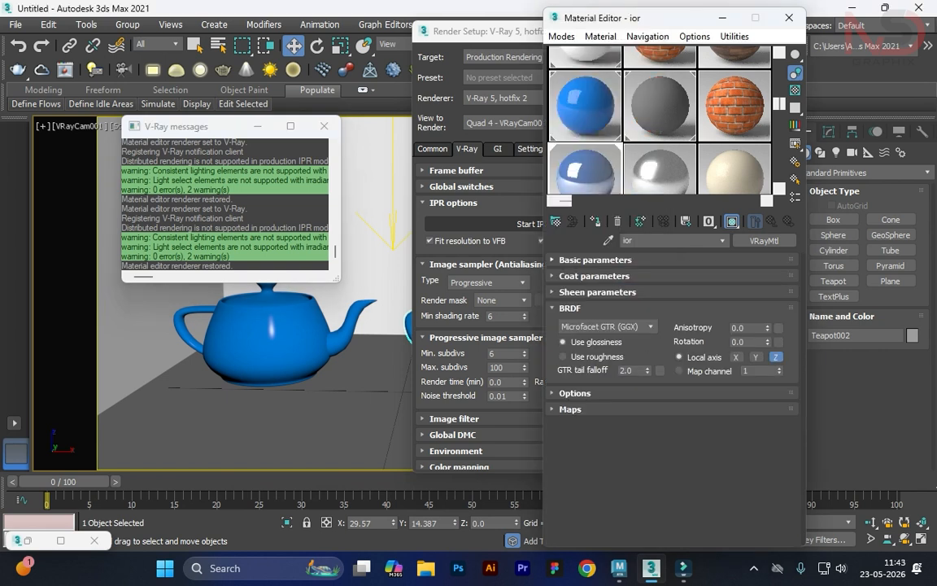
pyautogui.click(633, 261)
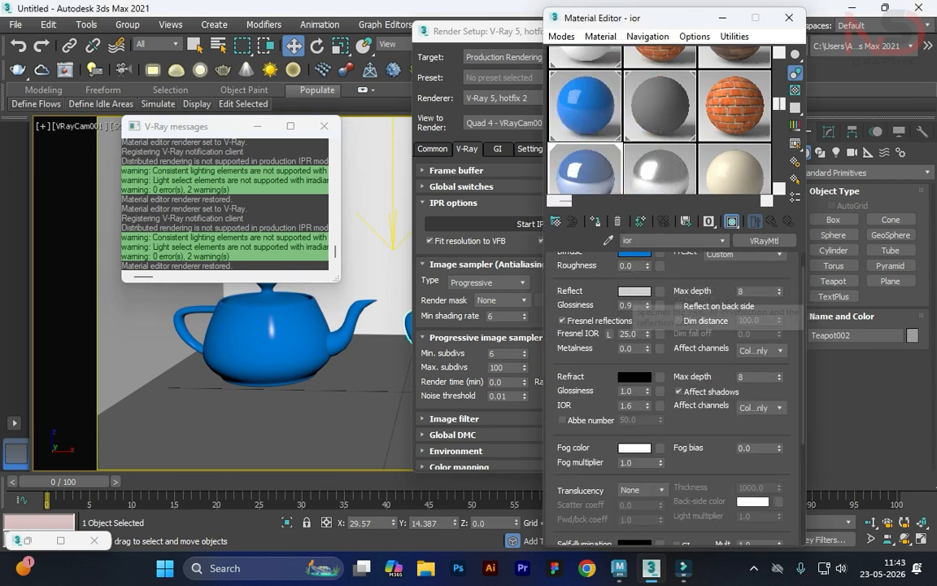
pyautogui.click(635, 290)
pyautogui.moveTo(303, 207)
pyautogui.mouseDown()
pyautogui.moveTo(318, 206)
pyautogui.moveTo(328, 96)
pyautogui.mouseUp()
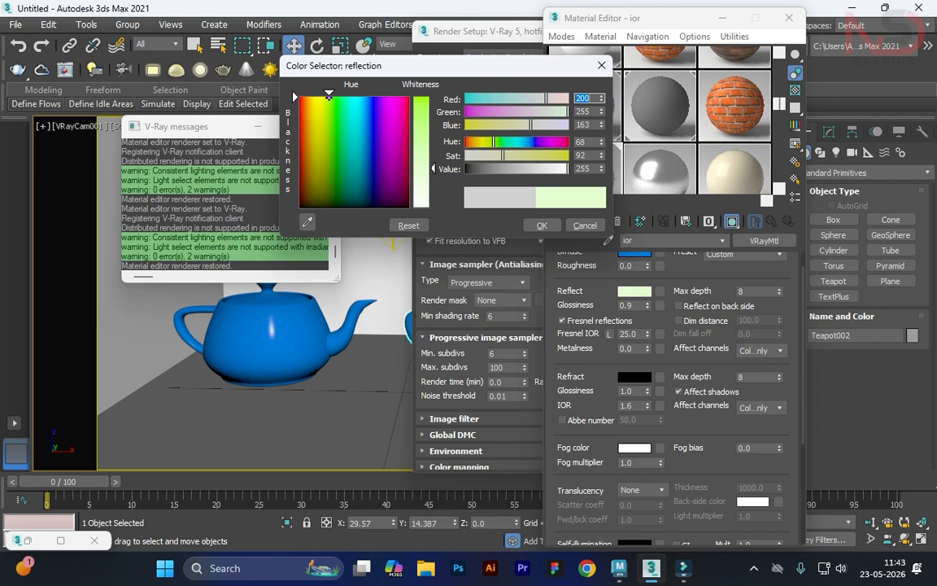
pyautogui.moveTo(427, 168); pyautogui.dragTo(427, 96)
pyautogui.click(541, 226)
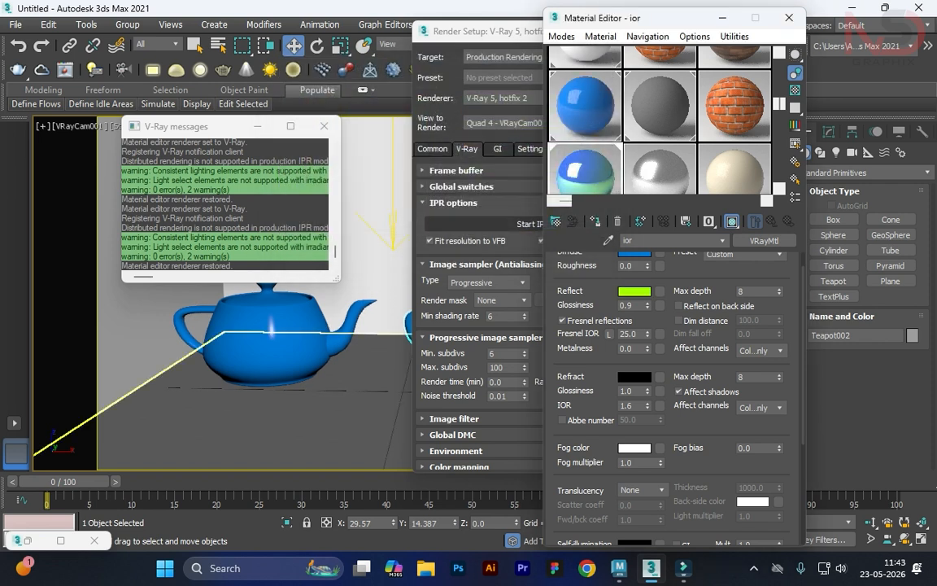
# Restore the V-Ray frame buffer and start an interactive render of both teapots with the lime green reflection, viewed at 100%
pyautogui.click(27, 540)
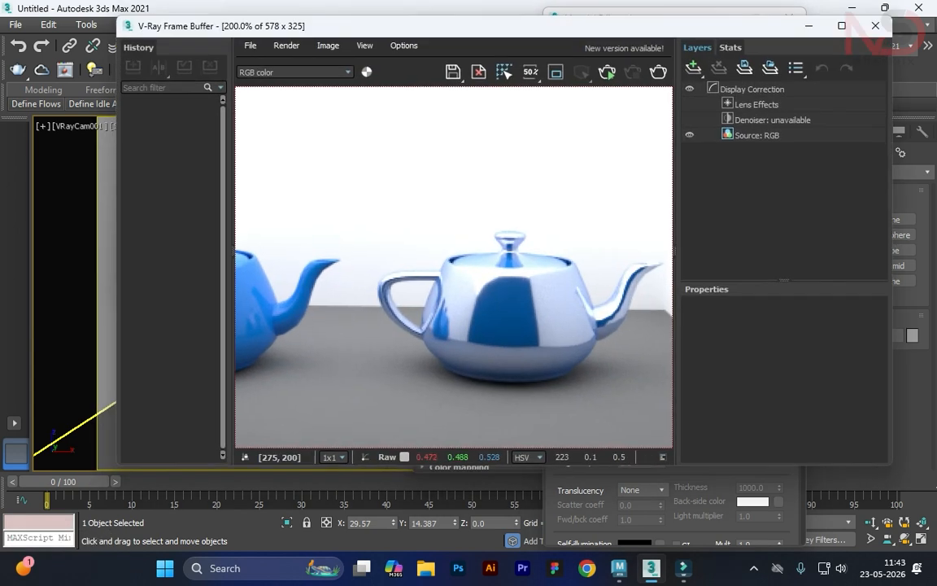
pyautogui.click(607, 73)
pyautogui.scroll(-1, 557, 316)
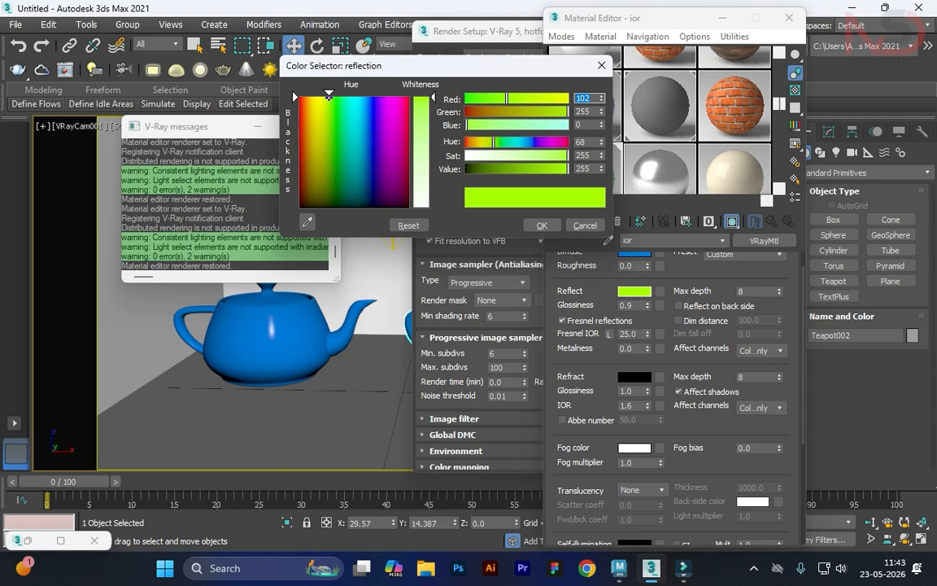
# Set the ior material's reflection colour to white and its diffuse colour to a near-black grey of RGB 15, 15, 15
pyautogui.moveTo(434, 97); pyautogui.dragTo(433, 208)
pyautogui.click(542, 225)
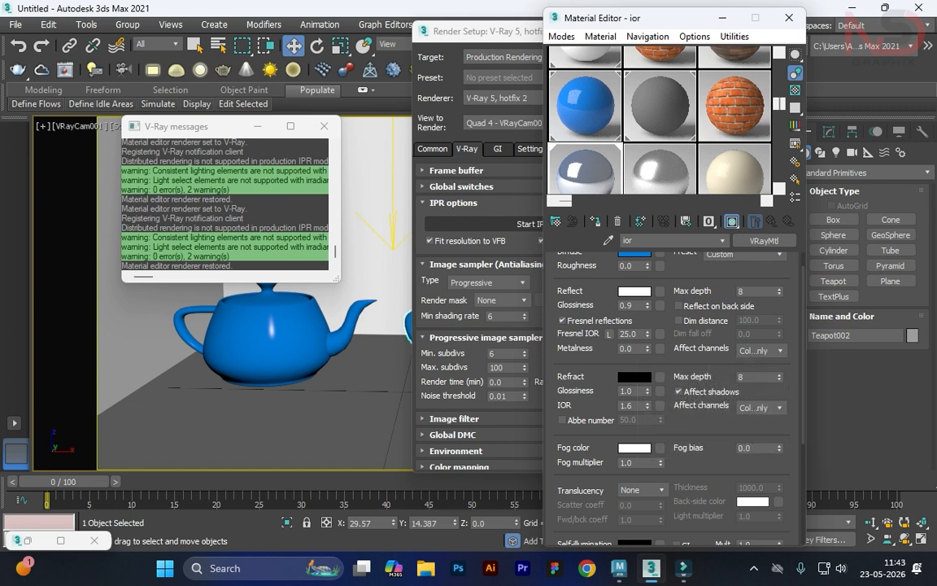
pyautogui.scroll(1, 667, 358)
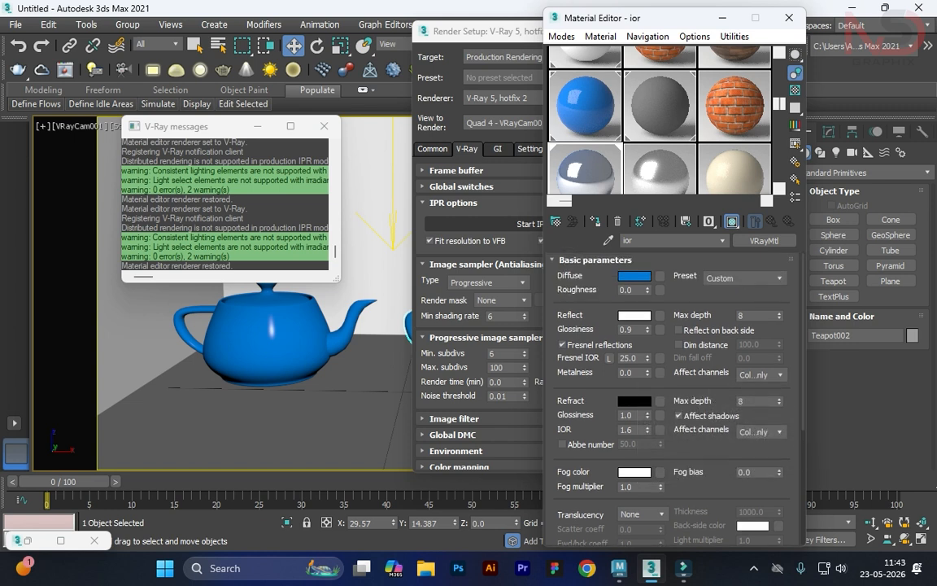
pyautogui.click(635, 275)
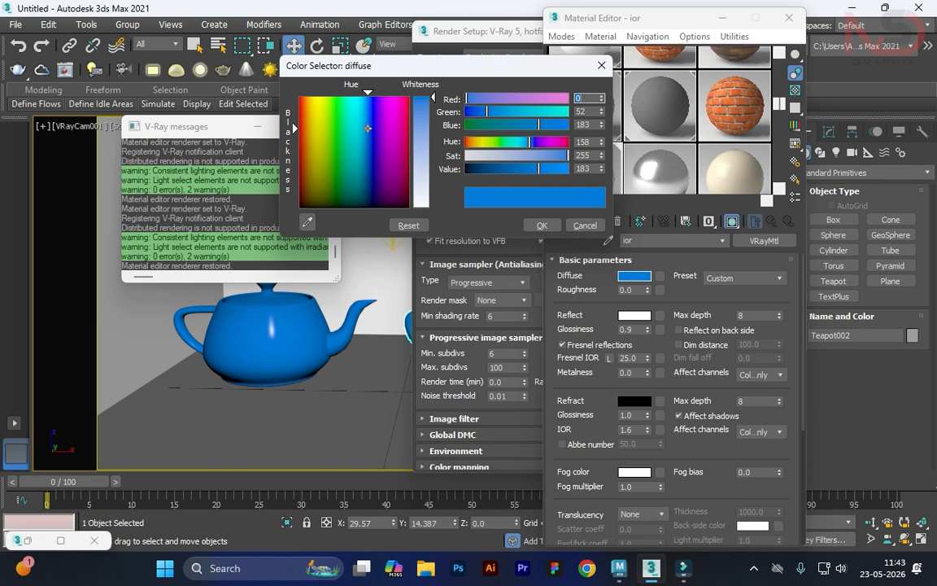
pyautogui.moveTo(296, 128); pyautogui.dragTo(295, 208)
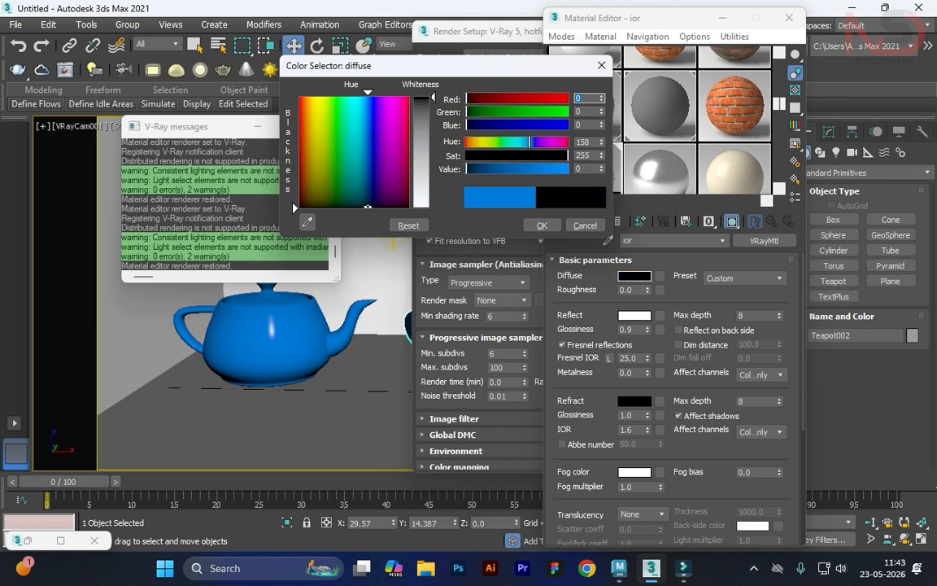
pyautogui.moveTo(433, 97); pyautogui.dragTo(433, 103)
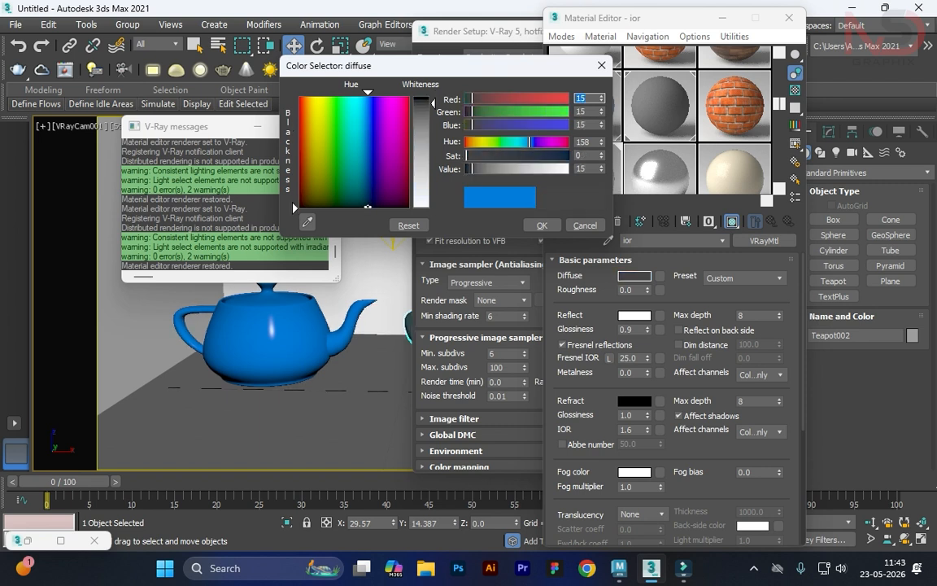
pyautogui.click(542, 226)
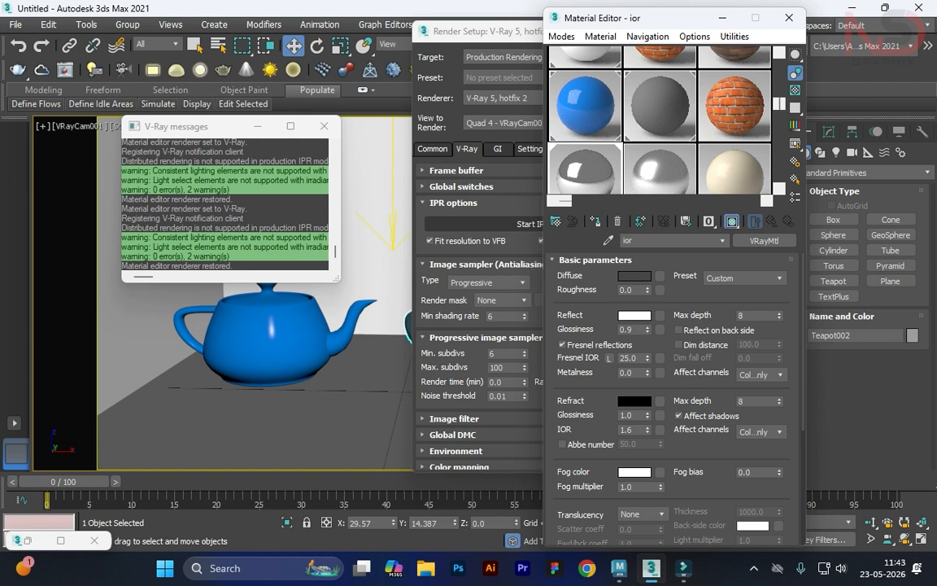
# Tone the ior material's reflection colour down slightly from pure white to a very pale off-white
pyautogui.click(634, 315)
pyautogui.moveTo(434, 208); pyautogui.dragTo(434, 188)
pyautogui.click(541, 226)
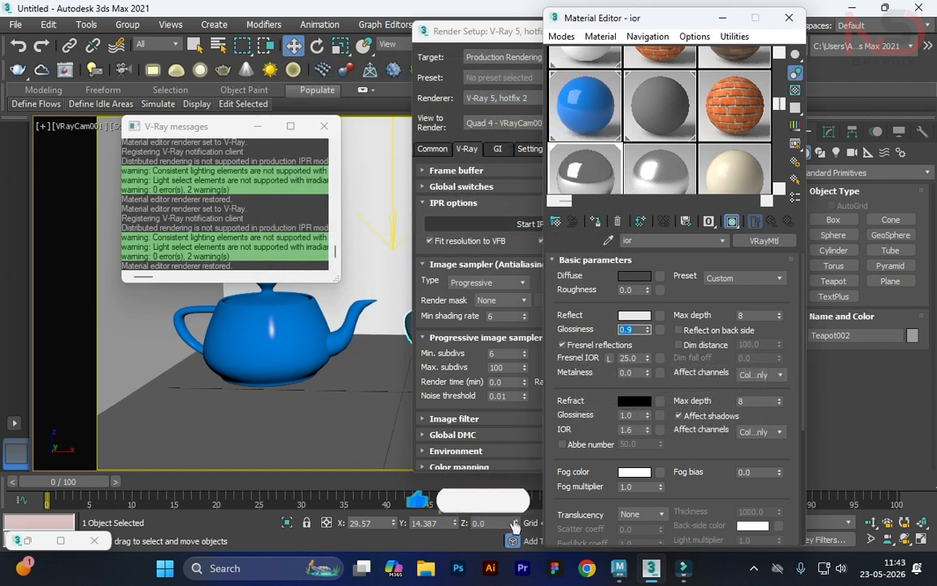
pyautogui.press('Tab')
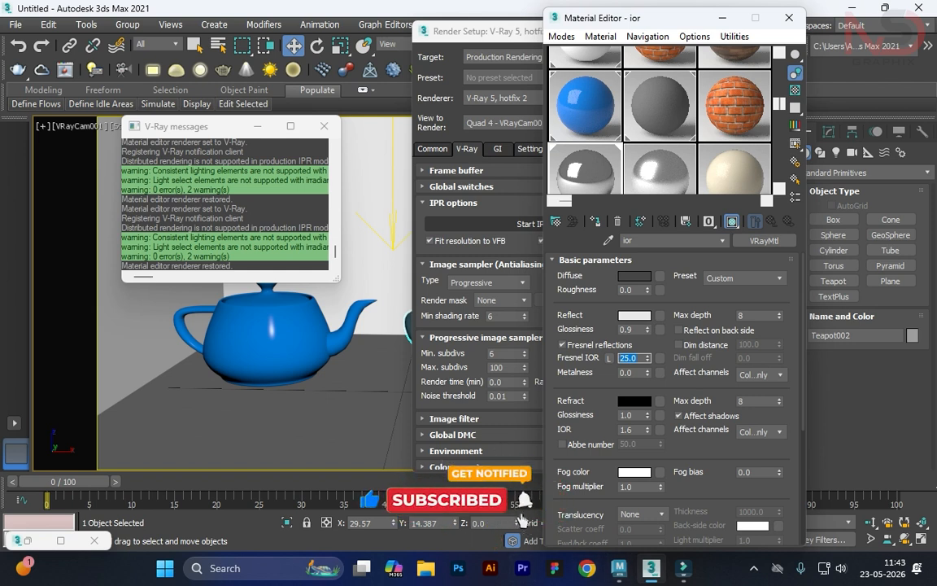
# Restore the minimised V-Ray frame buffer for another test render of the two teapots
pyautogui.click(17, 540)
pyautogui.click(43, 432)
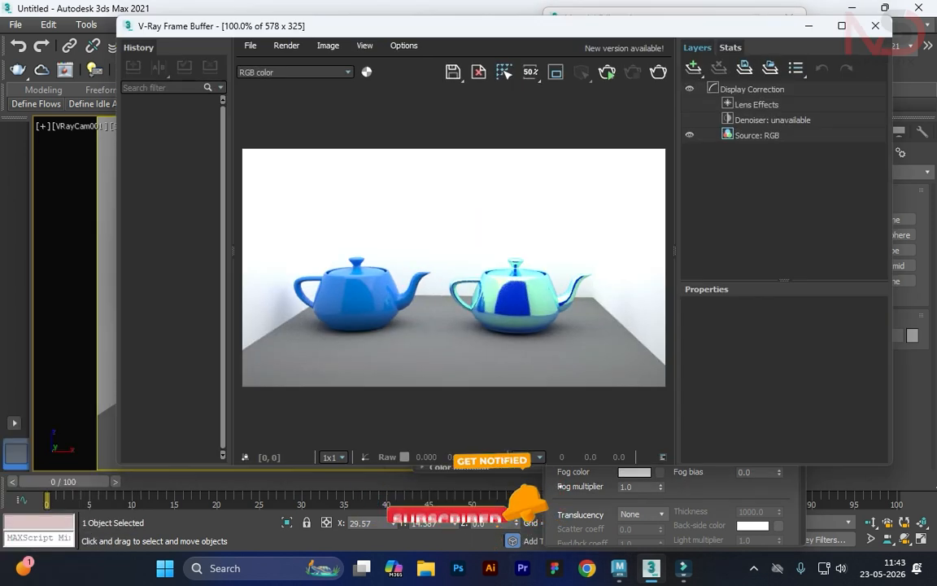